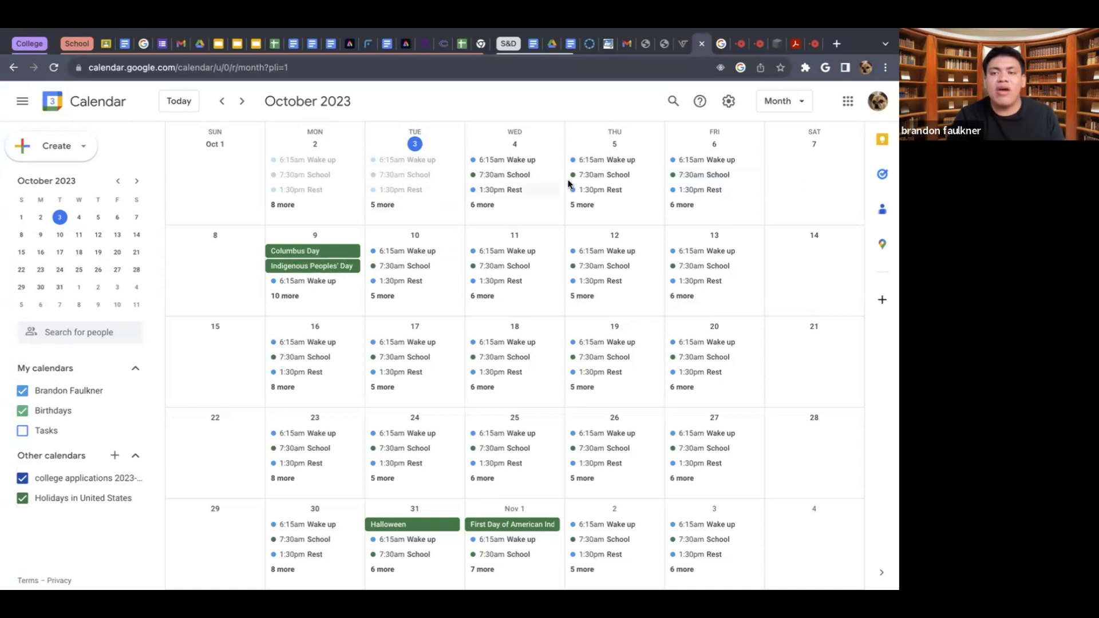
# - Switch the calendar to the day view and look through the schedule for October 3, 2023
pyautogui.click(774, 105)
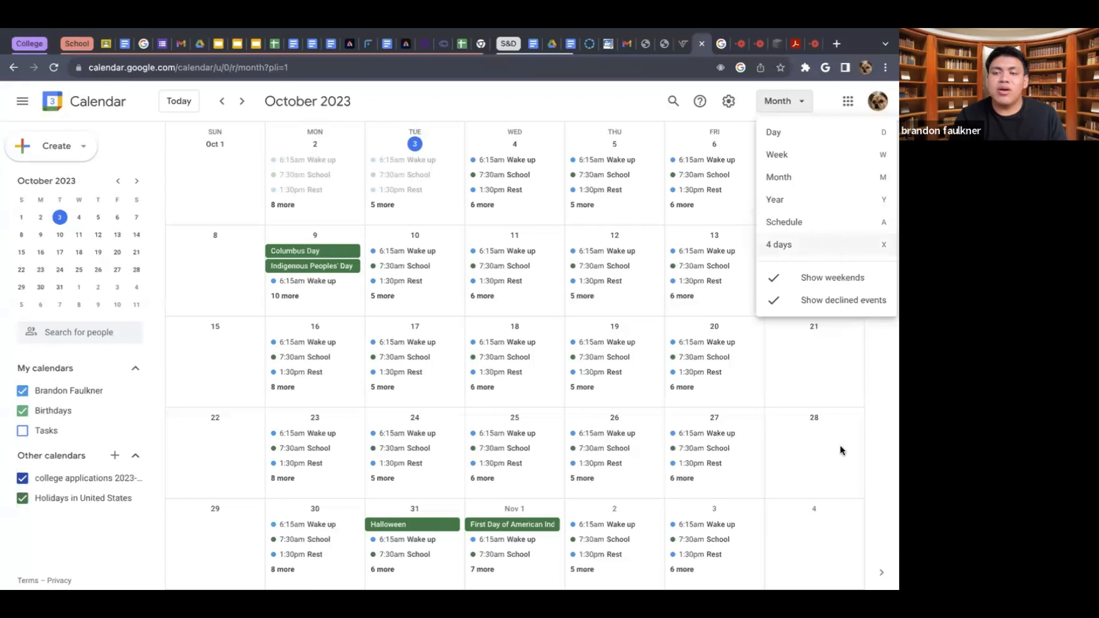
pyautogui.click(835, 135)
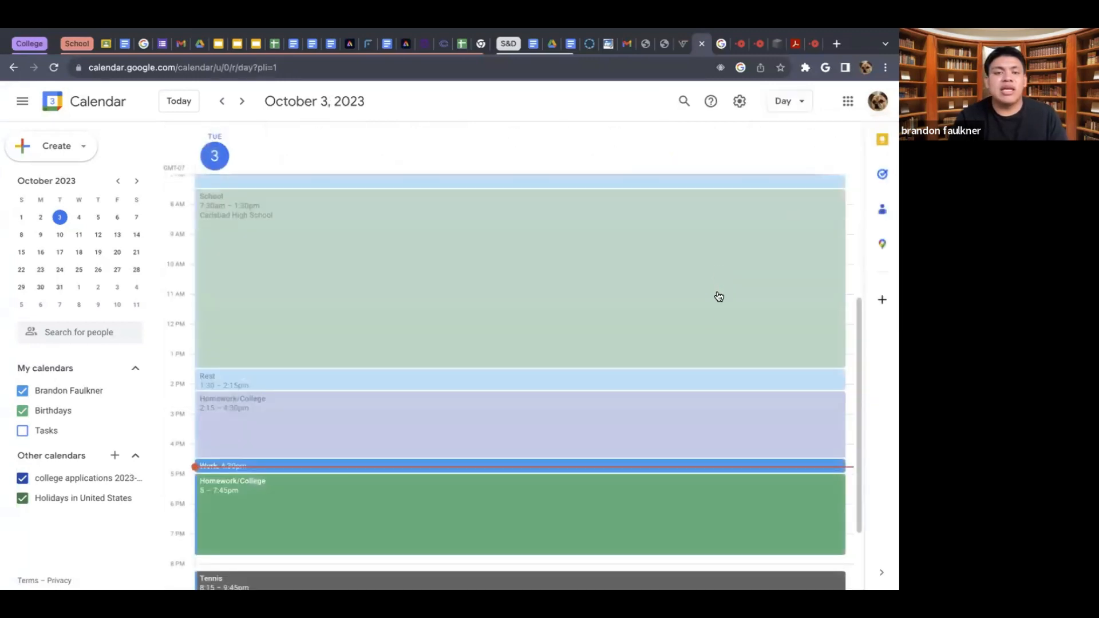
pyautogui.scroll(-3, 682, 339)
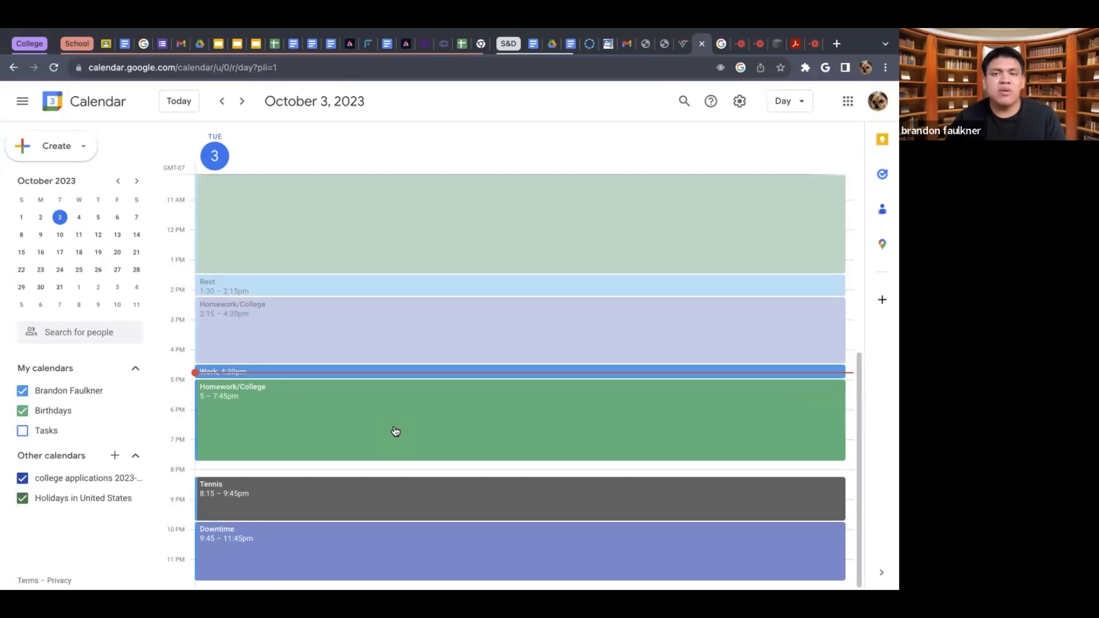
# - Go to October 4, 2023 and review that day's events from morning to night
pyautogui.click(241, 101)
pyautogui.scroll(5, 355, 247)
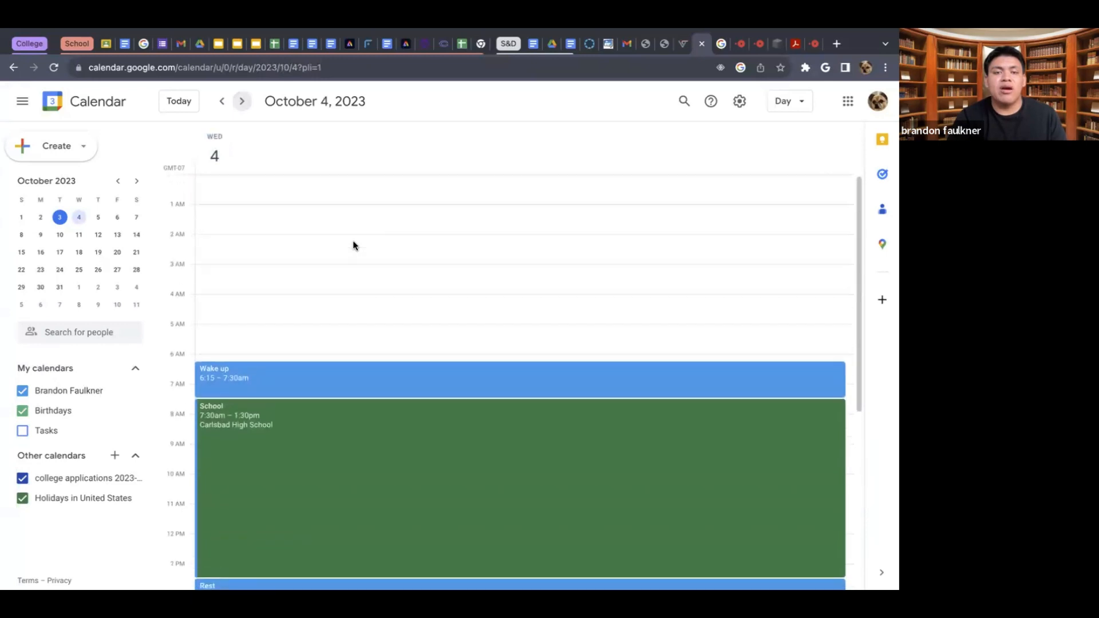
pyautogui.scroll(-4, 355, 247)
pyautogui.scroll(2, 355, 246)
pyautogui.scroll(-1, 355, 247)
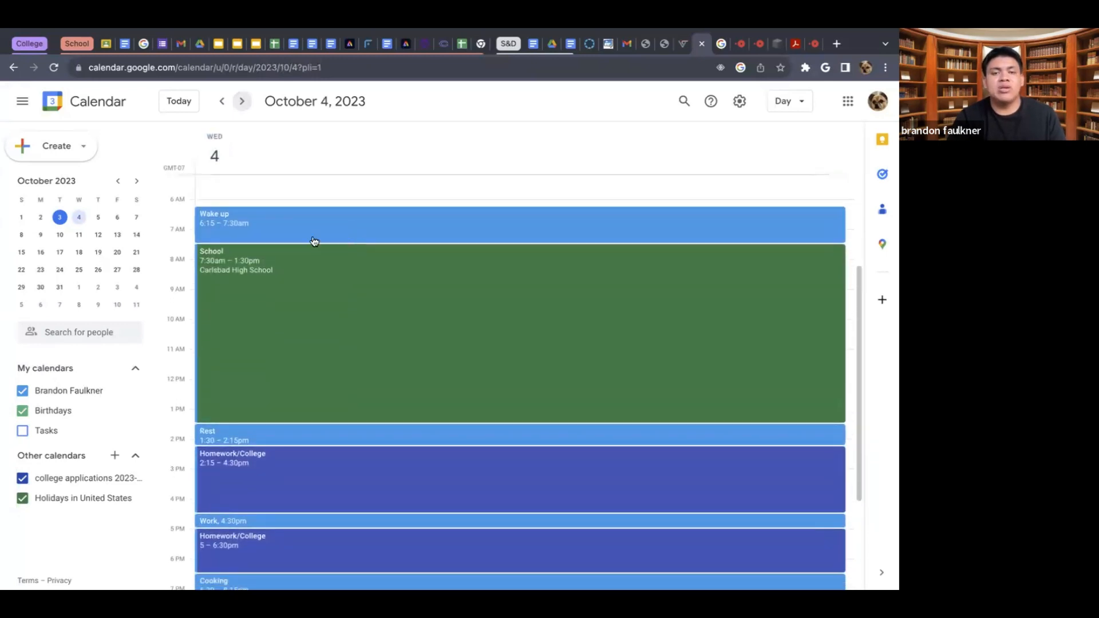
pyautogui.scroll(-2, 315, 241)
pyautogui.scroll(-3, 318, 308)
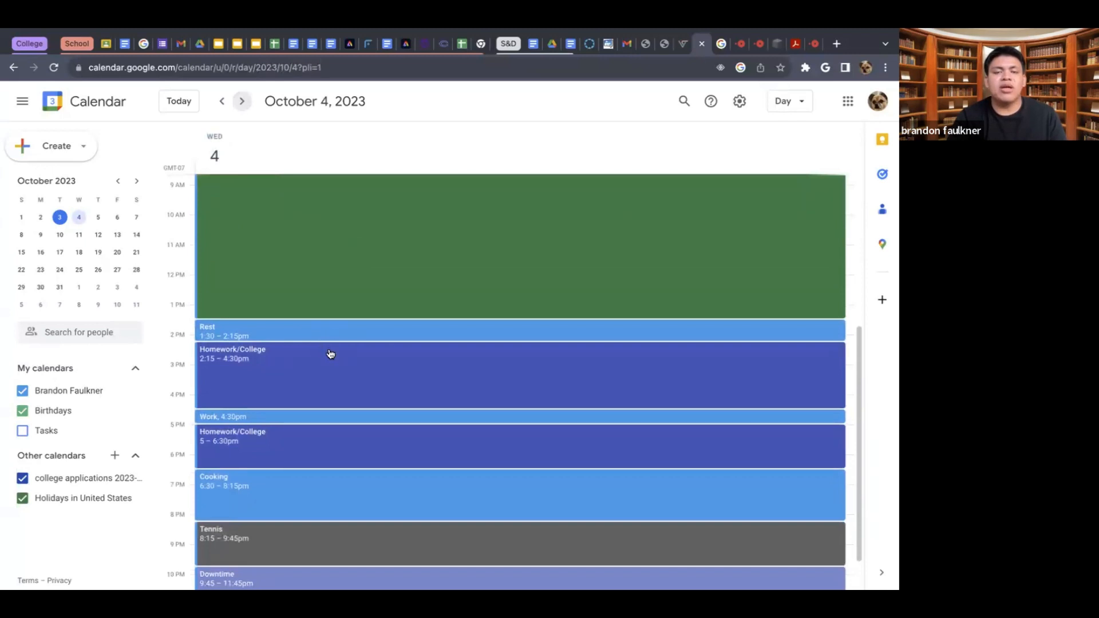
pyautogui.scroll(-2, 331, 353)
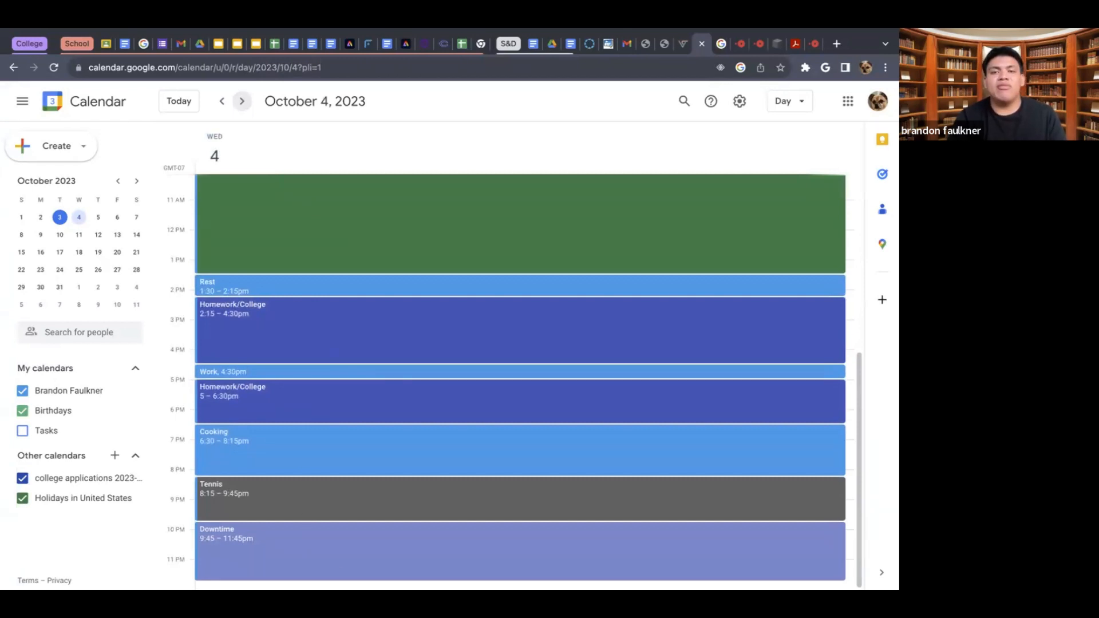
pyautogui.scroll(5, 386, 442)
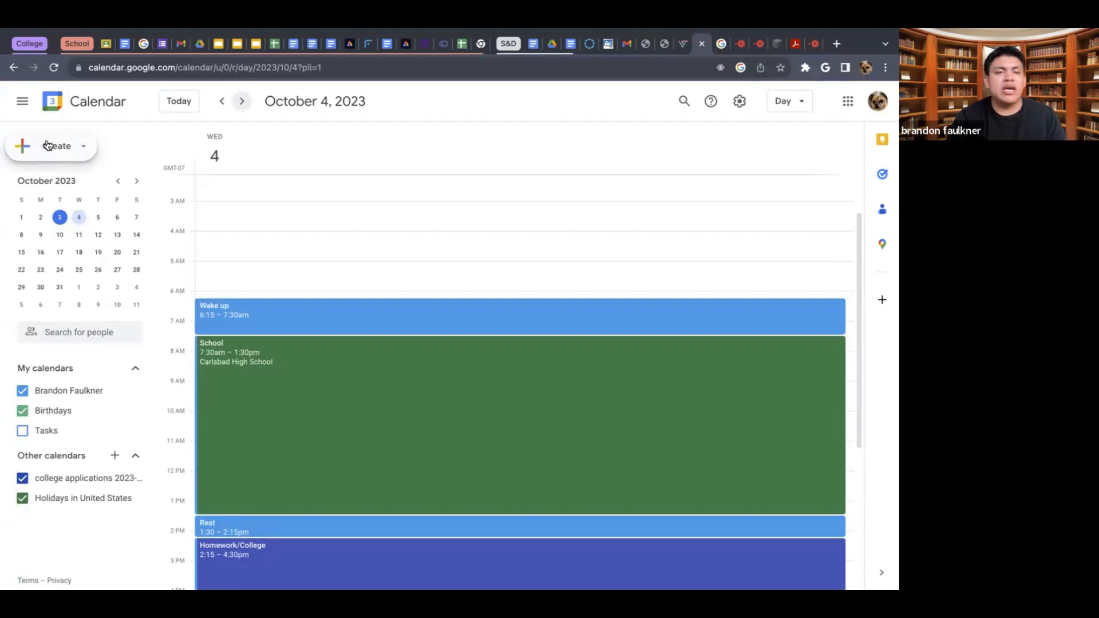
# - Create a new calendar event titled "Breakfast with friends"
pyautogui.scroll(5, 48, 146)
pyautogui.hscroll(-2, 48, 147)
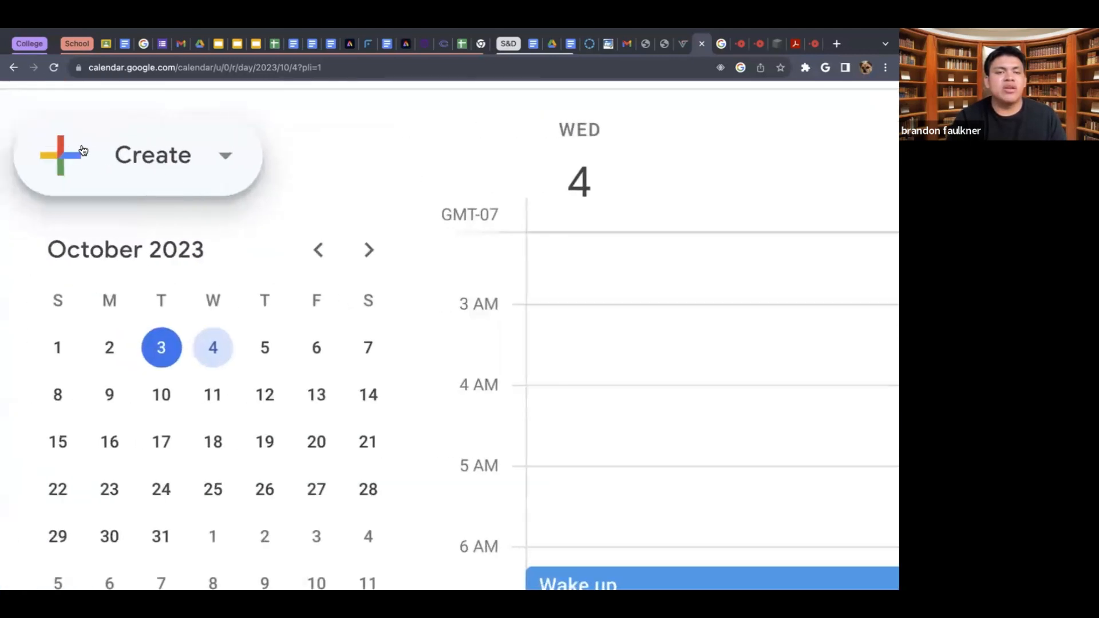
pyautogui.scroll(3, 89, 150)
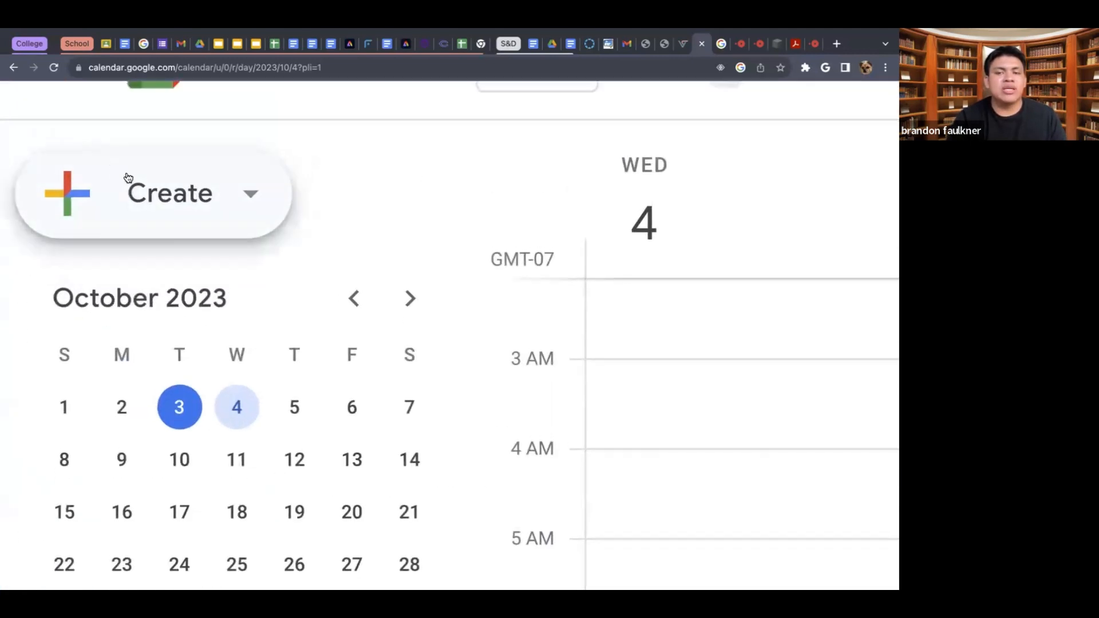
pyautogui.scroll(-4, 116, 238)
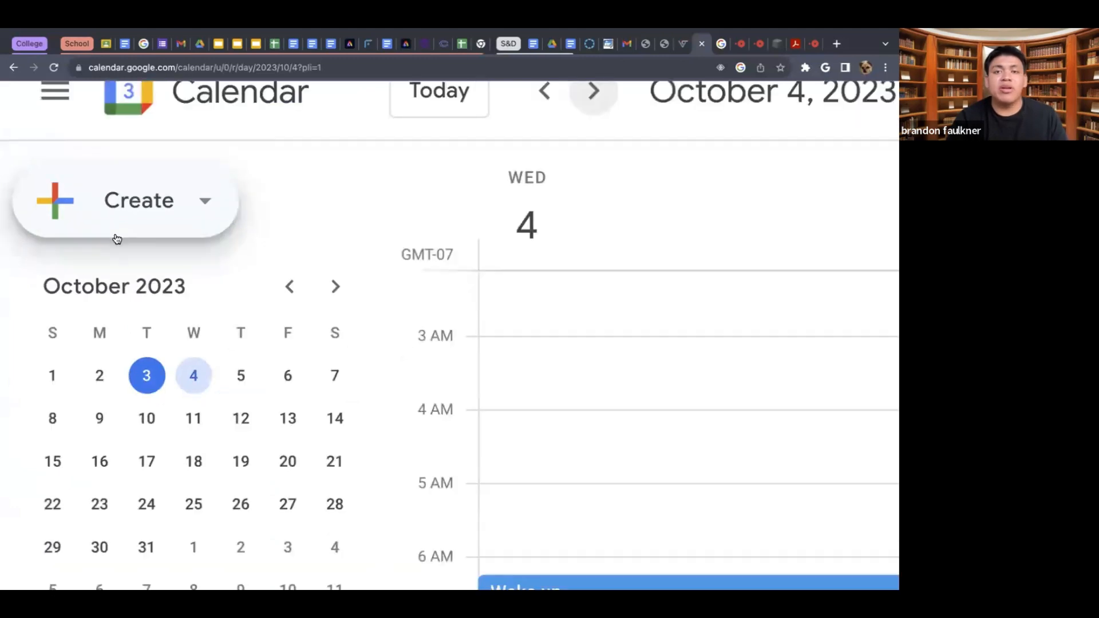
pyautogui.scroll(-3, 116, 238)
pyautogui.click(111, 170)
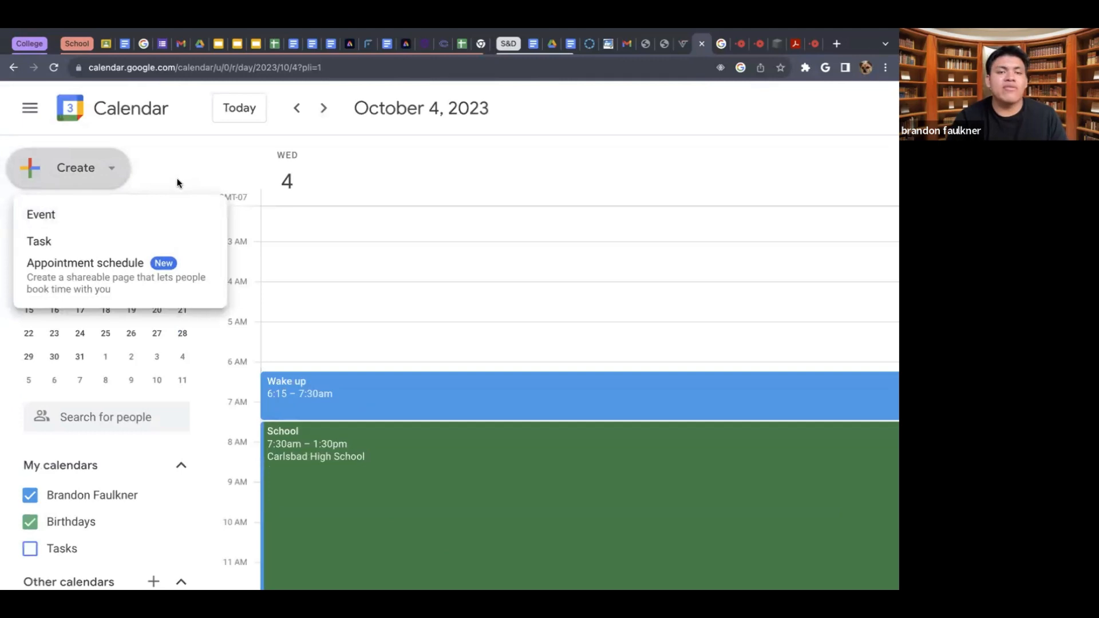
pyautogui.click(126, 223)
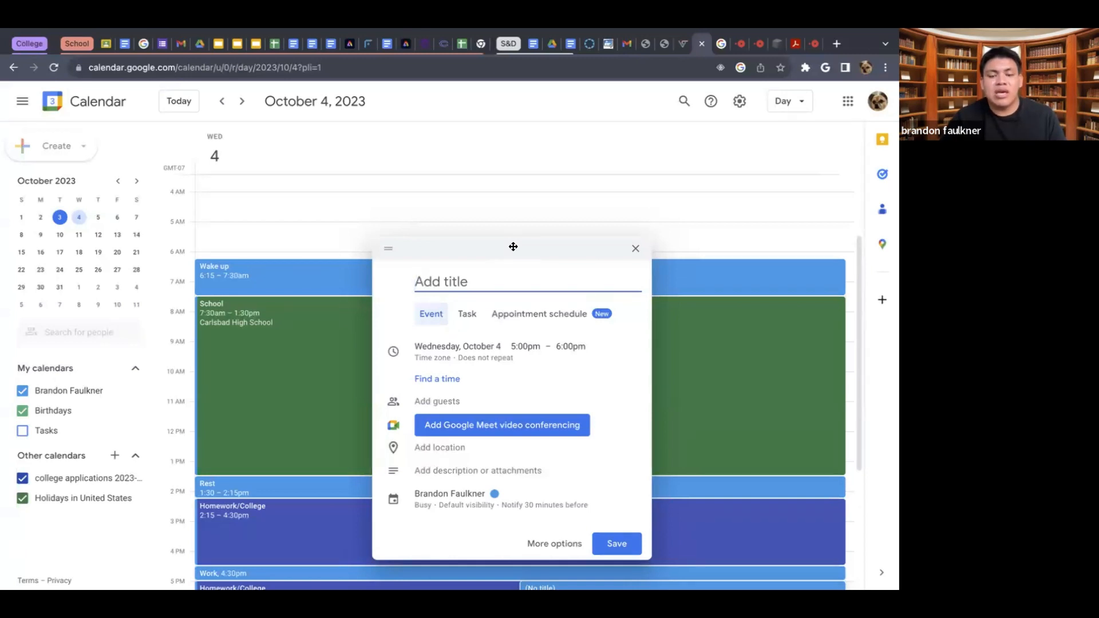
pyautogui.write('Break')
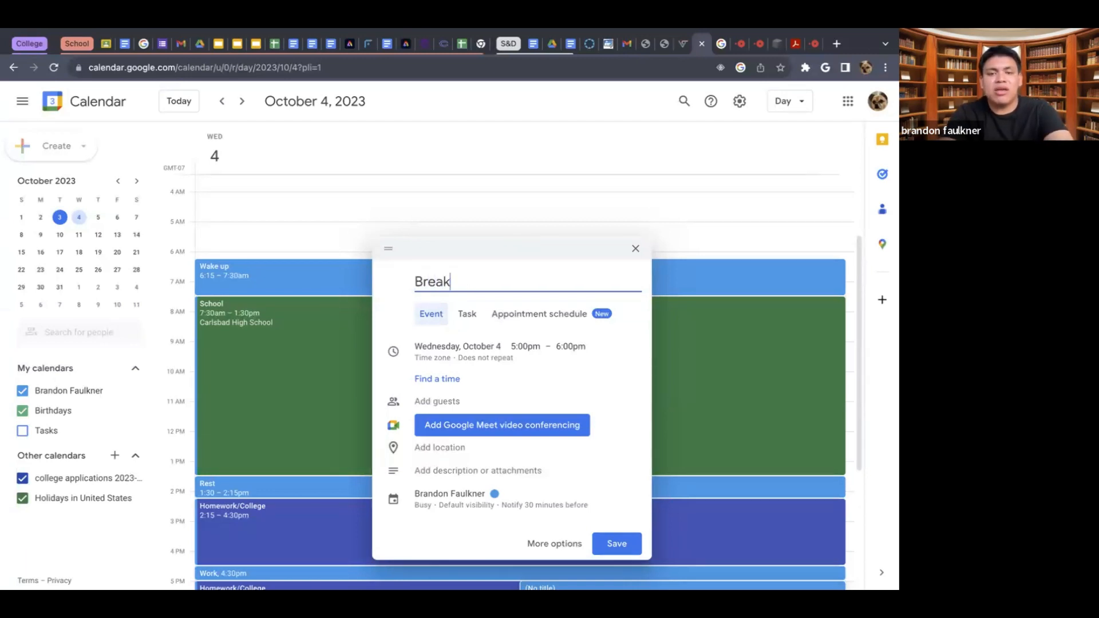
pyautogui.write('fast')
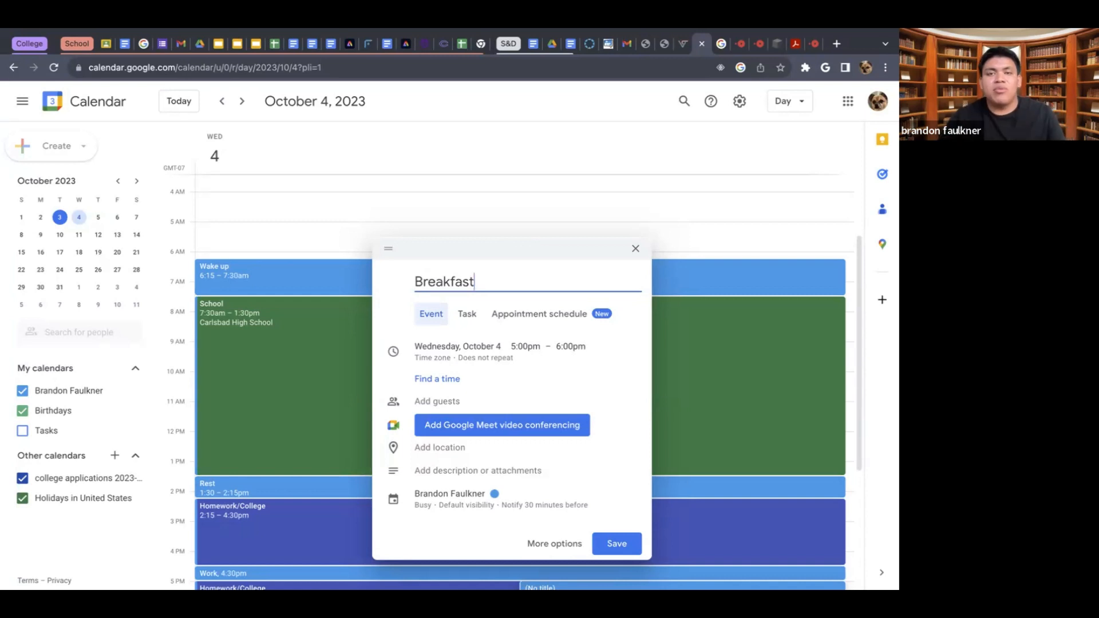
pyautogui.write(' with fri')
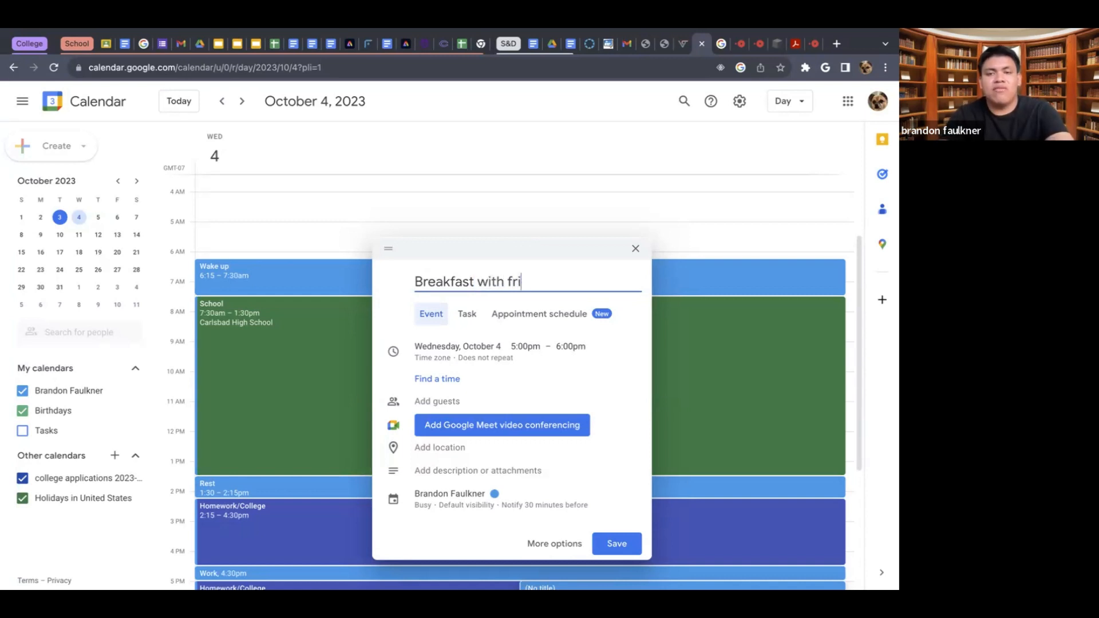
pyautogui.write('ends')
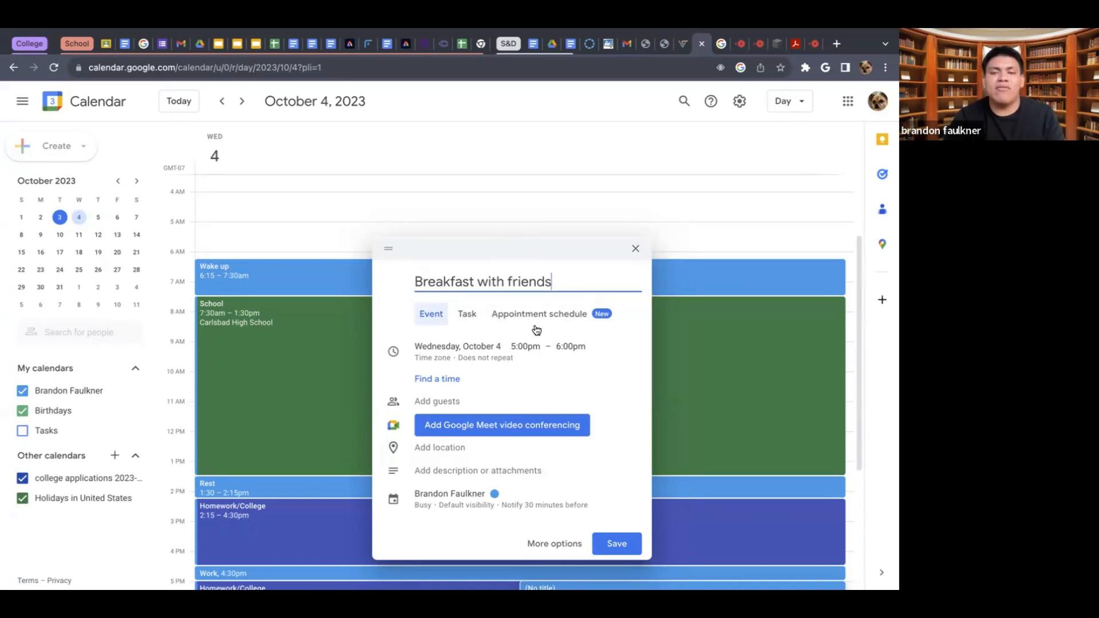
# - Set the breakfast event's date to Saturday, October 28
pyautogui.click(516, 364)
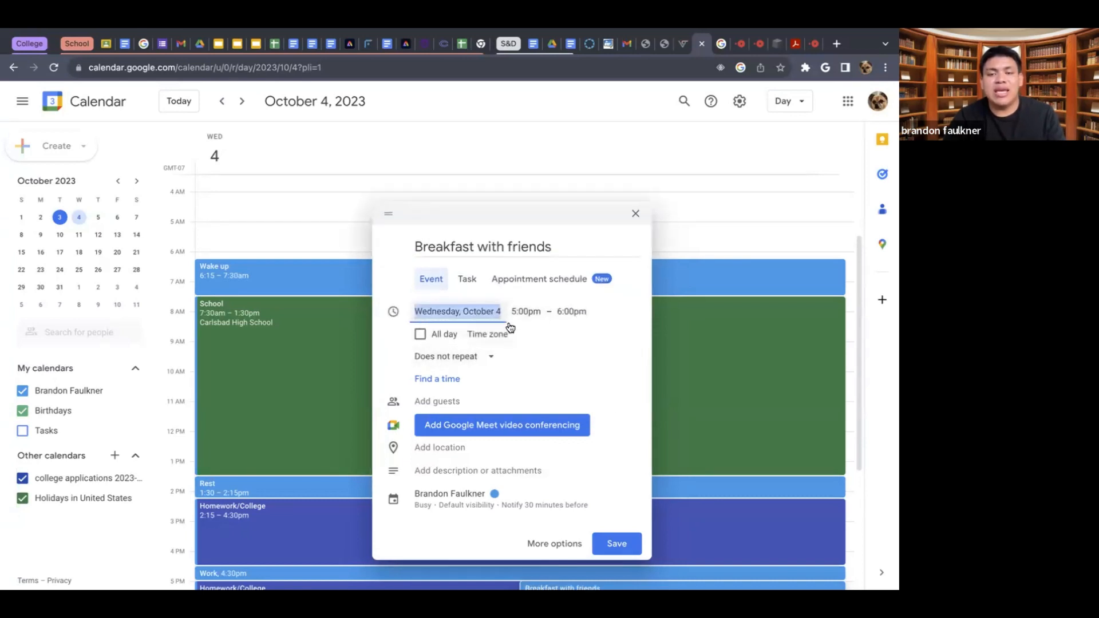
pyautogui.click(484, 311)
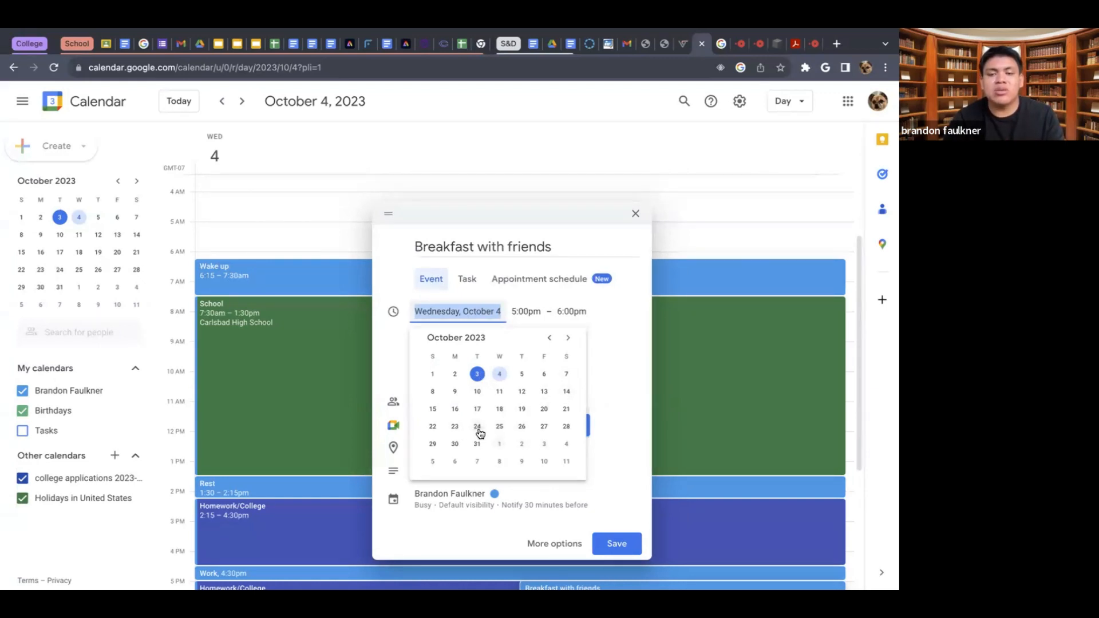
pyautogui.click(566, 427)
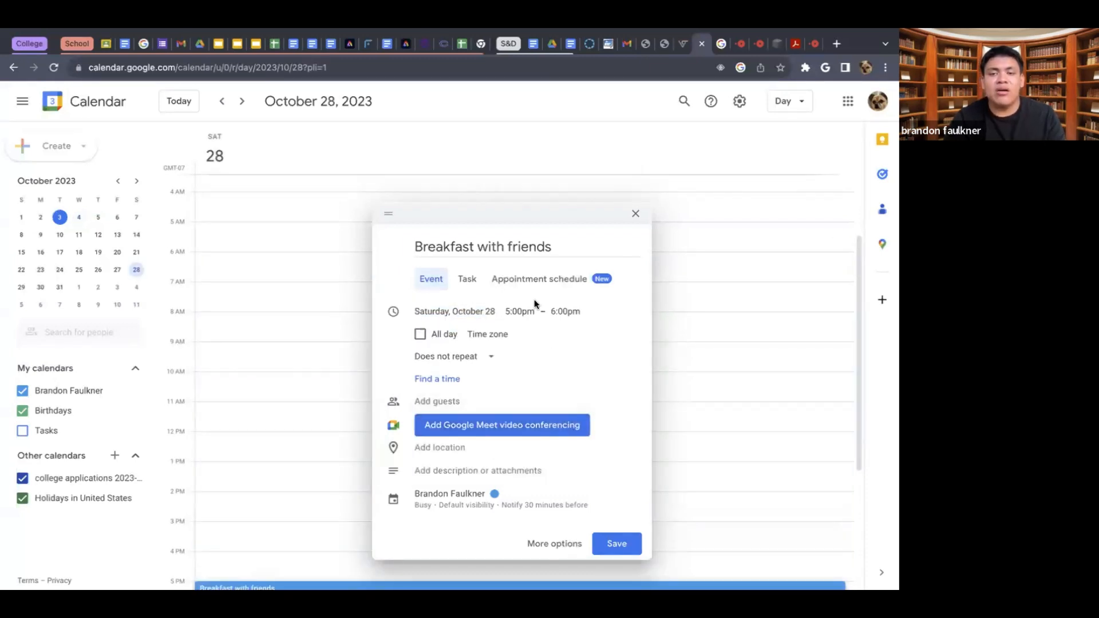
# - Set the event to start at 10:00am and end at 12:30pm
pyautogui.click(522, 311)
pyautogui.scroll(9, 548, 398)
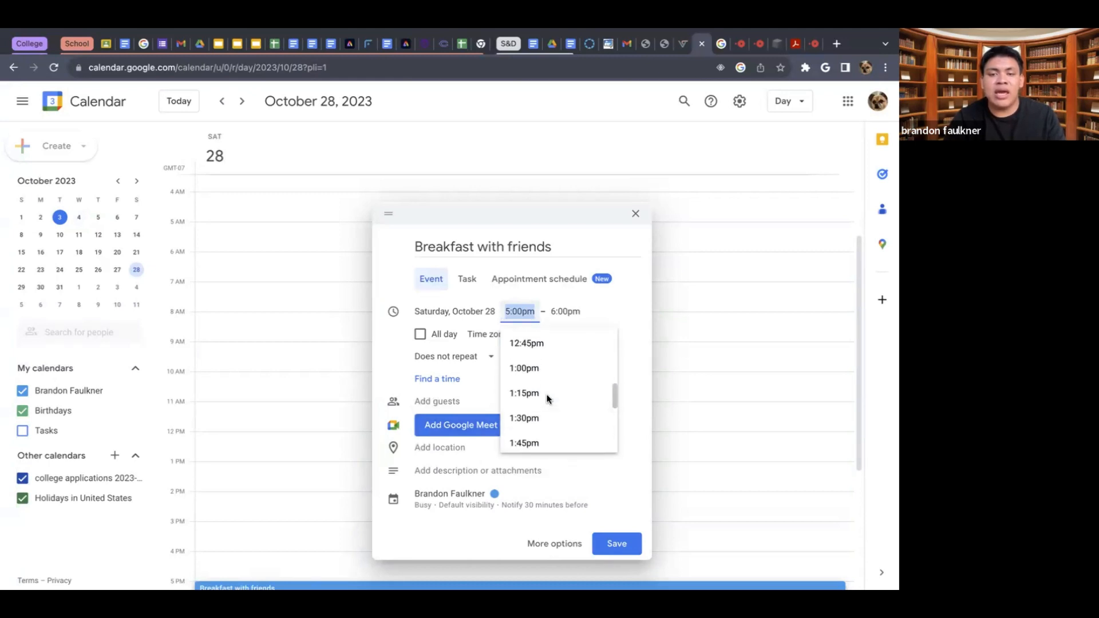
pyautogui.scroll(3, 550, 401)
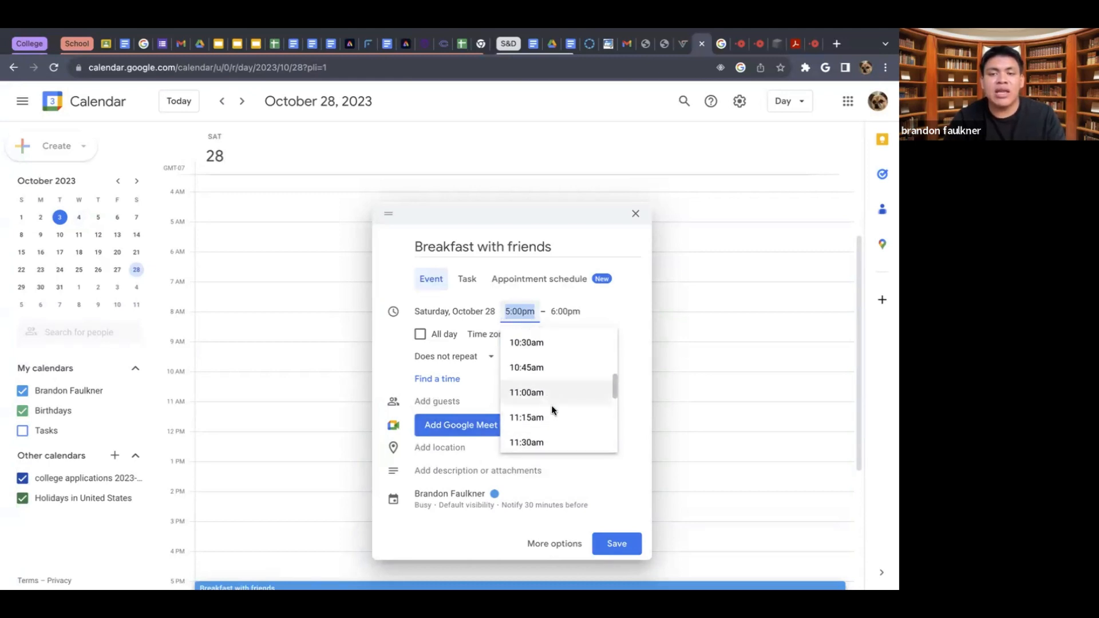
pyautogui.scroll(2, 548, 378)
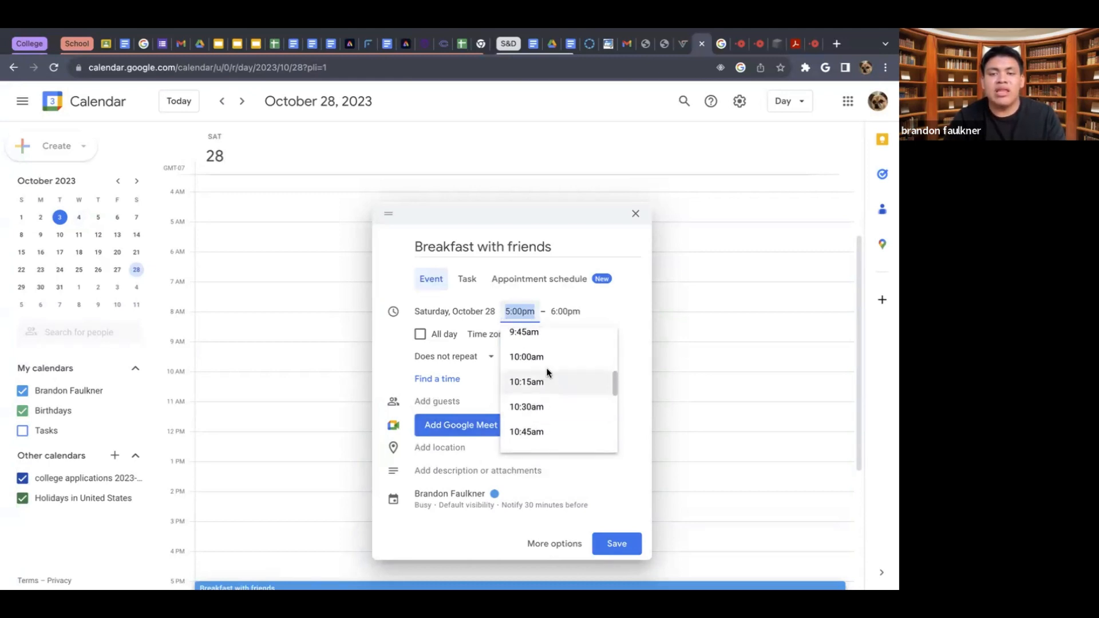
pyautogui.click(545, 367)
pyautogui.click(573, 284)
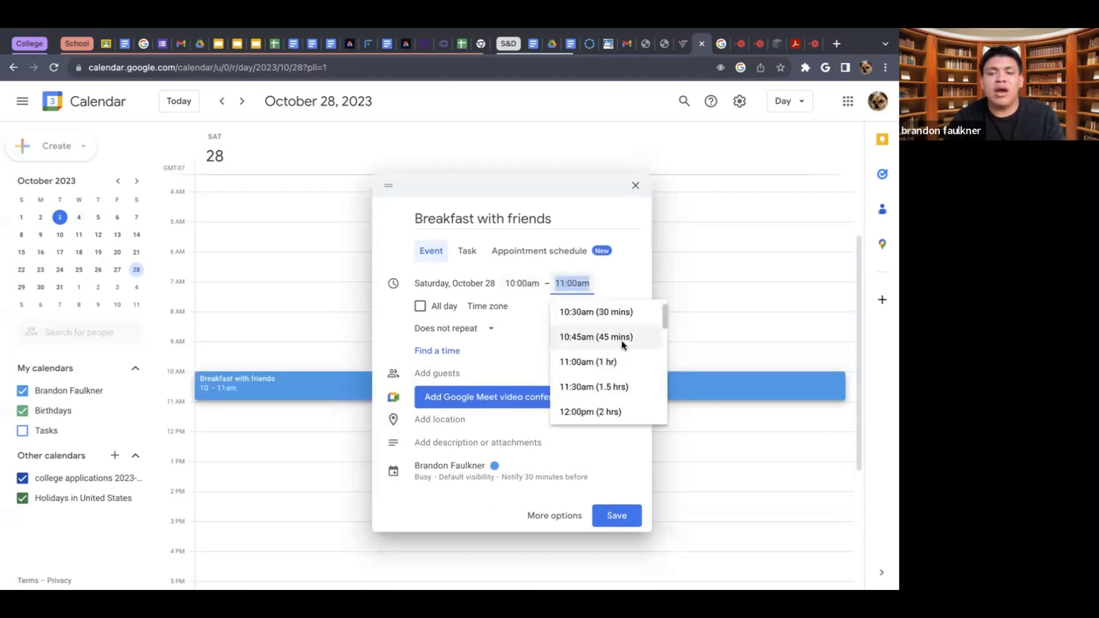
pyautogui.scroll(-1, 630, 378)
pyautogui.scroll(-1, 625, 386)
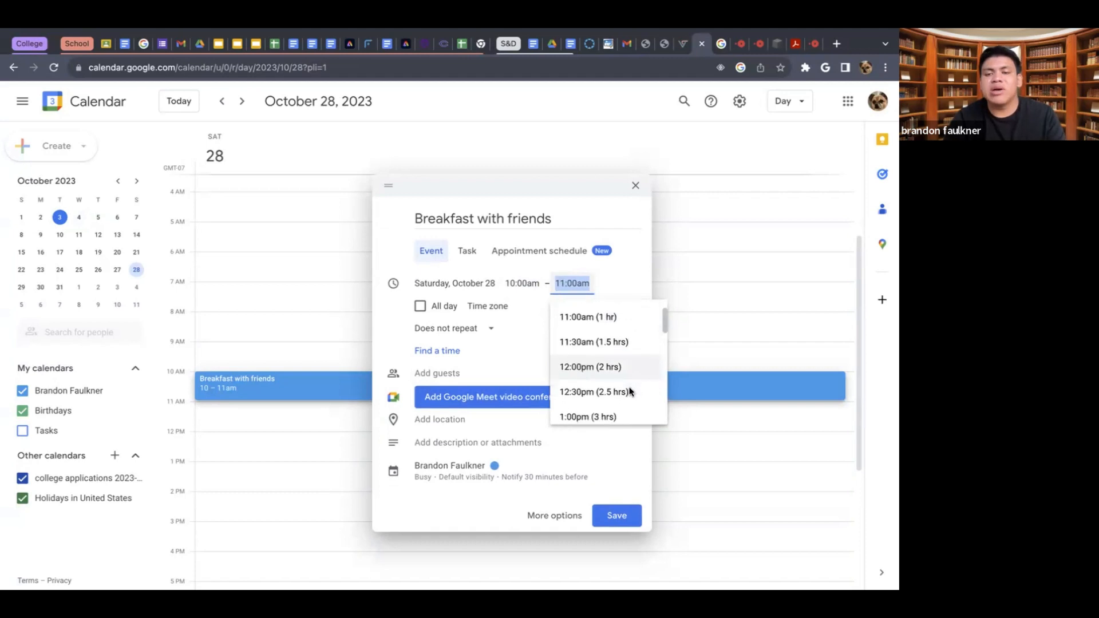
pyautogui.click(621, 392)
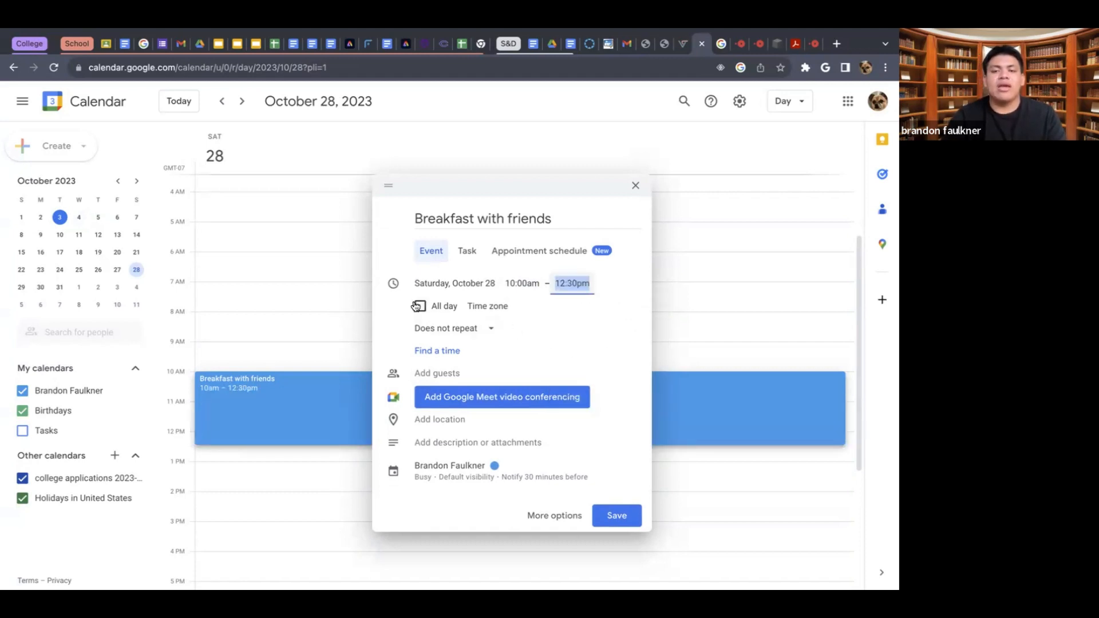
pyautogui.click(484, 331)
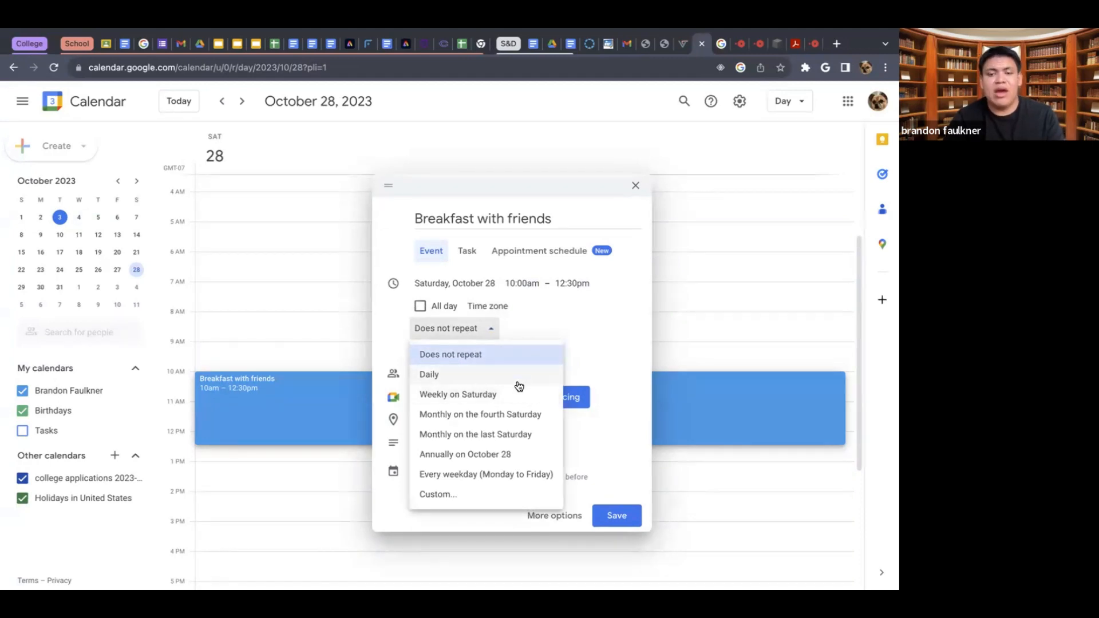
pyautogui.click(515, 498)
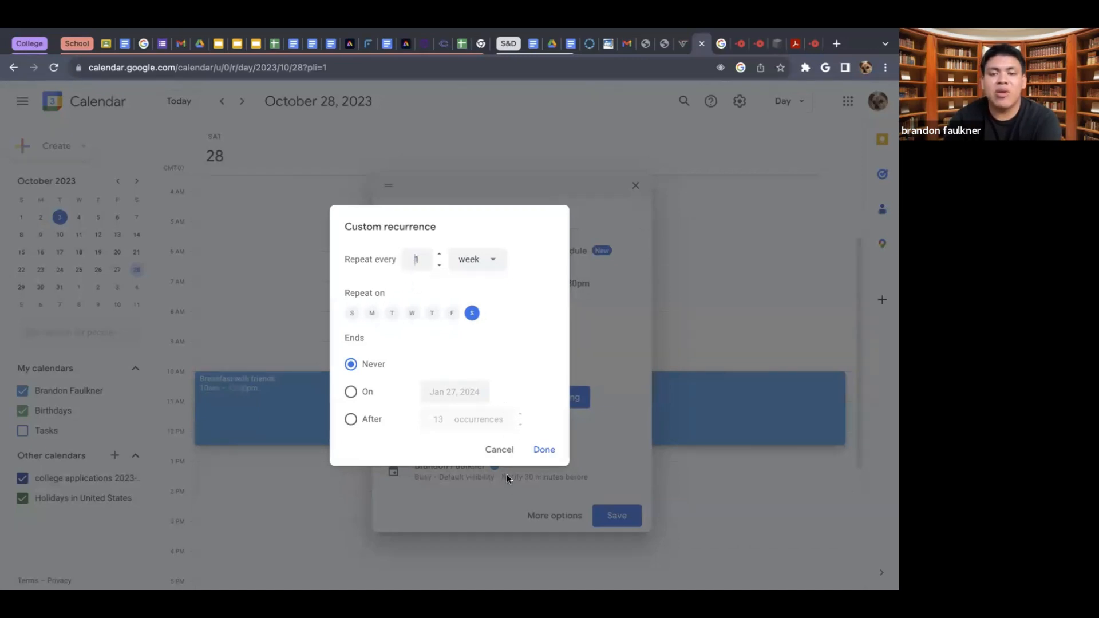
pyautogui.click(501, 451)
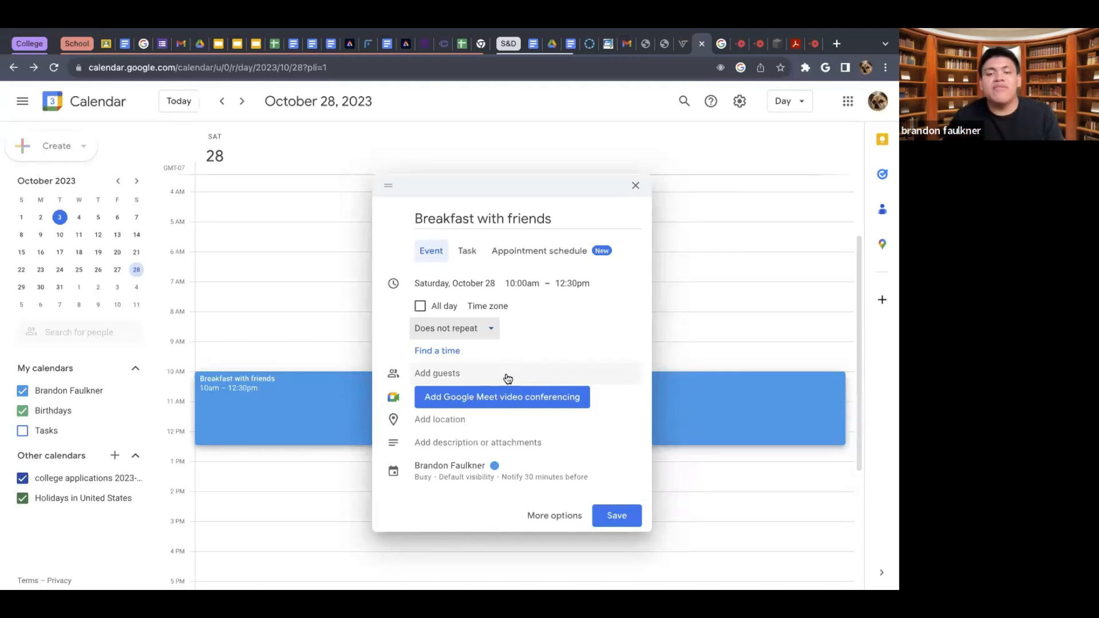
# - Search for "four season" as the event location and choose Four Seasons Resort Dubai at Jumeirah Beach
pyautogui.click(508, 378)
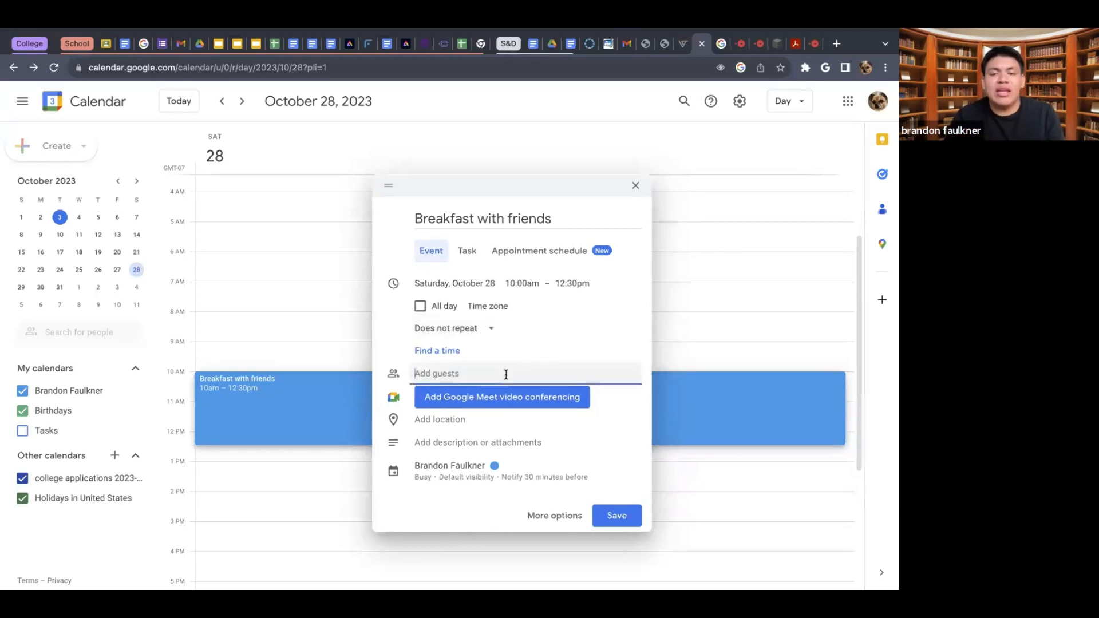
pyautogui.click(490, 420)
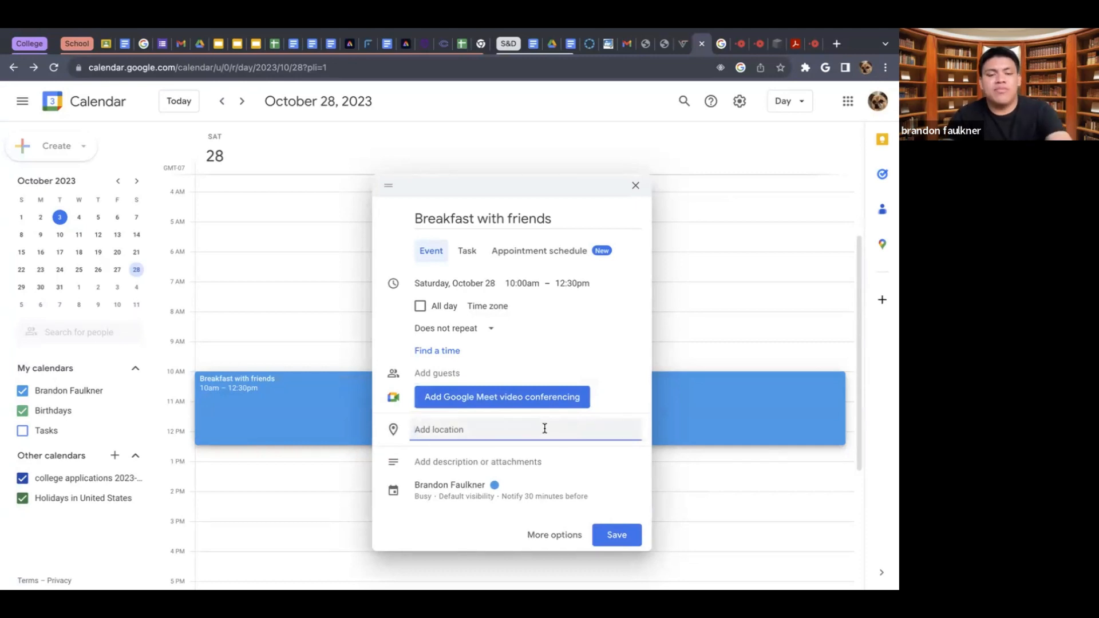
pyautogui.write('fou')
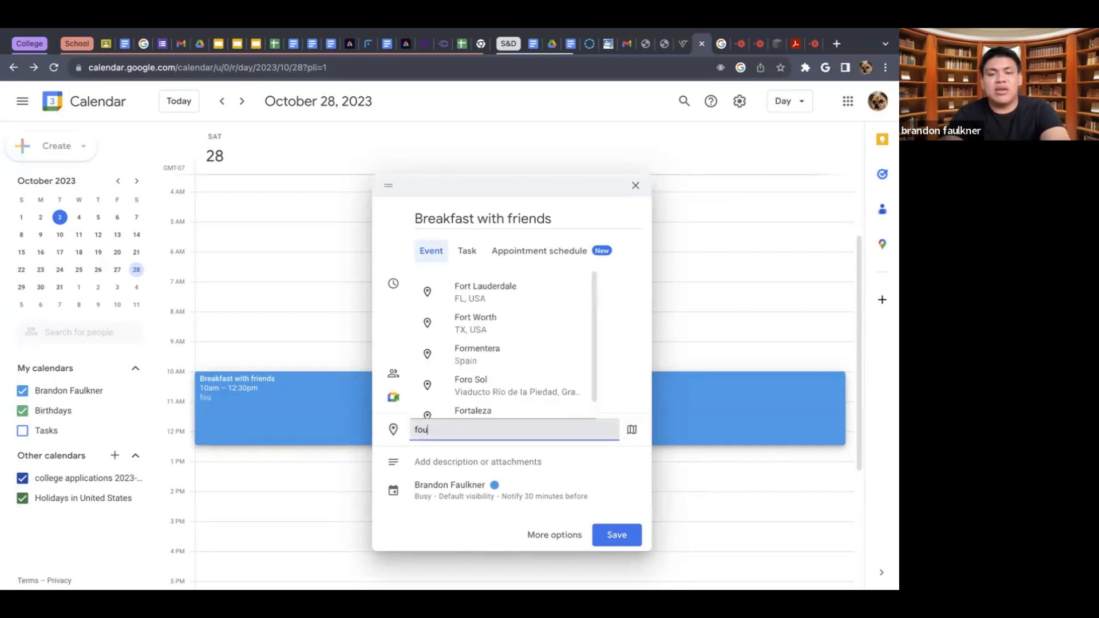
pyautogui.write('r season')
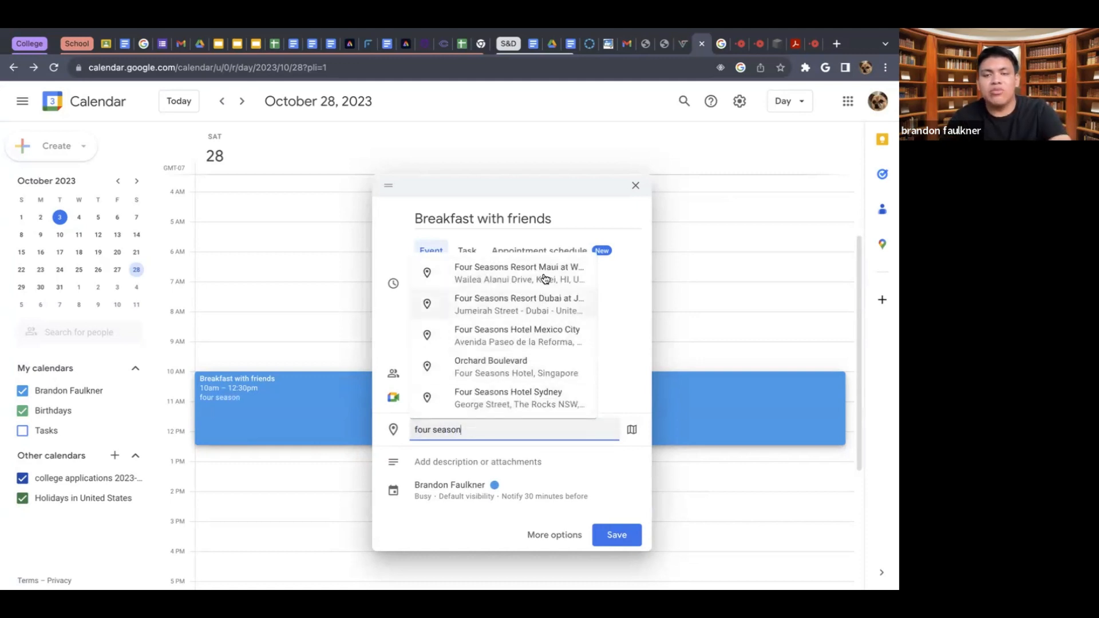
pyautogui.click(543, 314)
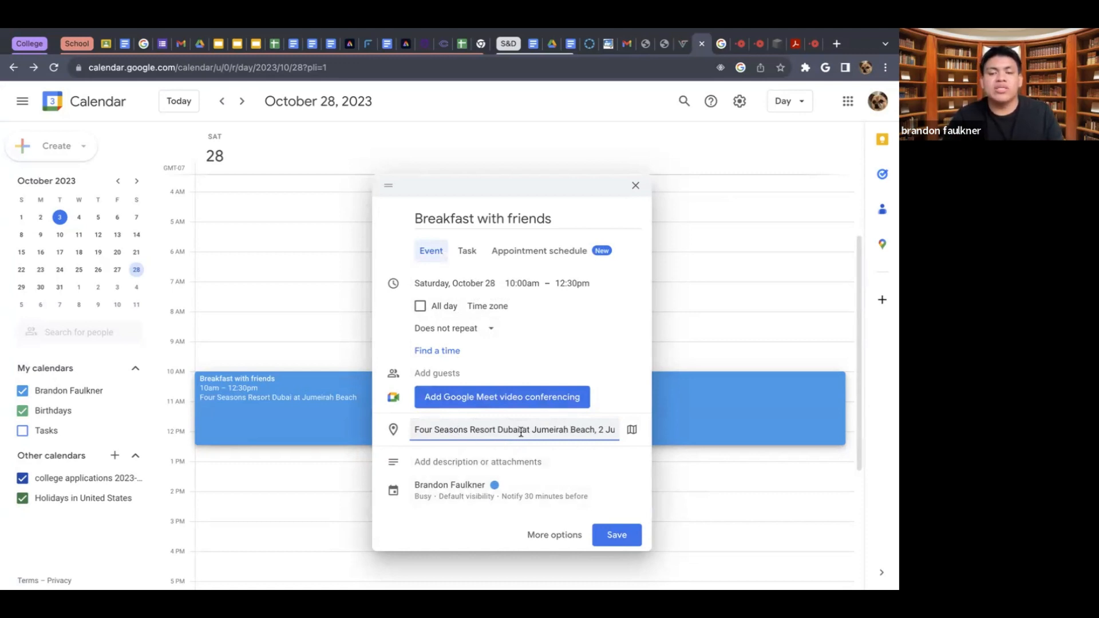
# - View the event's description field and the Google Drive file picker for attachments, leaving the picker without choosing a file
pyautogui.click(524, 467)
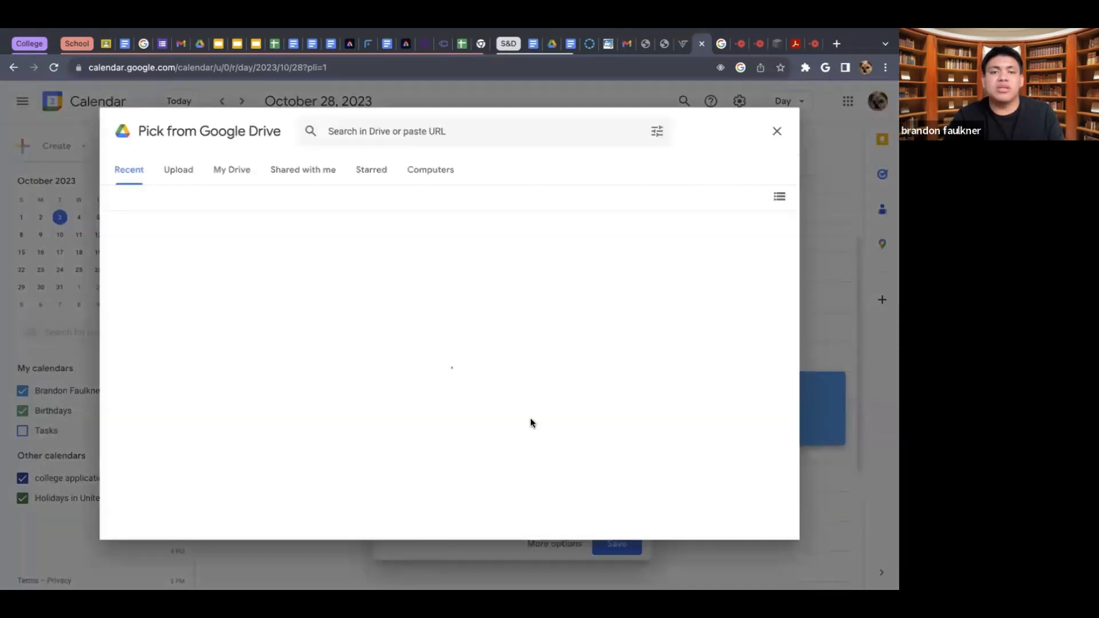
pyautogui.click(776, 131)
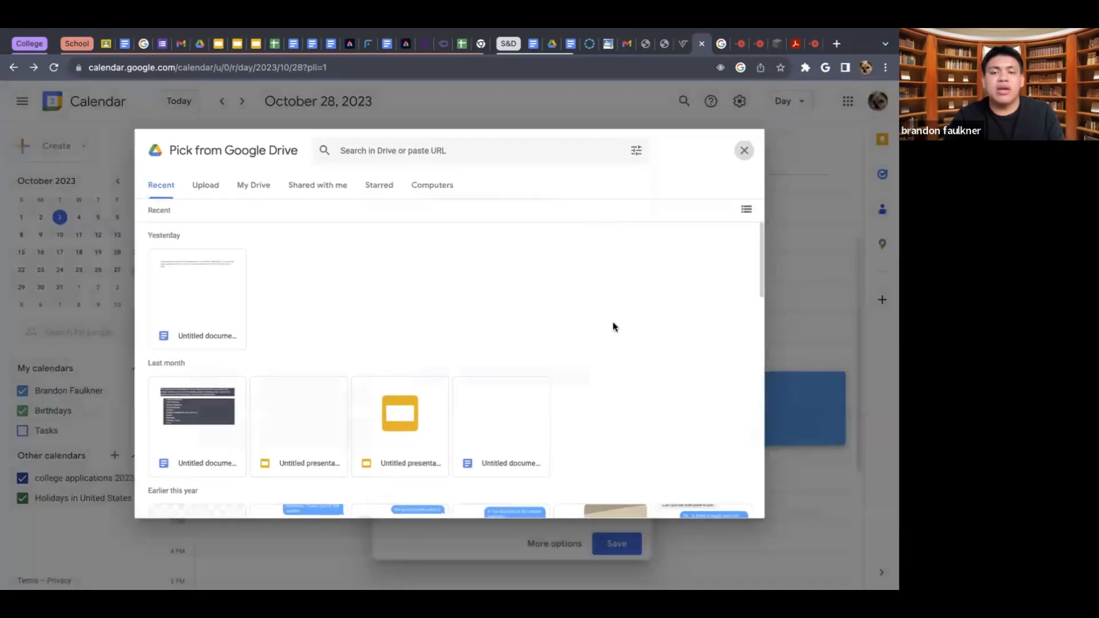
pyautogui.click(481, 442)
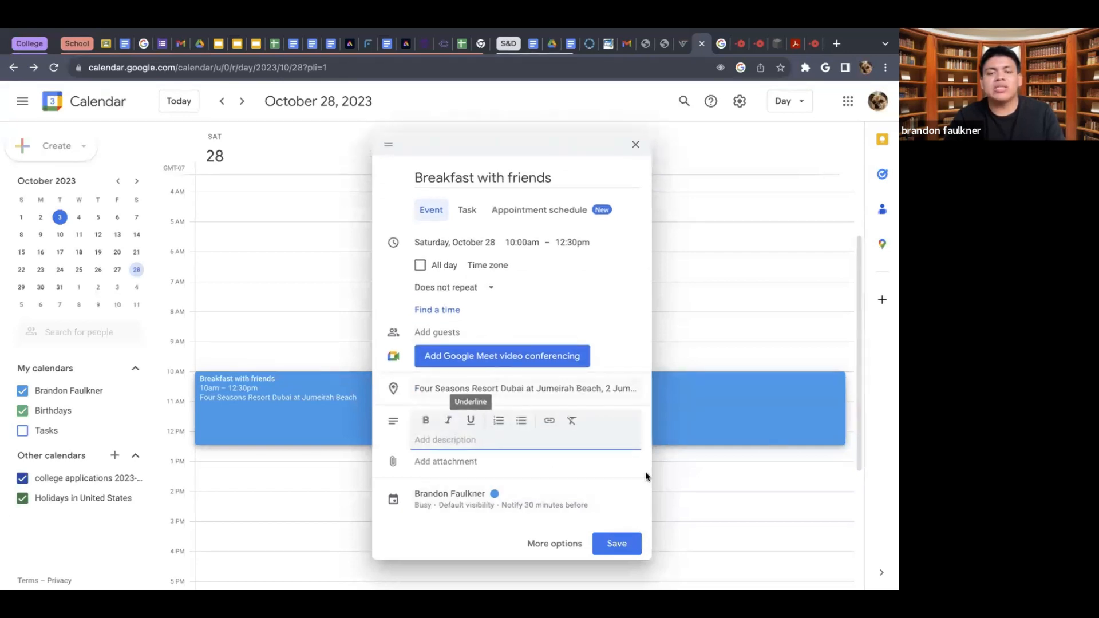
pyautogui.click(454, 463)
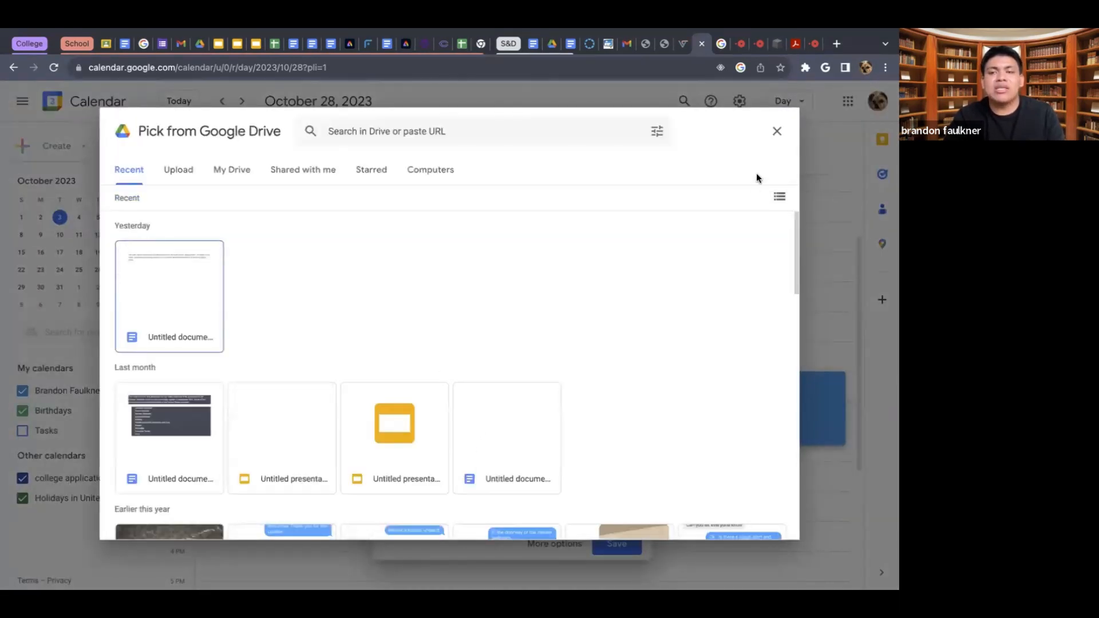
pyautogui.click(777, 136)
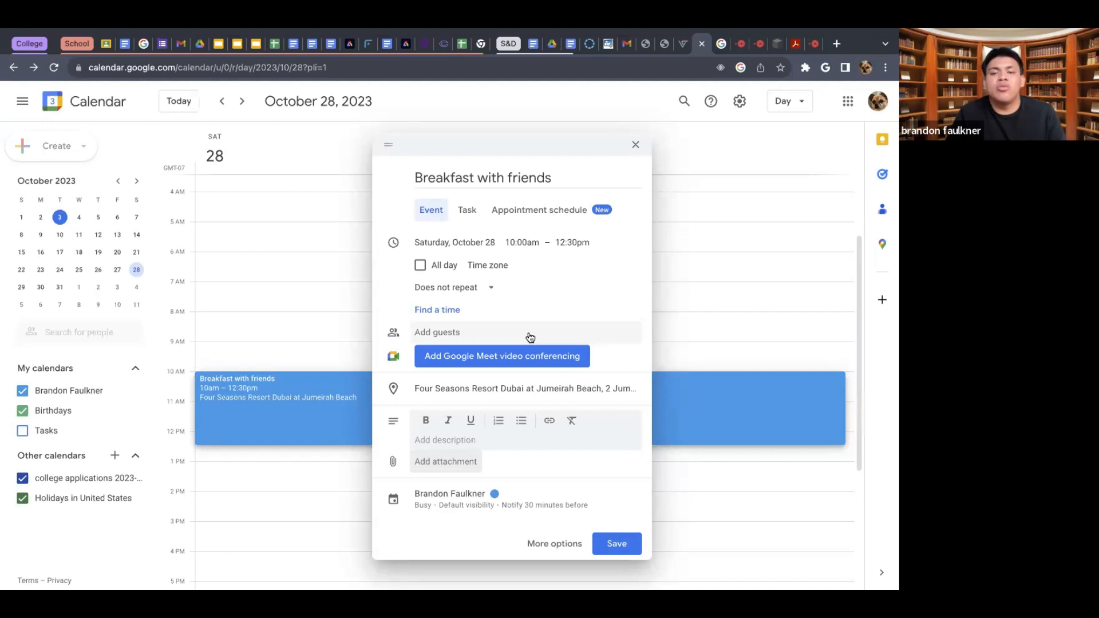
# - Change the color of the "Breakfast with friends" event to red
pyautogui.click(495, 501)
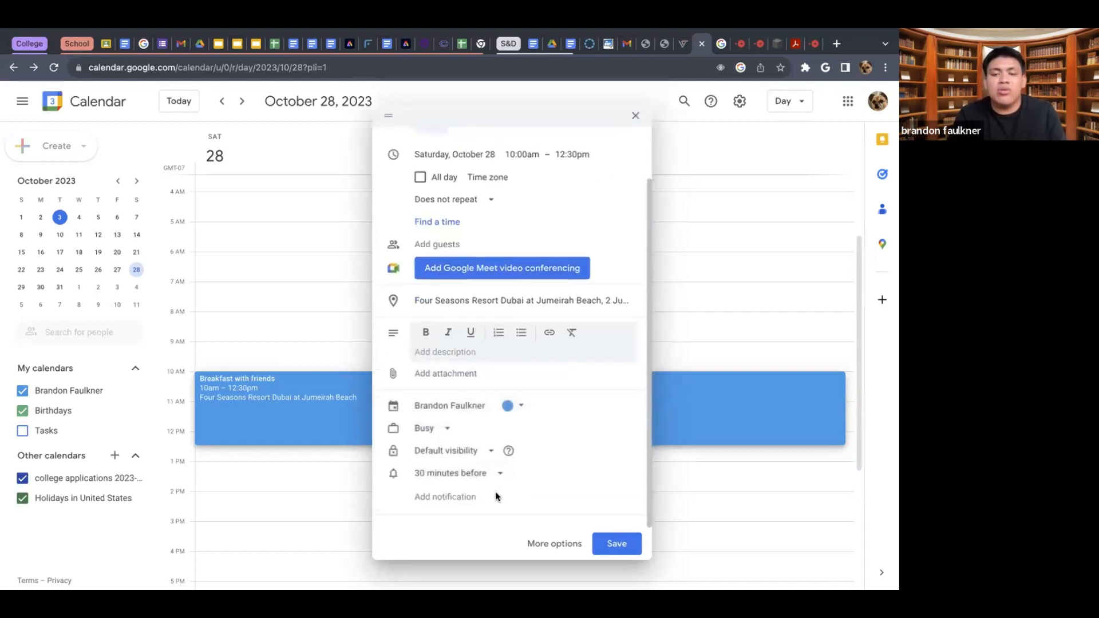
pyautogui.click(511, 405)
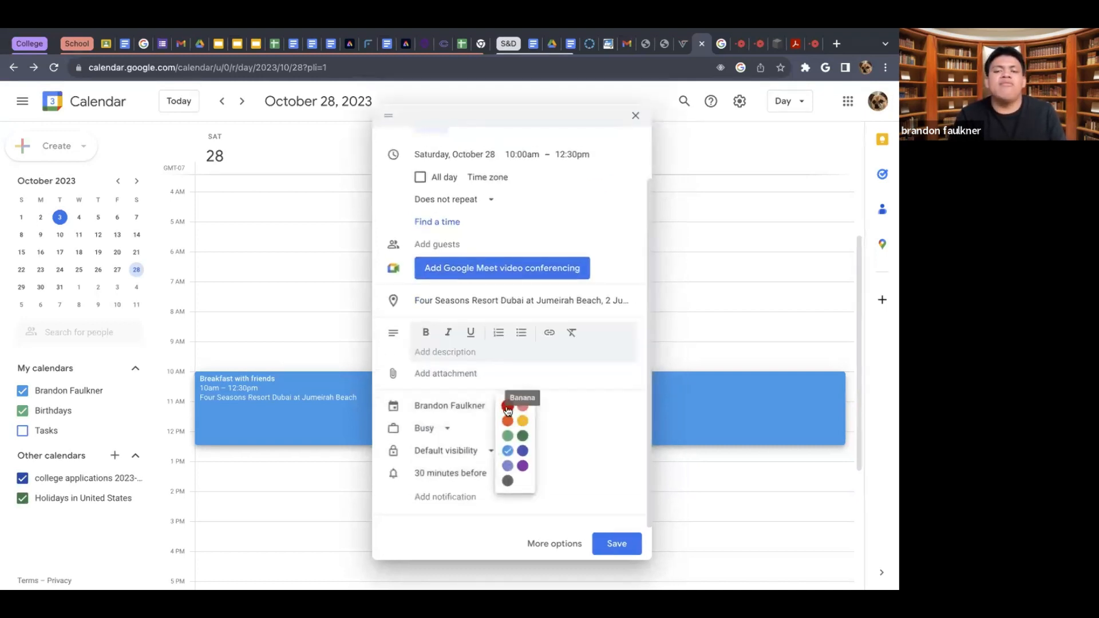
pyautogui.click(507, 407)
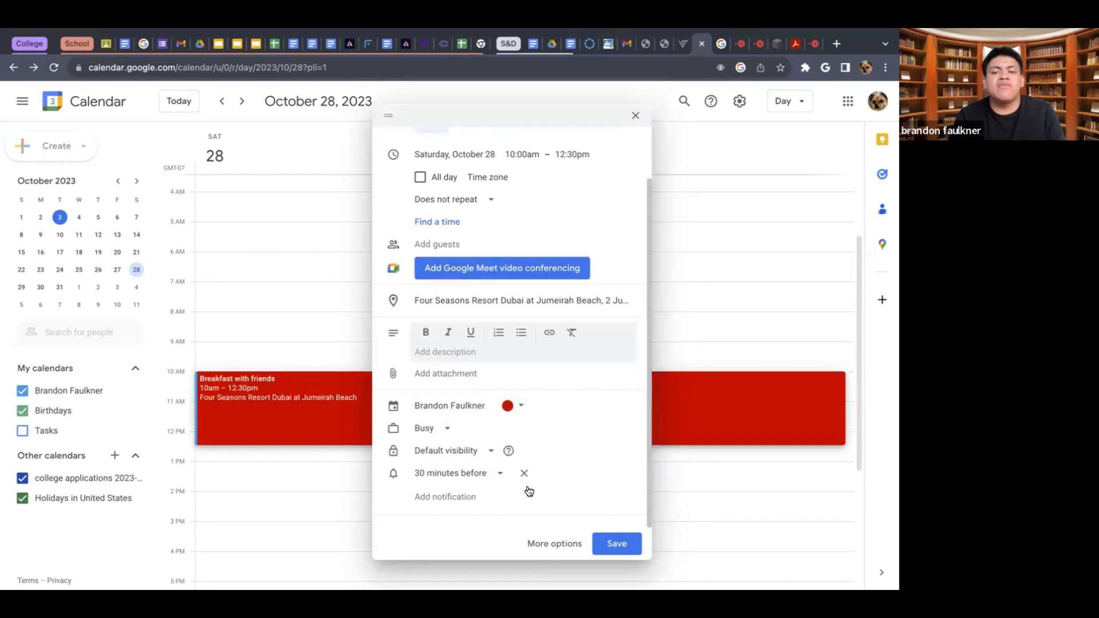
# - Try the event's availability as Free and set it back to Busy
pyautogui.click(451, 435)
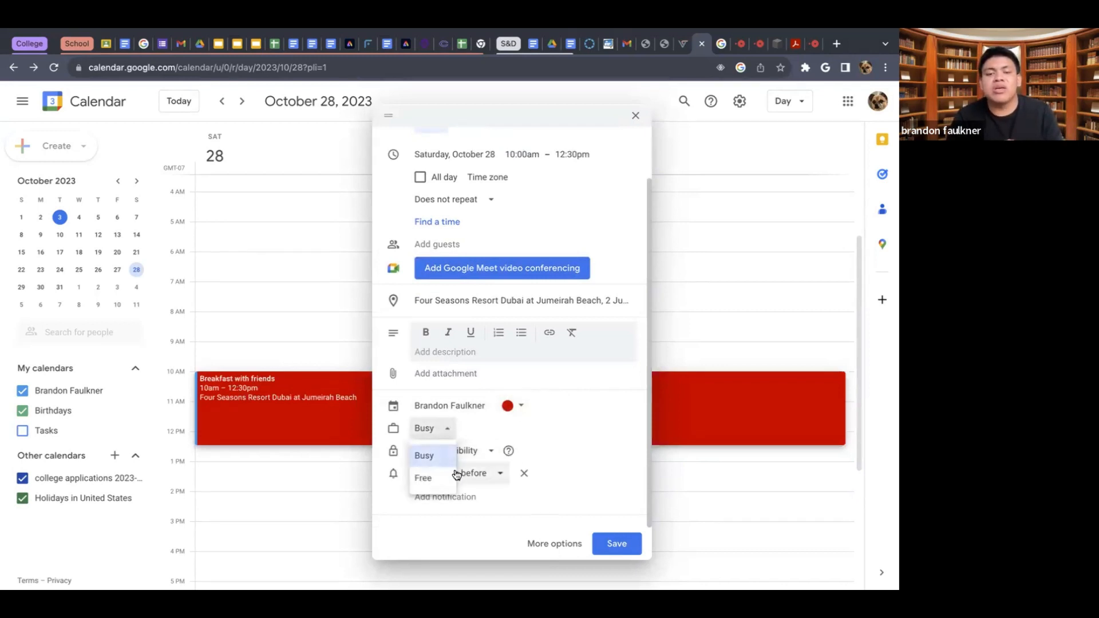
pyautogui.click(474, 432)
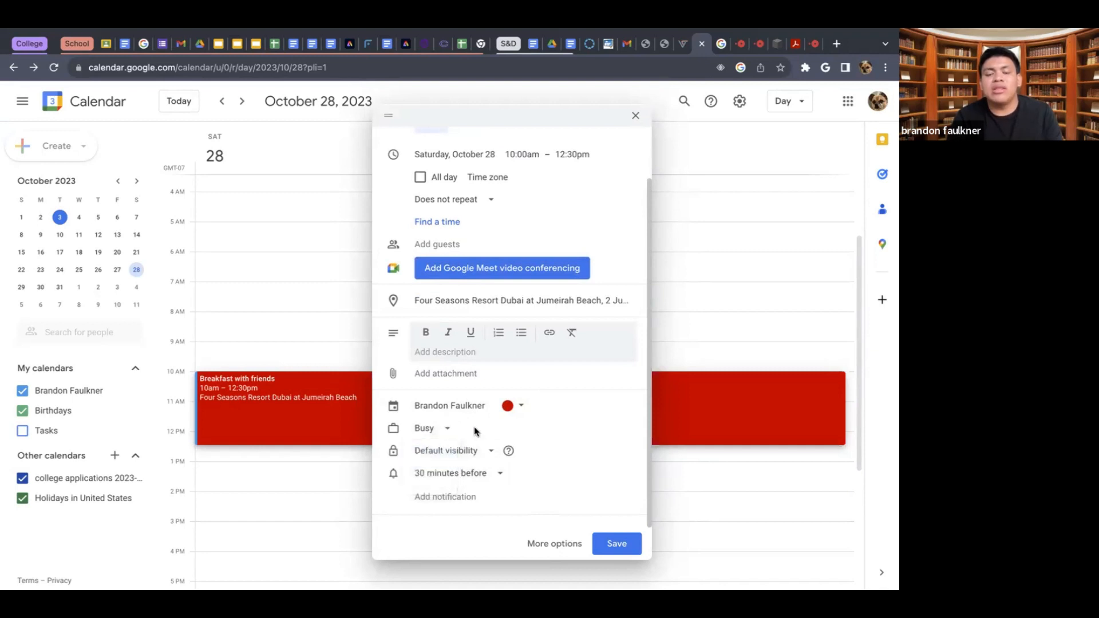
pyautogui.click(449, 429)
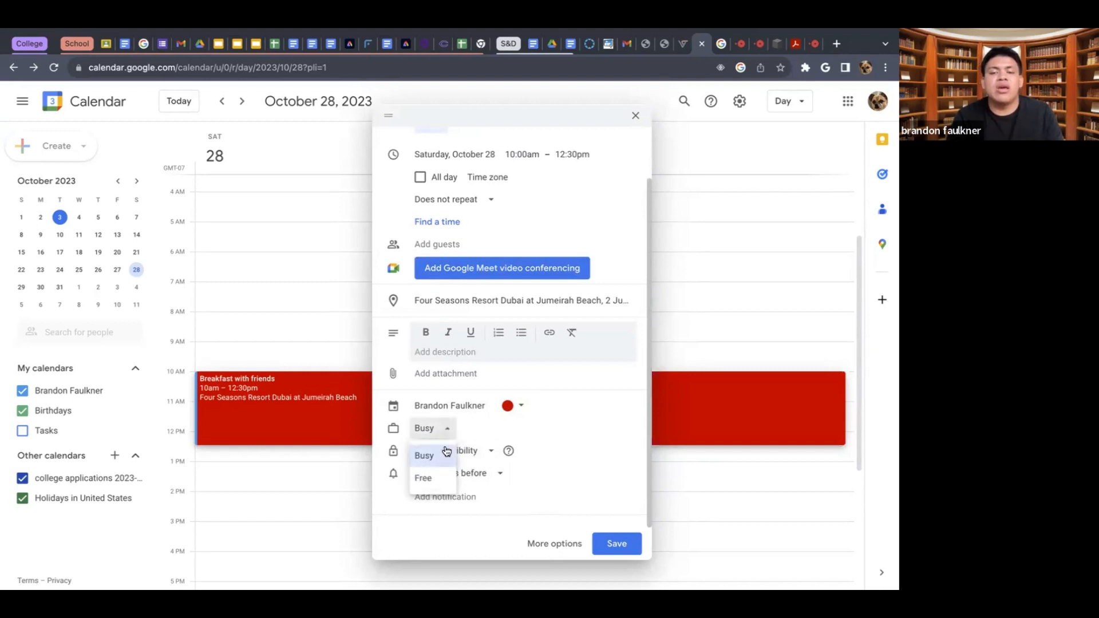
pyautogui.click(431, 483)
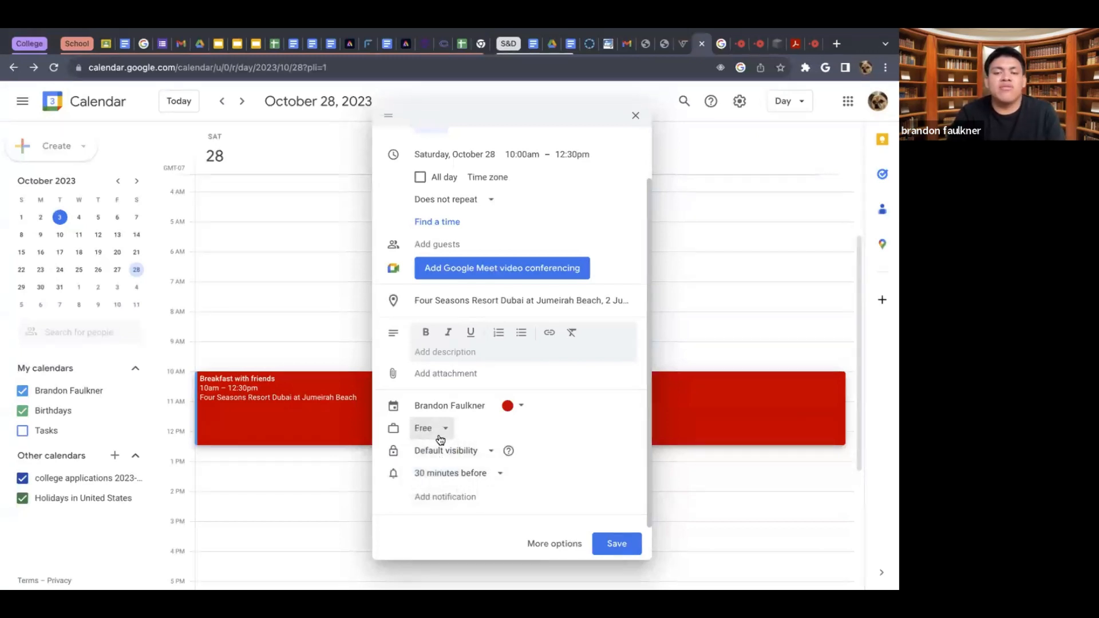
pyautogui.click(439, 434)
pyautogui.click(423, 459)
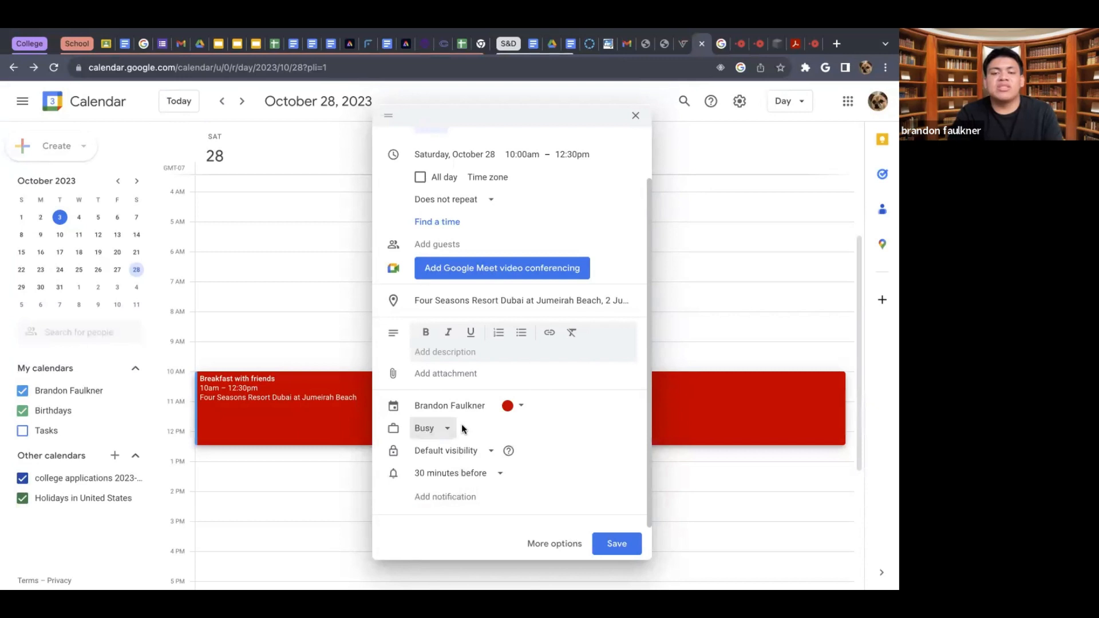
# - Examine the visibility options offered for the event, keeping the default visibility
pyautogui.click(489, 451)
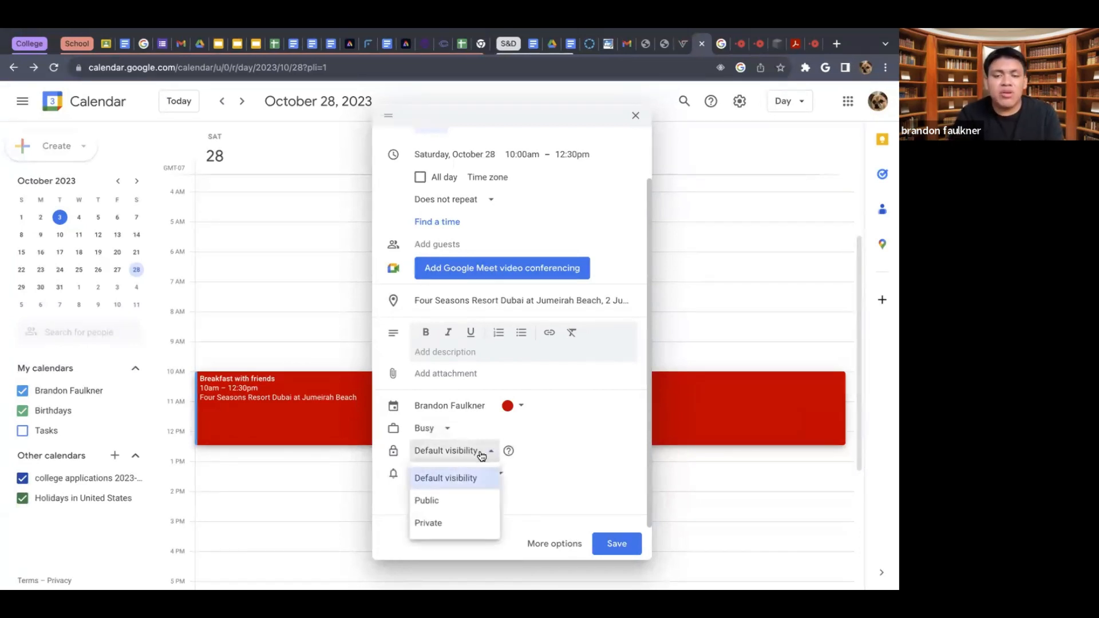
pyautogui.click(488, 452)
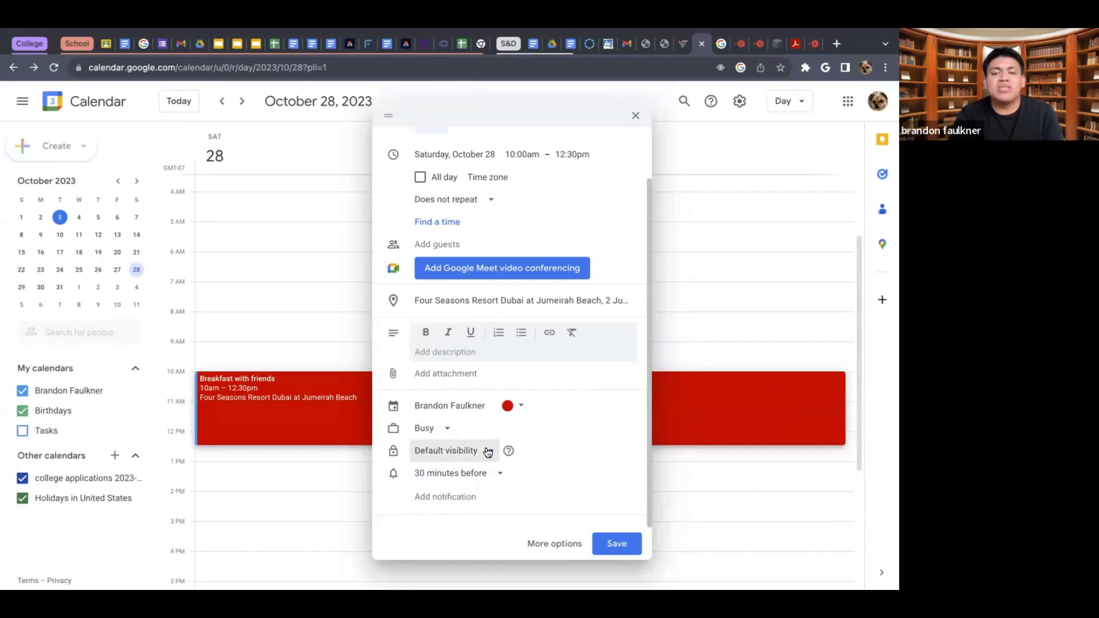
pyautogui.click(488, 451)
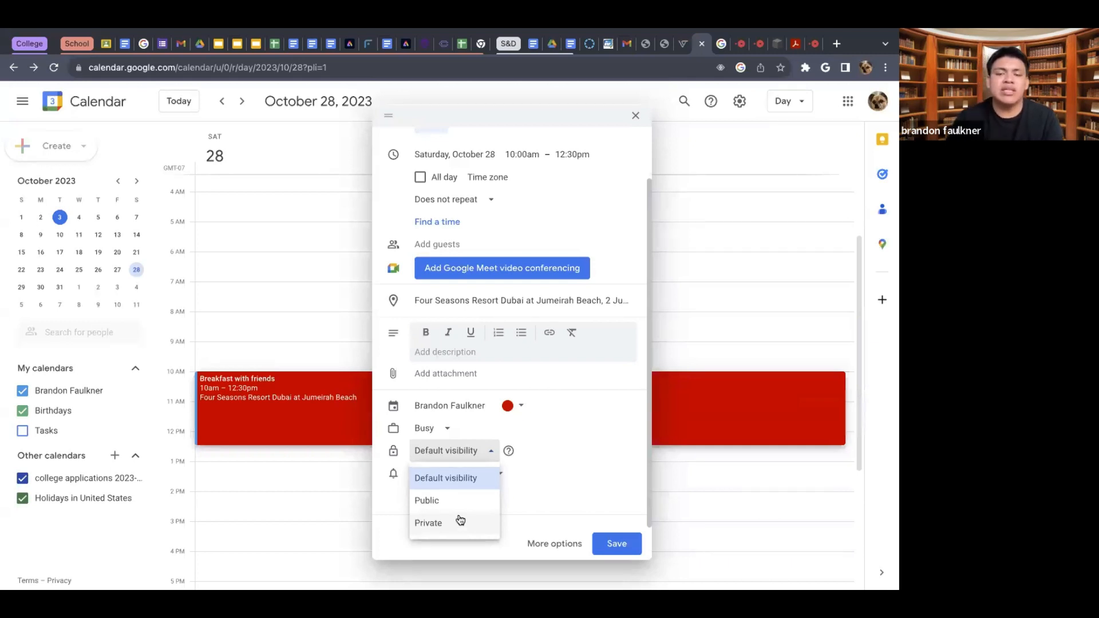
pyautogui.click(576, 482)
# - Try a custom event notification with the amount 37, switching its unit to weeks and to days, and cancel it
pyautogui.click(491, 477)
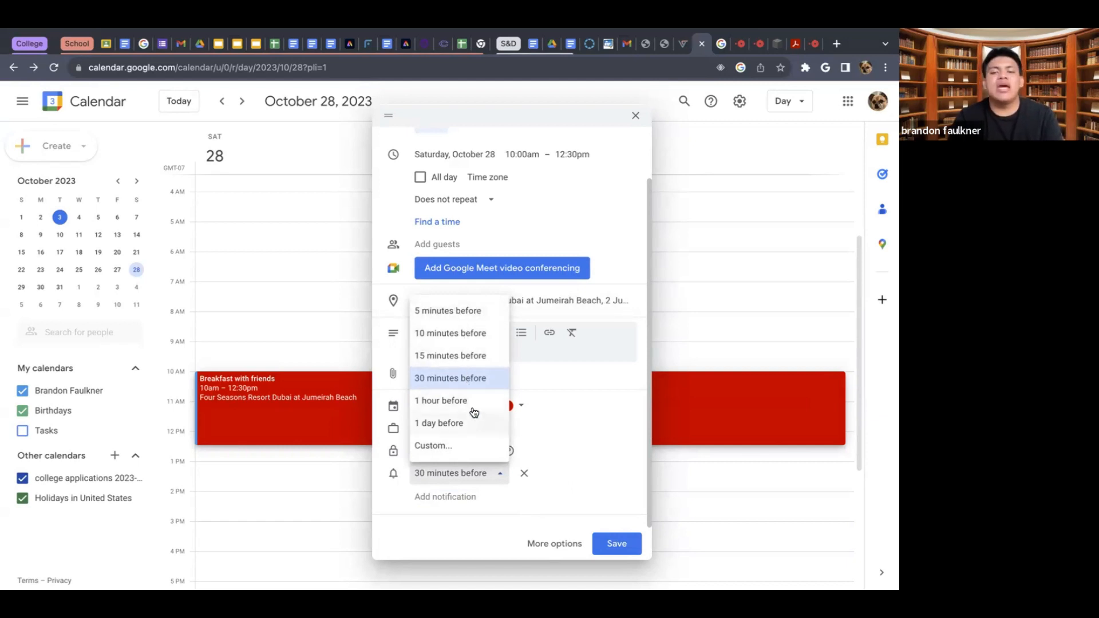
pyautogui.click(474, 445)
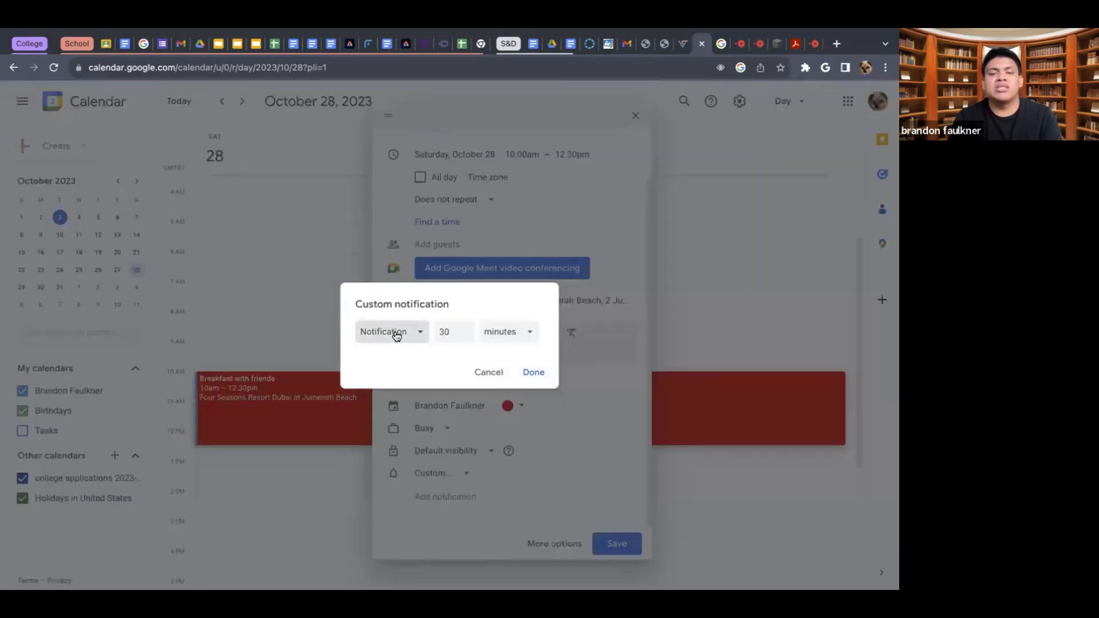
pyautogui.click(394, 332)
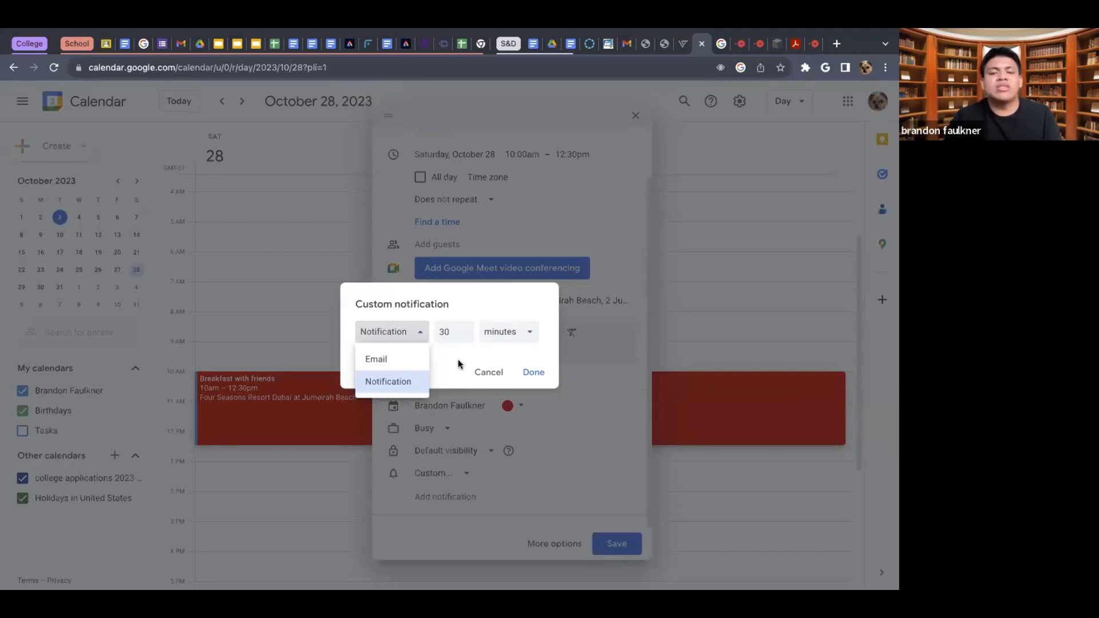
pyautogui.click(460, 336)
pyautogui.click(465, 330)
pyautogui.click(465, 331)
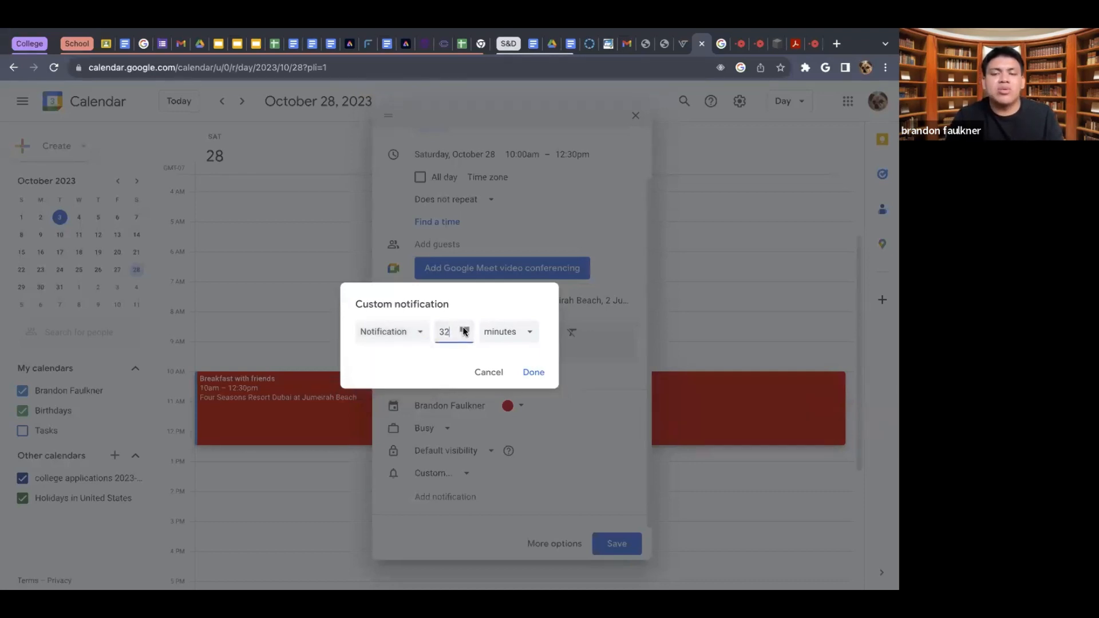
pyautogui.click(465, 331)
pyautogui.click(464, 330)
pyautogui.click(464, 331)
pyautogui.click(465, 330)
pyautogui.click(465, 330)
pyautogui.click(504, 340)
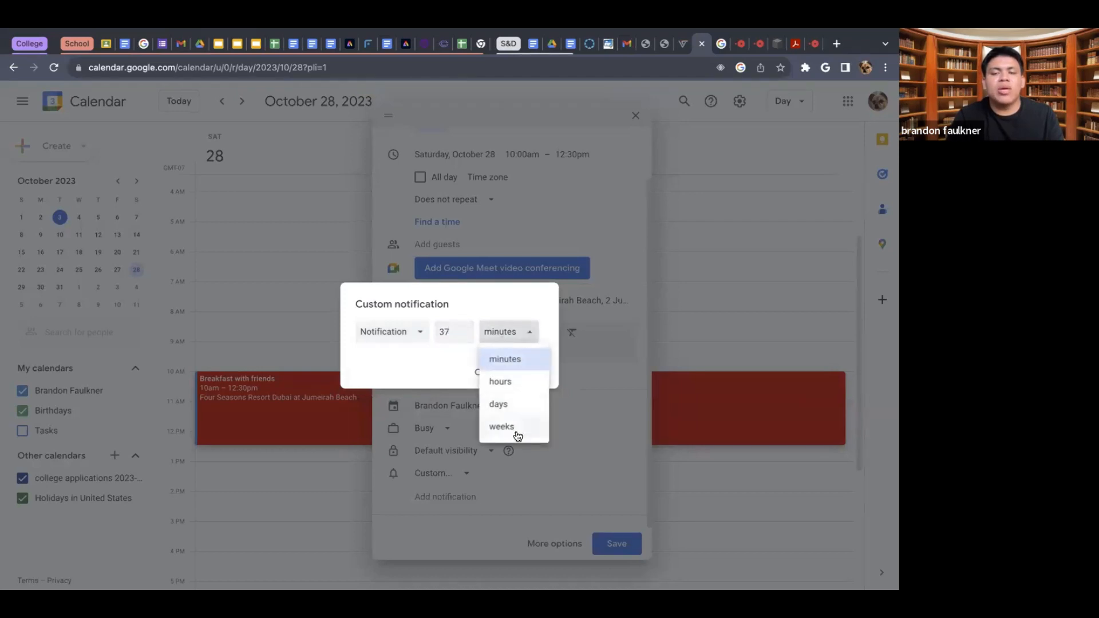
pyautogui.click(522, 426)
pyautogui.click(518, 338)
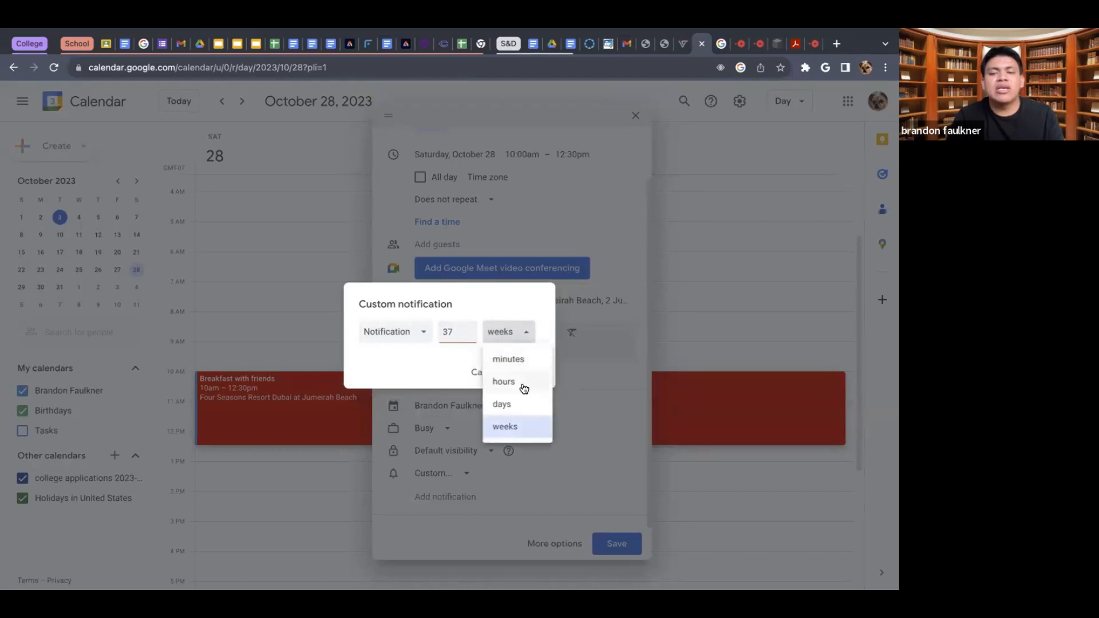
pyautogui.click(518, 405)
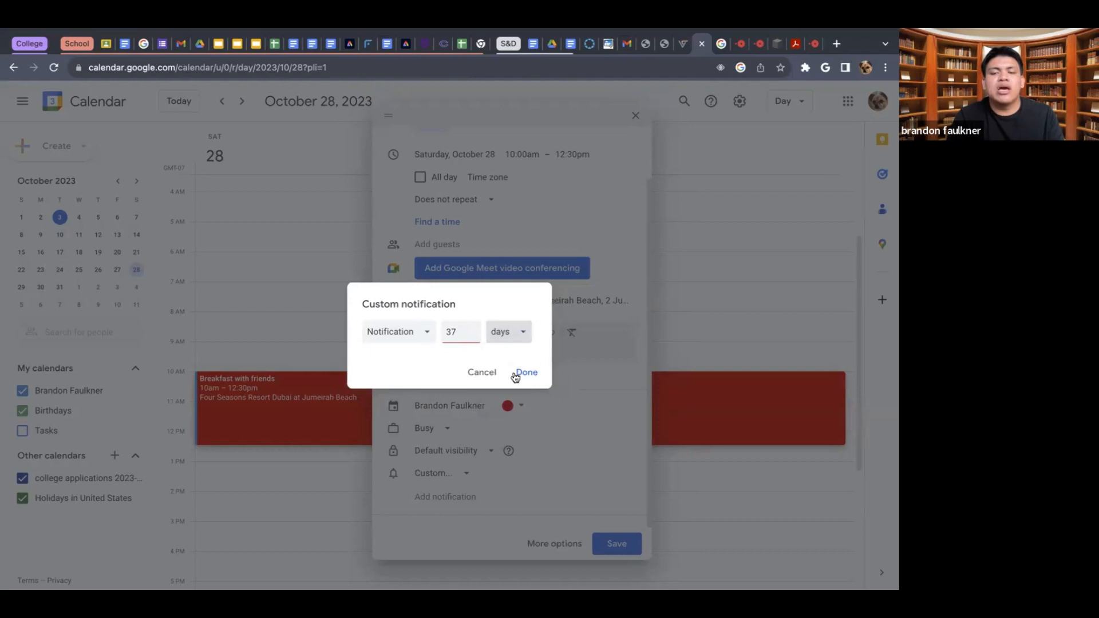
pyautogui.click(482, 372)
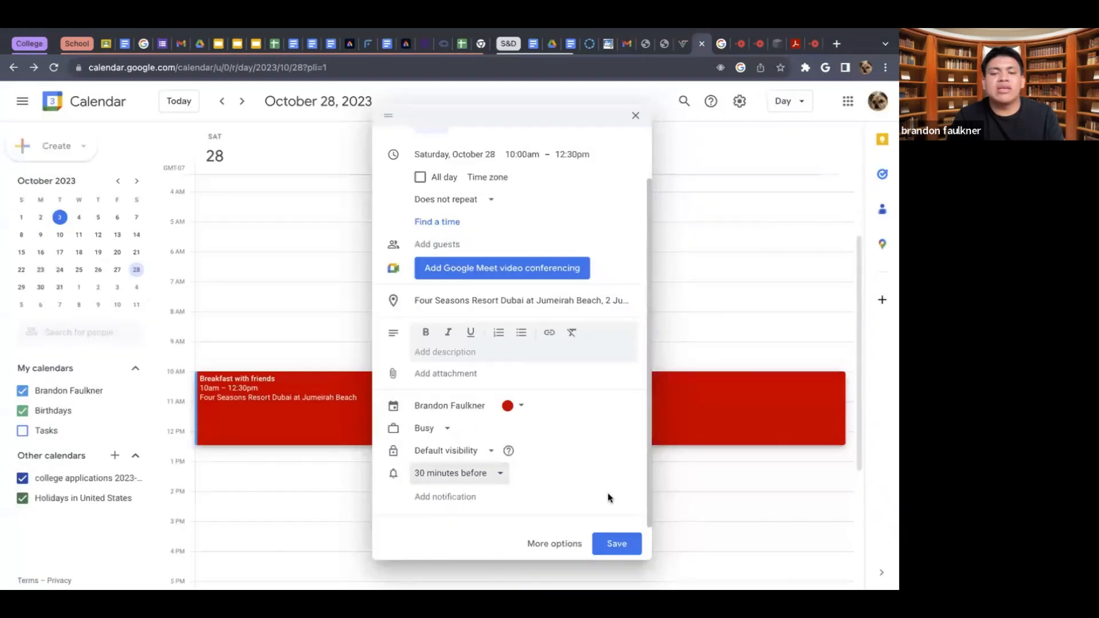
# - Add a second notification to the event, 10 minutes before it starts
pyautogui.click(463, 502)
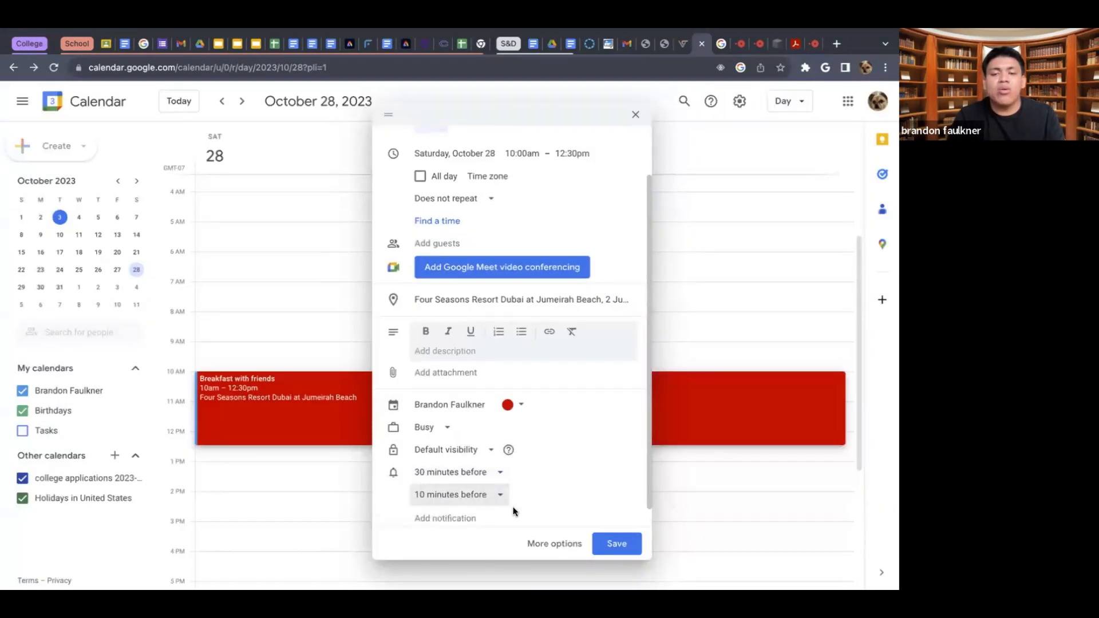
pyautogui.scroll(-1, 510, 501)
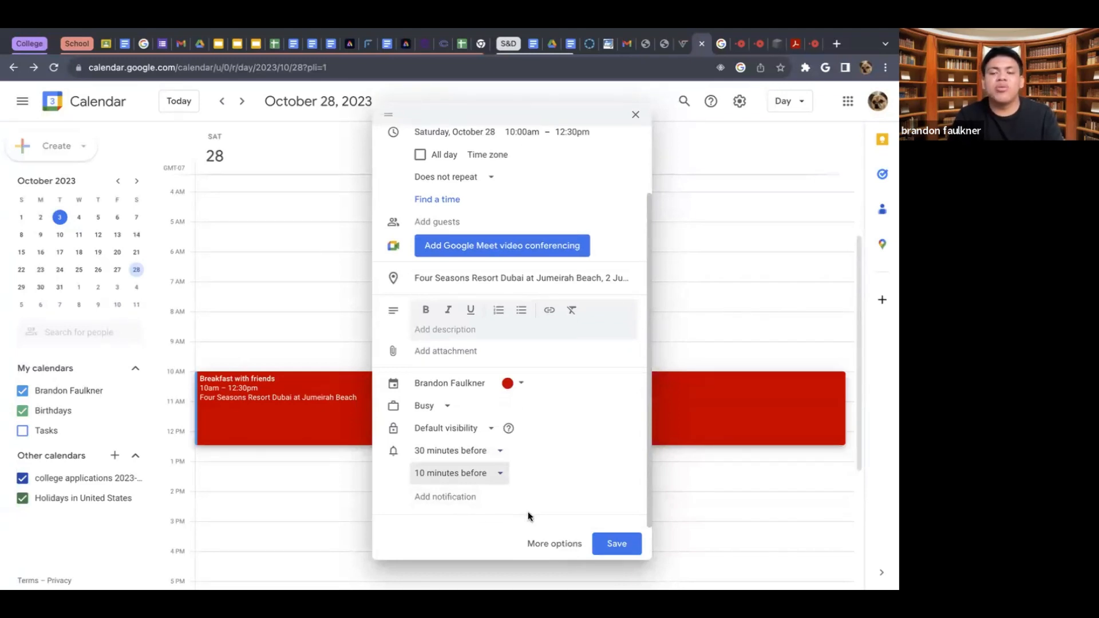
# - Open the event's full editing page and examine its details, guest permissions and the Find a time schedule
pyautogui.click(569, 553)
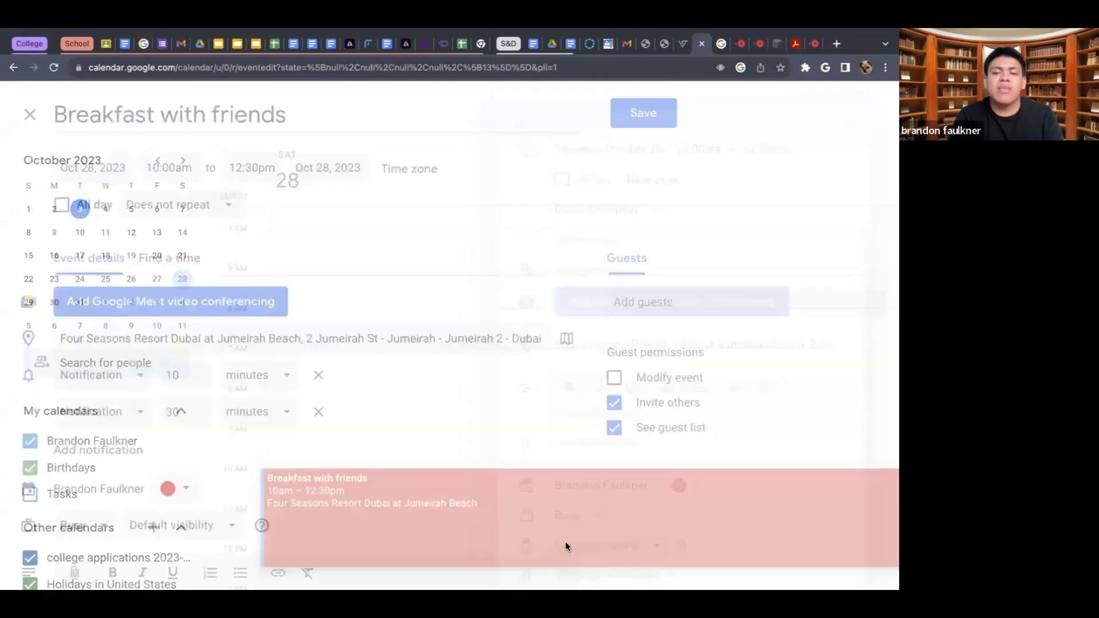
pyautogui.scroll(-5, 463, 394)
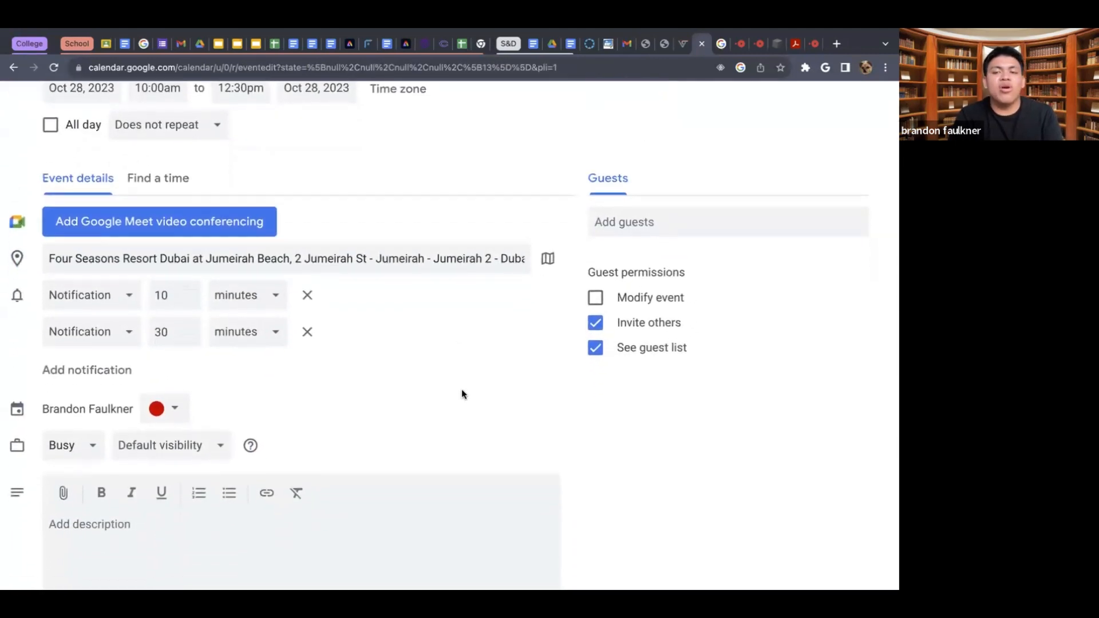
pyautogui.scroll(4, 462, 394)
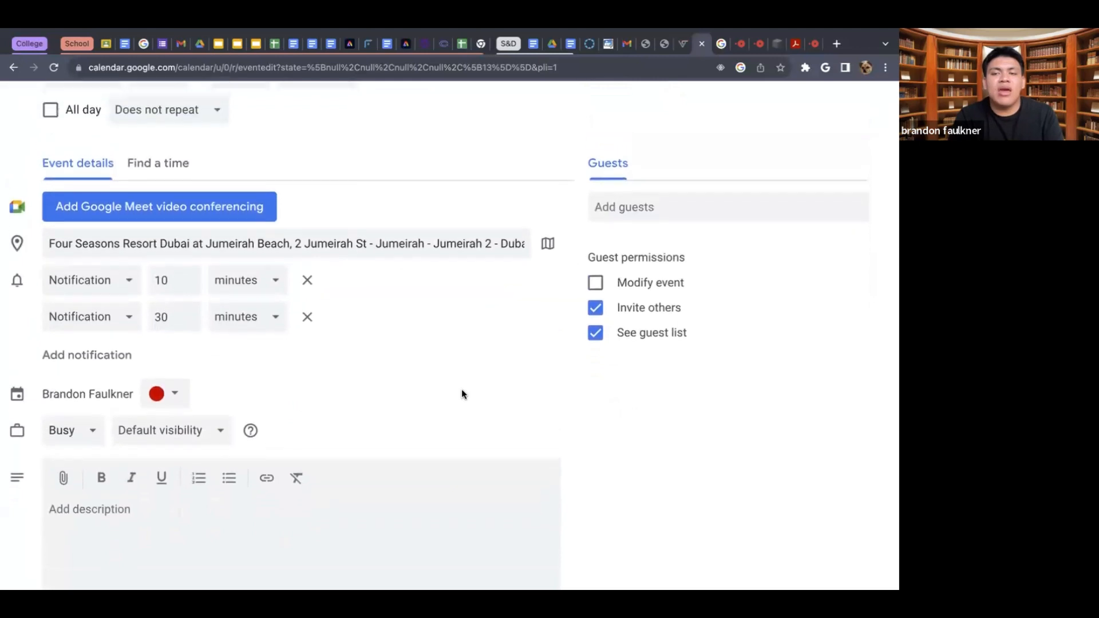
pyautogui.click(136, 213)
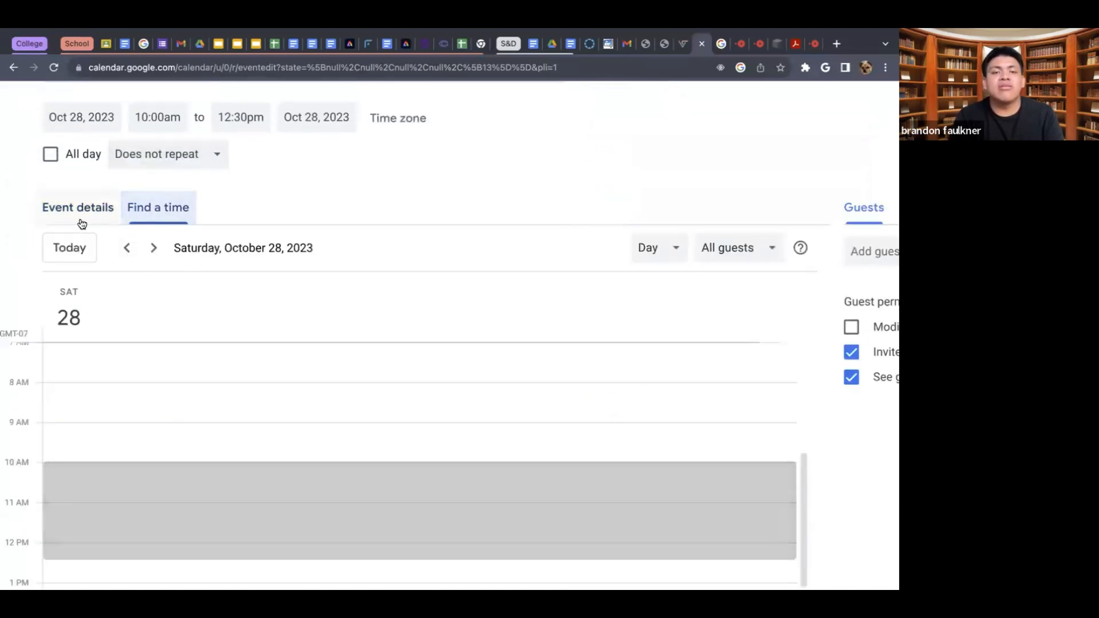
pyautogui.hscroll(5, 528, 302)
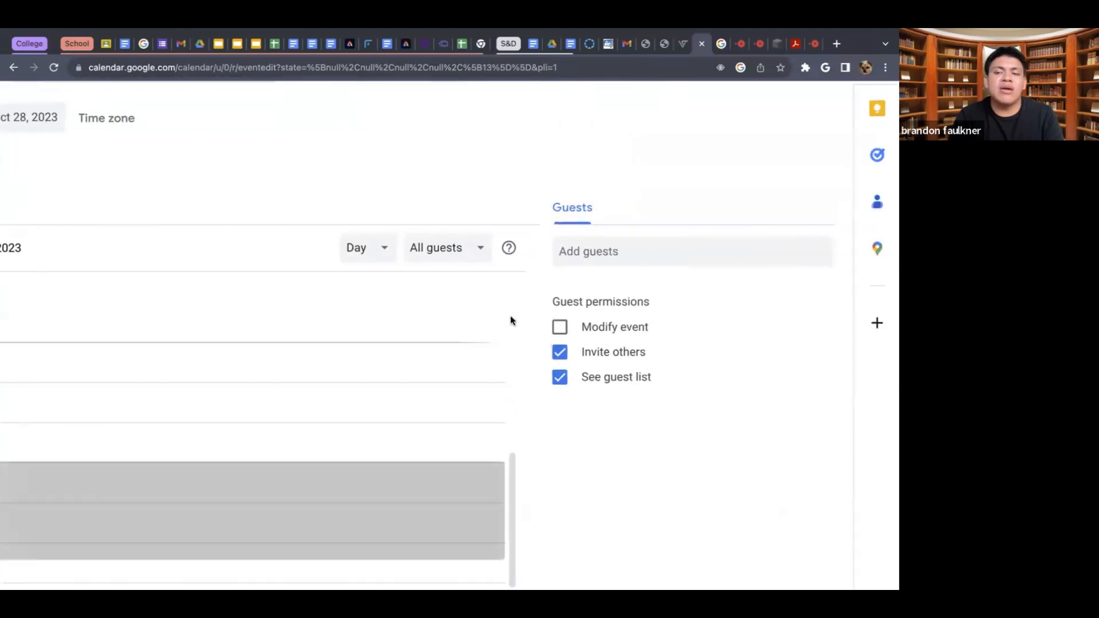
pyautogui.scroll(-5, 473, 382)
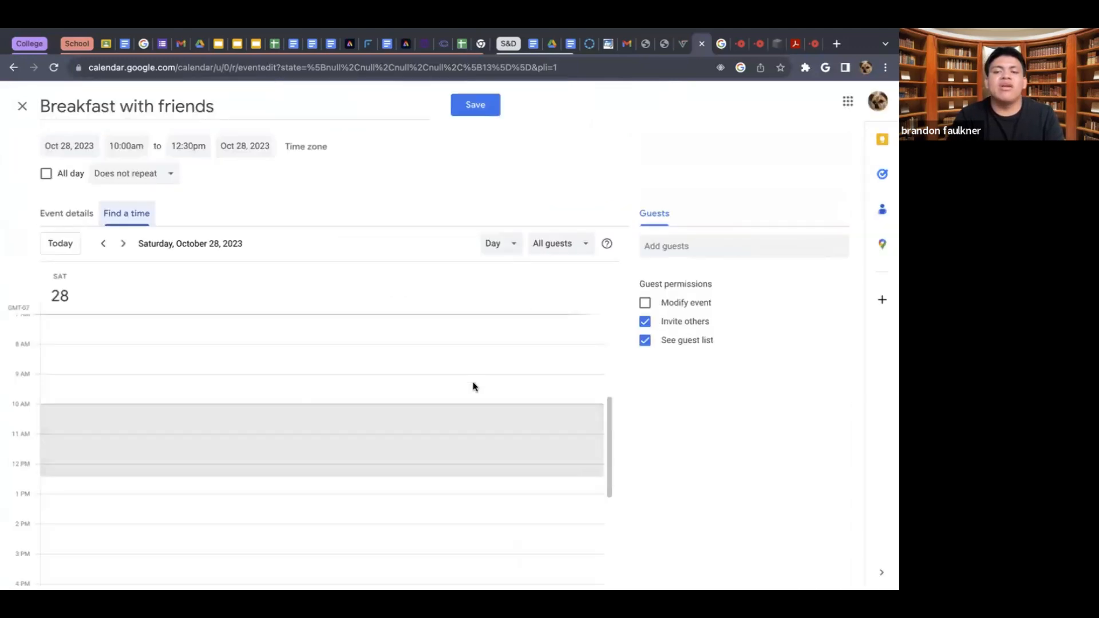
pyautogui.scroll(4, 473, 382)
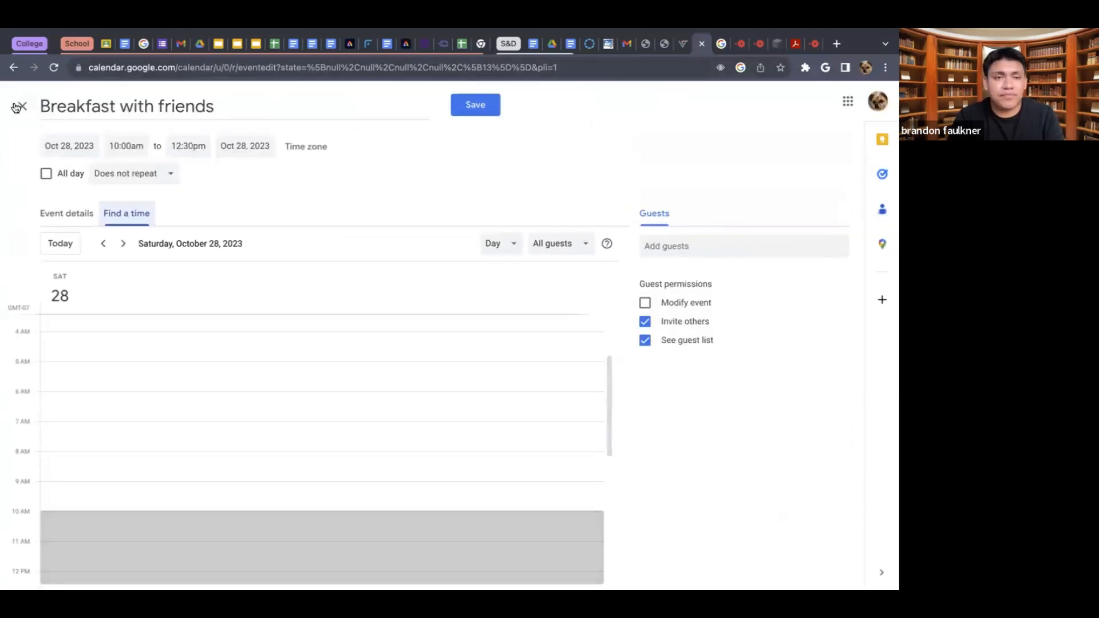
# - Save the "Breakfast with friends" event to the calendar
pyautogui.click(17, 107)
pyautogui.click(477, 362)
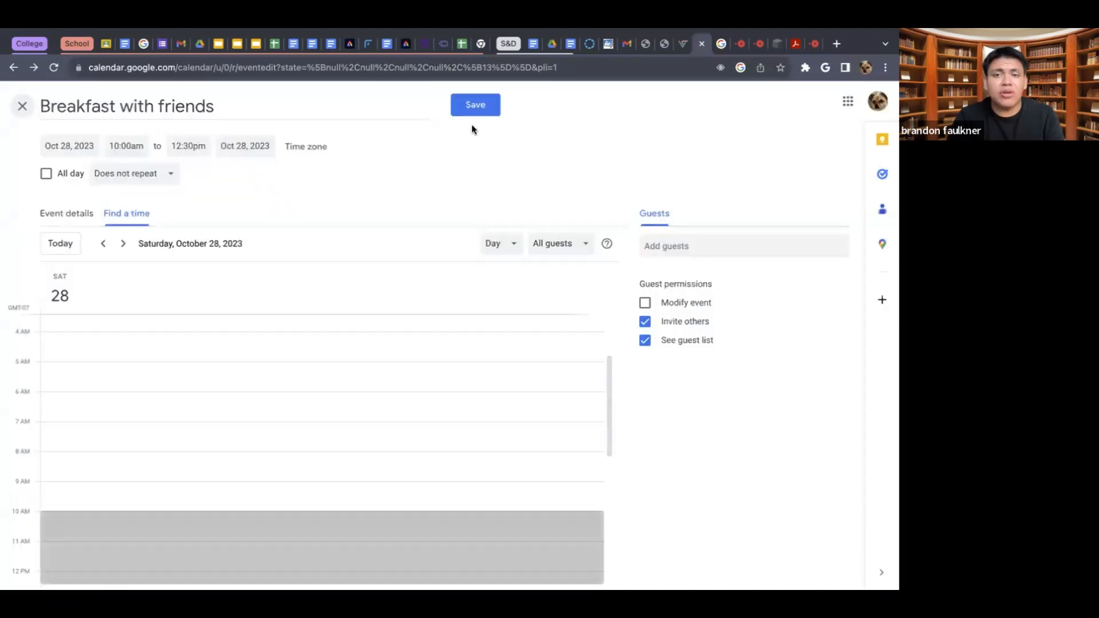
pyautogui.click(475, 105)
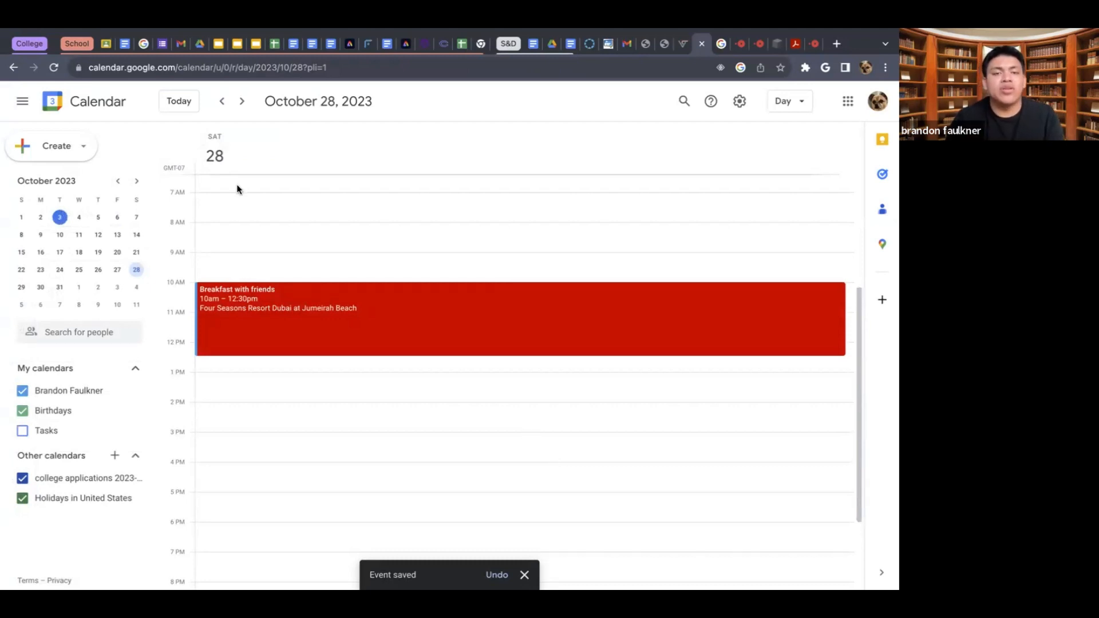
# - Browse the daily schedules from October 3 to October 9, 2023, one day at a time
pyautogui.click(60, 217)
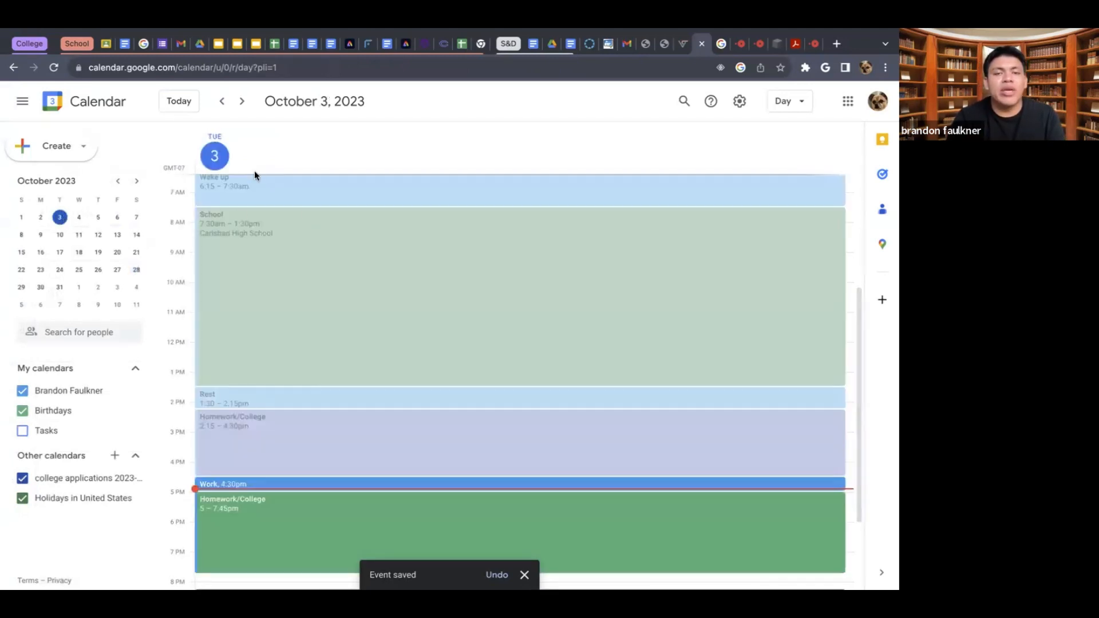
pyautogui.click(241, 103)
pyautogui.click(242, 103)
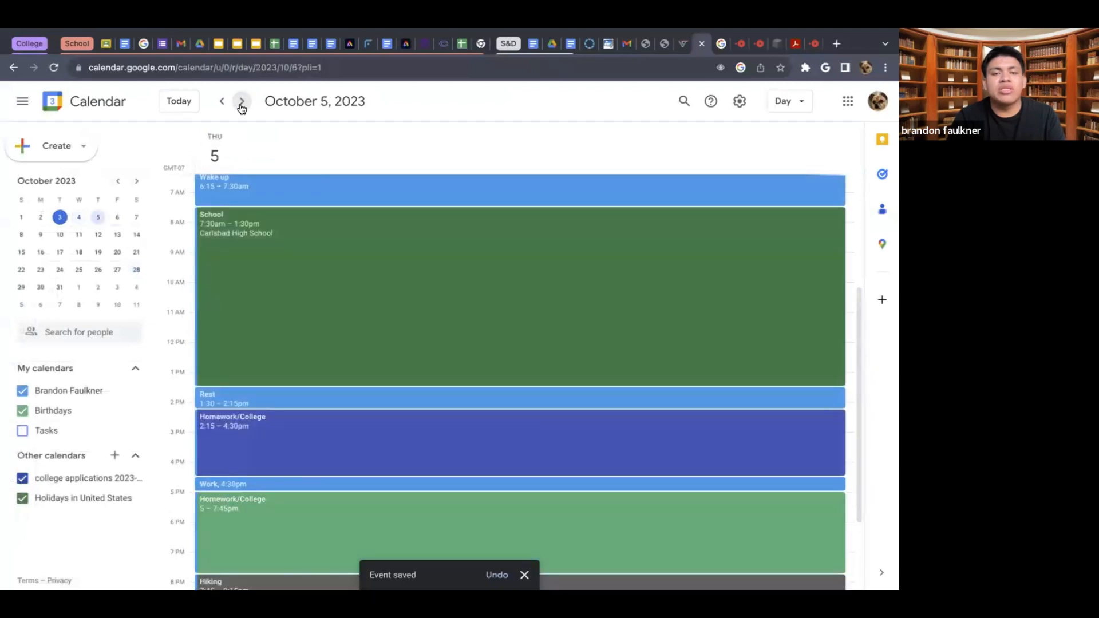
pyautogui.click(241, 103)
pyautogui.click(241, 103)
pyautogui.click(241, 103)
pyautogui.click(242, 103)
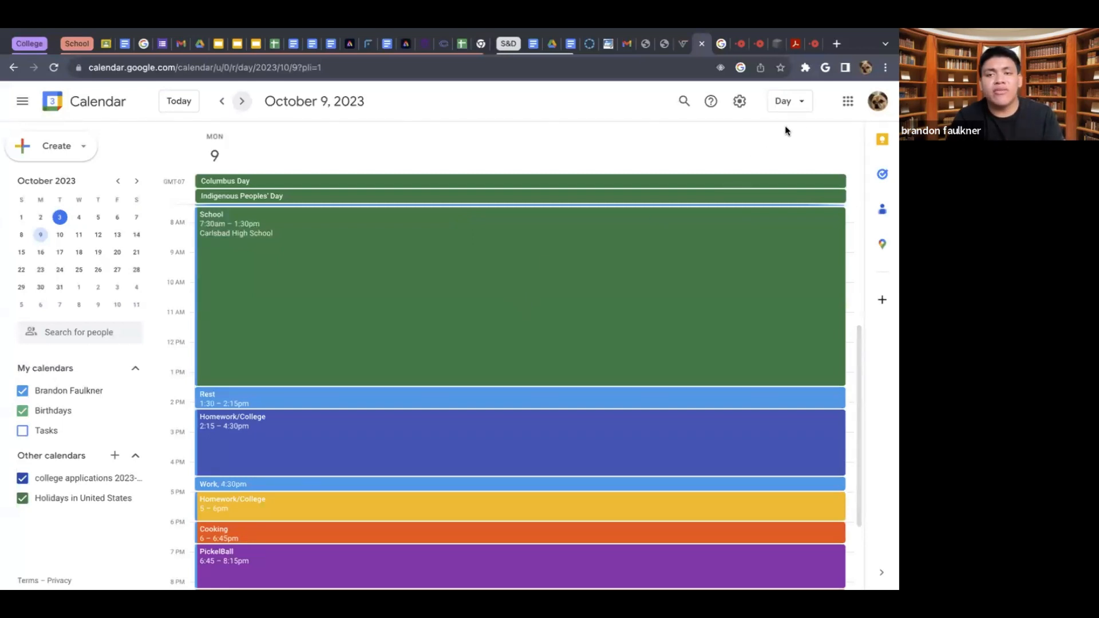
# - Switch the calendar to the Week view and look through the week's events down to the late evening
pyautogui.click(800, 105)
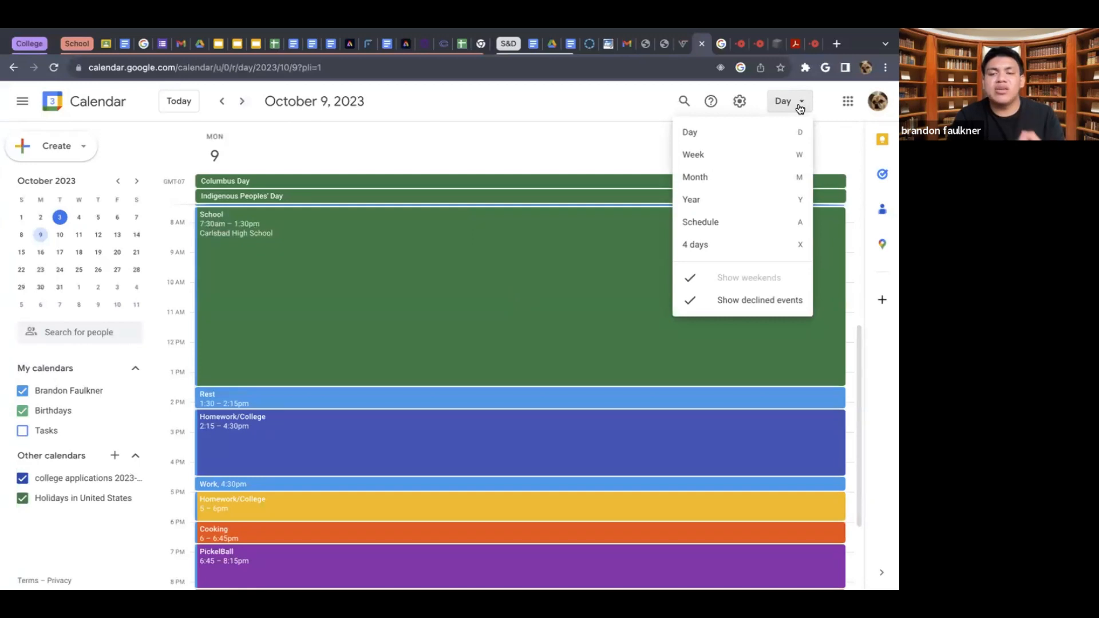
pyautogui.click(723, 154)
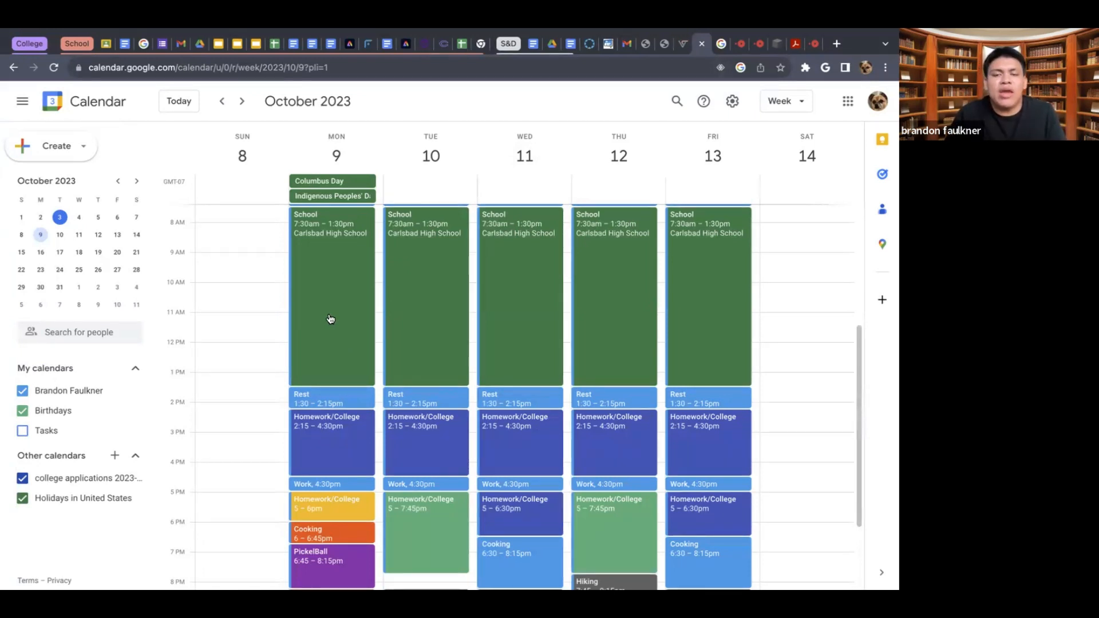
pyautogui.scroll(-3, 330, 319)
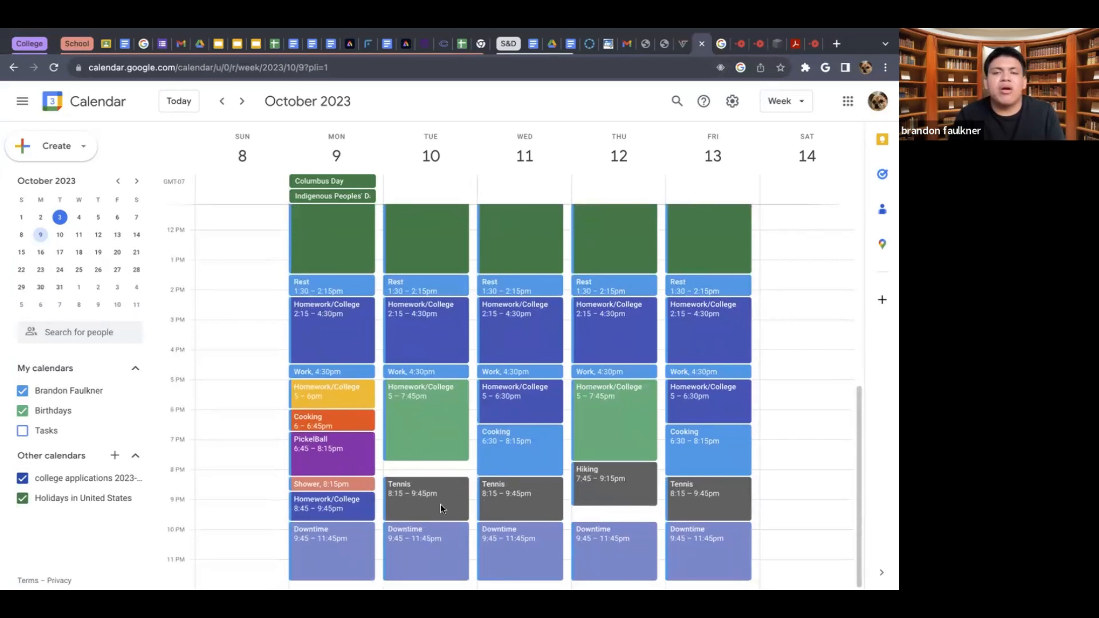
# - Switch the calendar to the Month view and browse ahead from October 2023 to January 2024
pyautogui.click(780, 102)
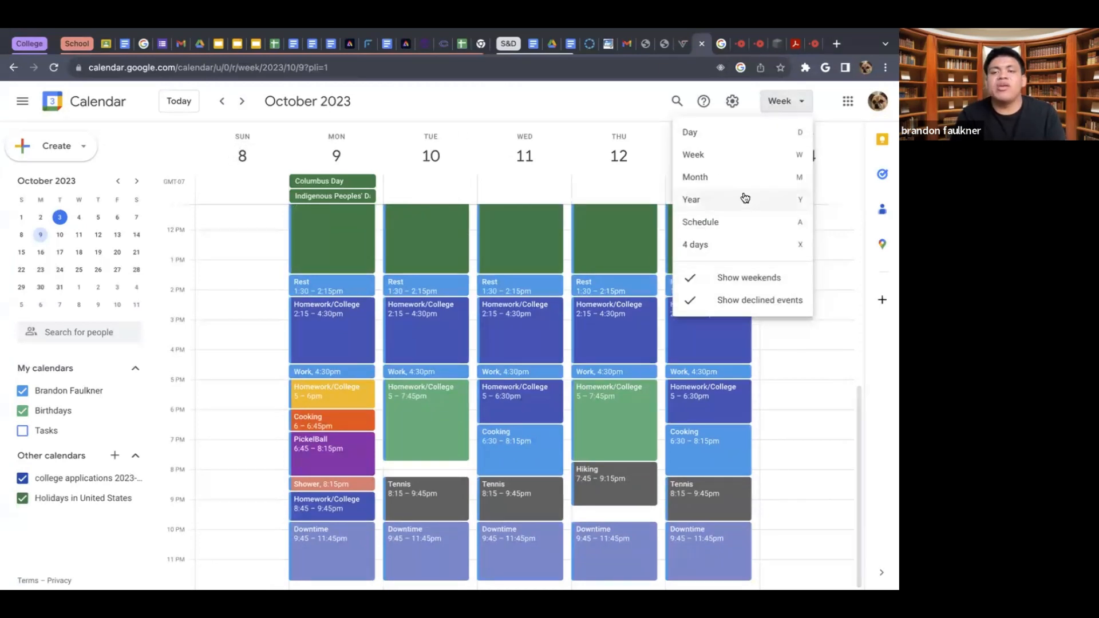
pyautogui.click(729, 178)
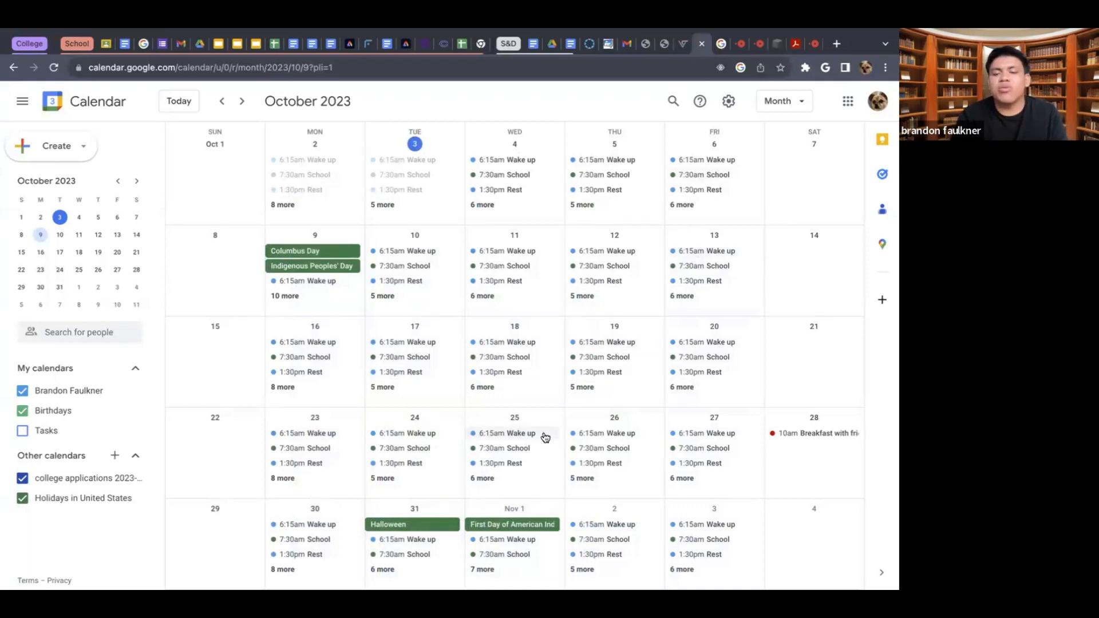
pyautogui.scroll(-3, 546, 438)
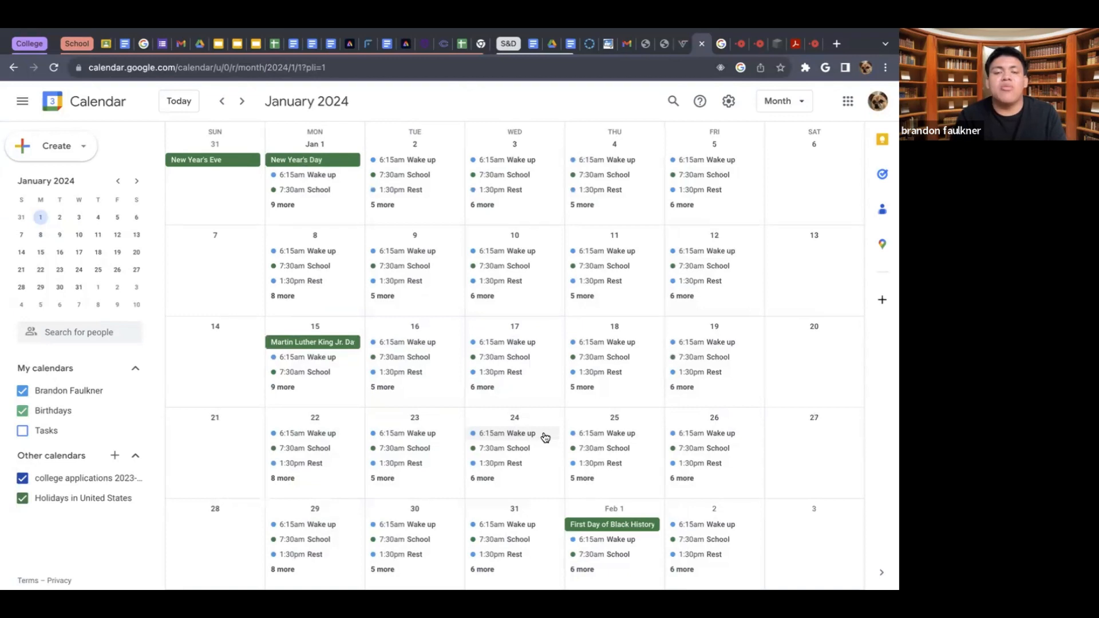
# - Switch the calendar to the Year view and look over all the months of 2024
pyautogui.click(769, 104)
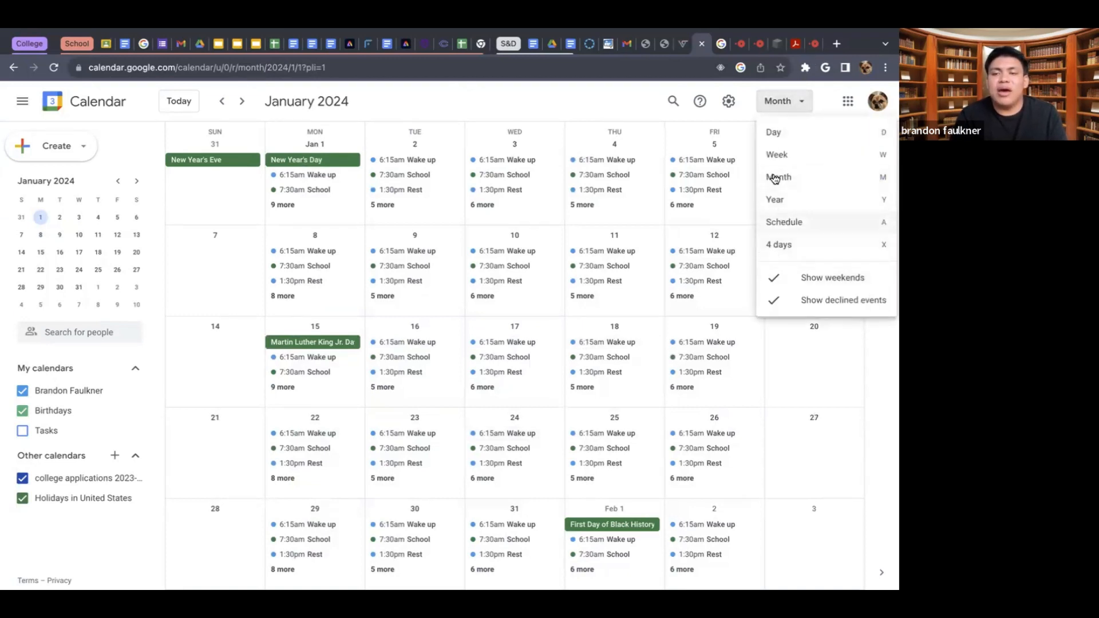
pyautogui.click(782, 207)
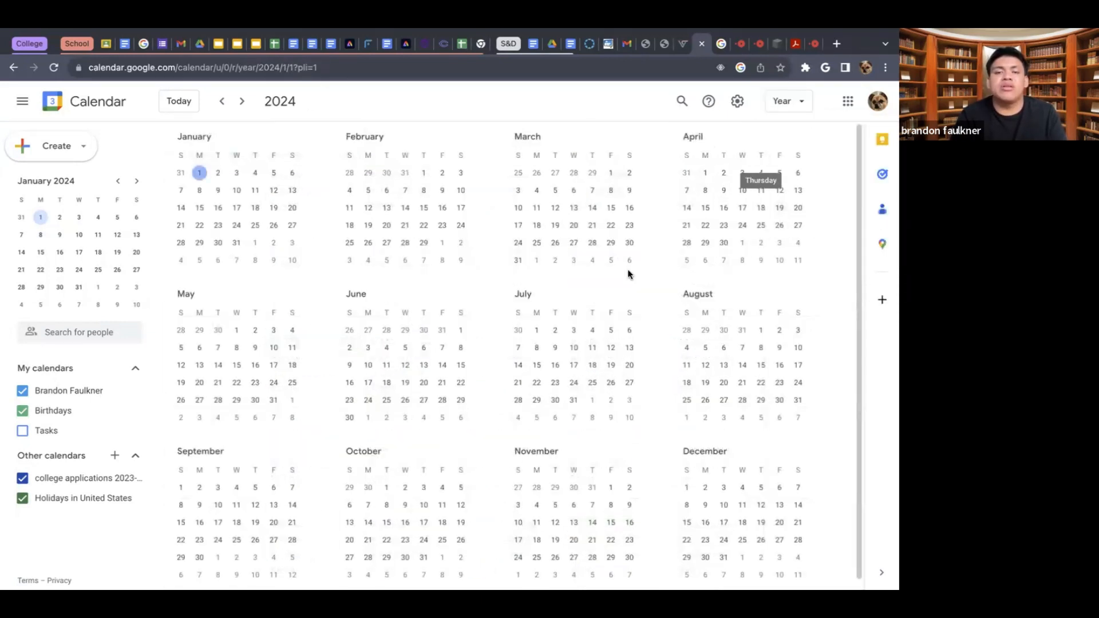
pyautogui.scroll(-1, 628, 274)
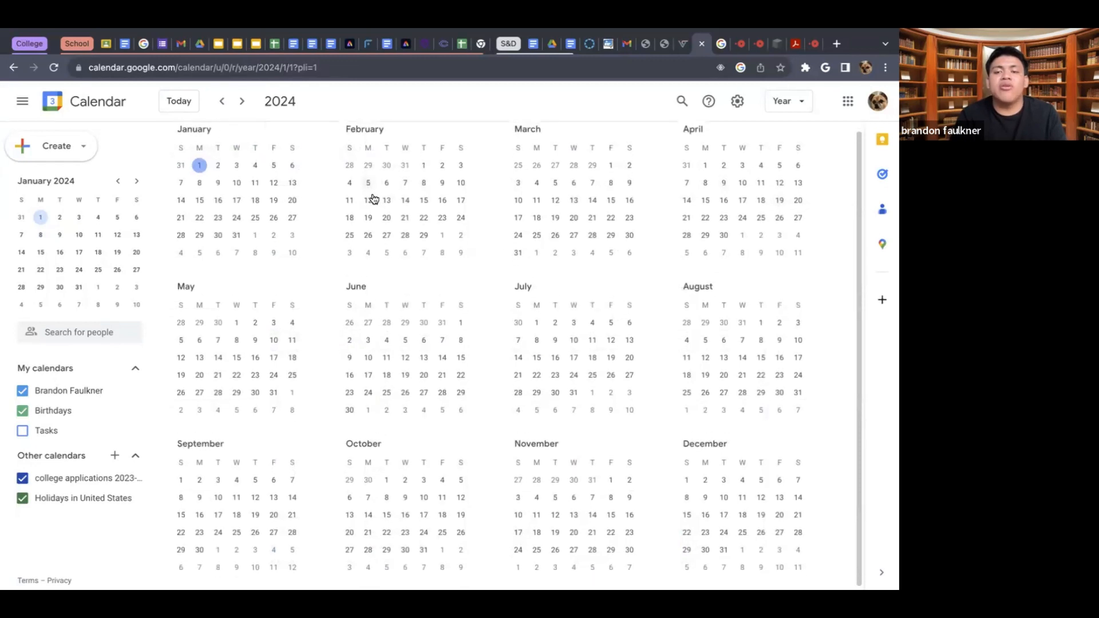
pyautogui.scroll(1, 374, 198)
pyautogui.scroll(-1, 374, 198)
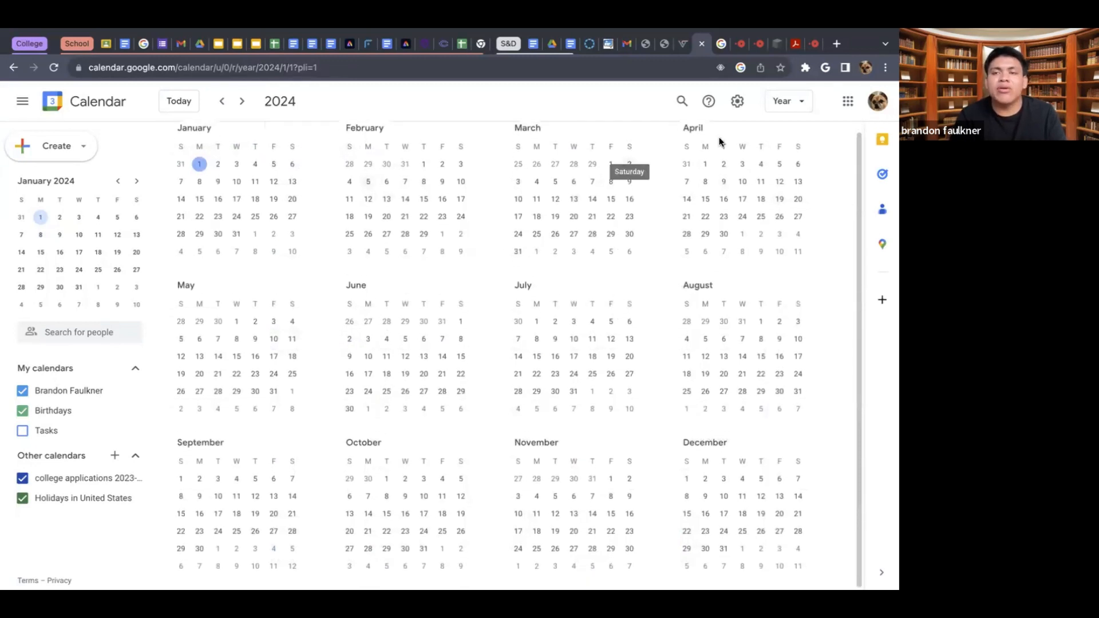
# - Switch the calendar to the Schedule view and go back from January 2024 to December 11, 2023
pyautogui.click(788, 105)
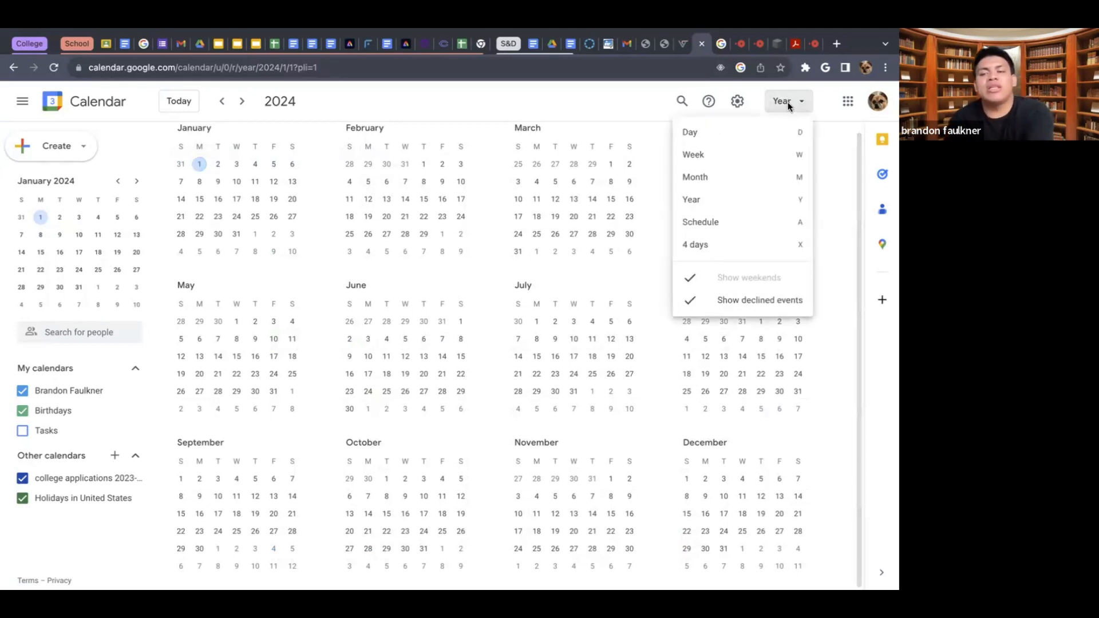
pyautogui.click(707, 224)
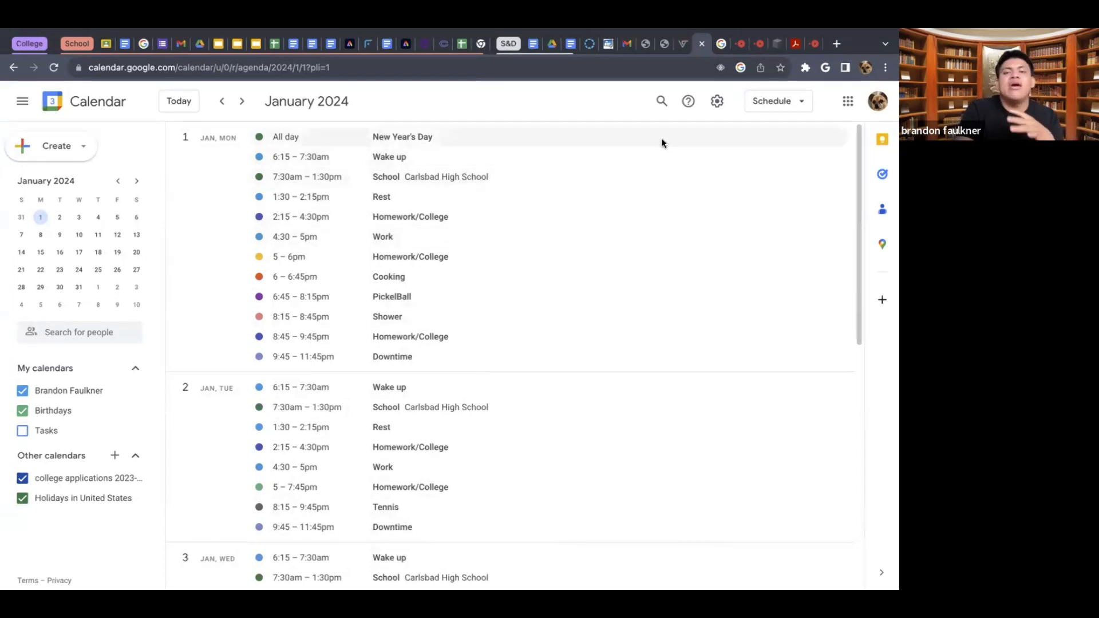
pyautogui.click(225, 103)
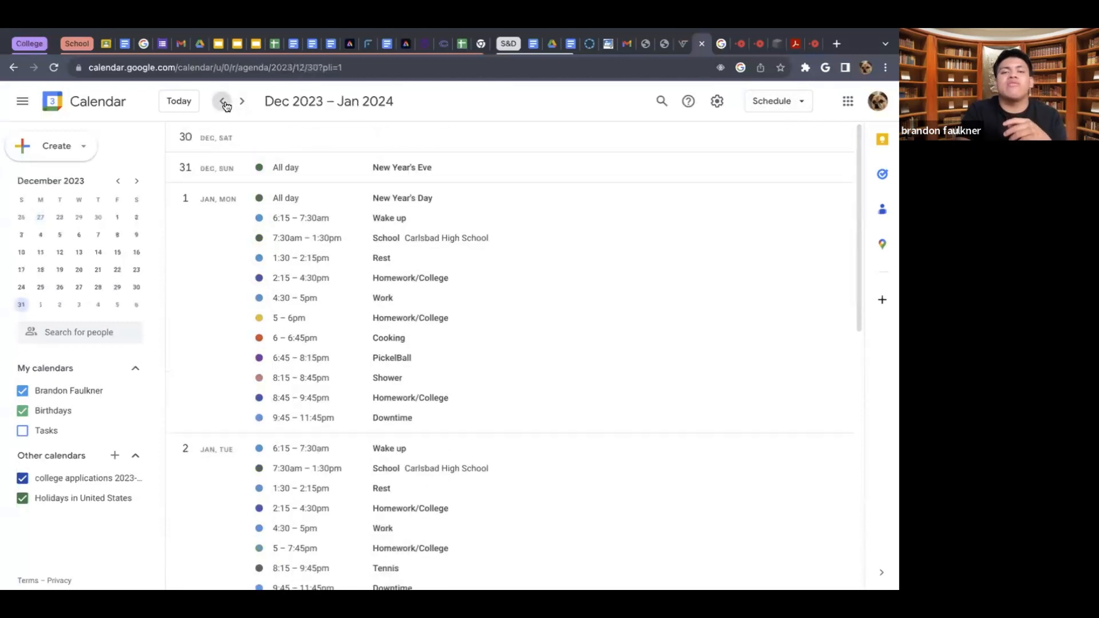
pyautogui.click(225, 103)
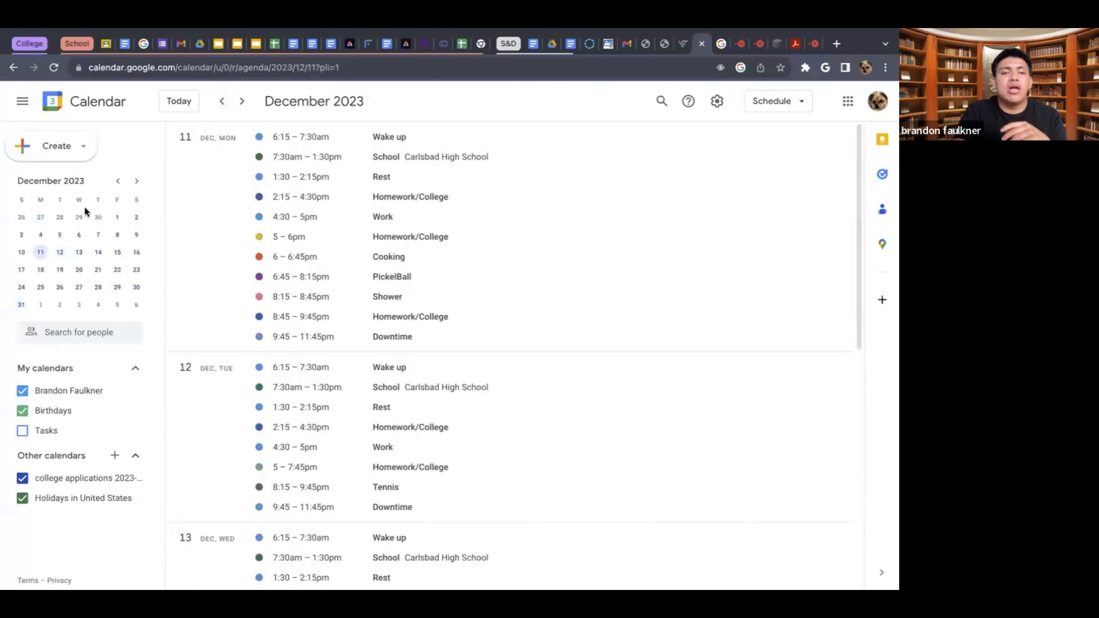
# - Bring the mini calendar back to October 2023 and show the schedule starting from October 3
pyautogui.click(116, 182)
pyautogui.click(117, 182)
pyautogui.click(117, 182)
pyautogui.click(117, 182)
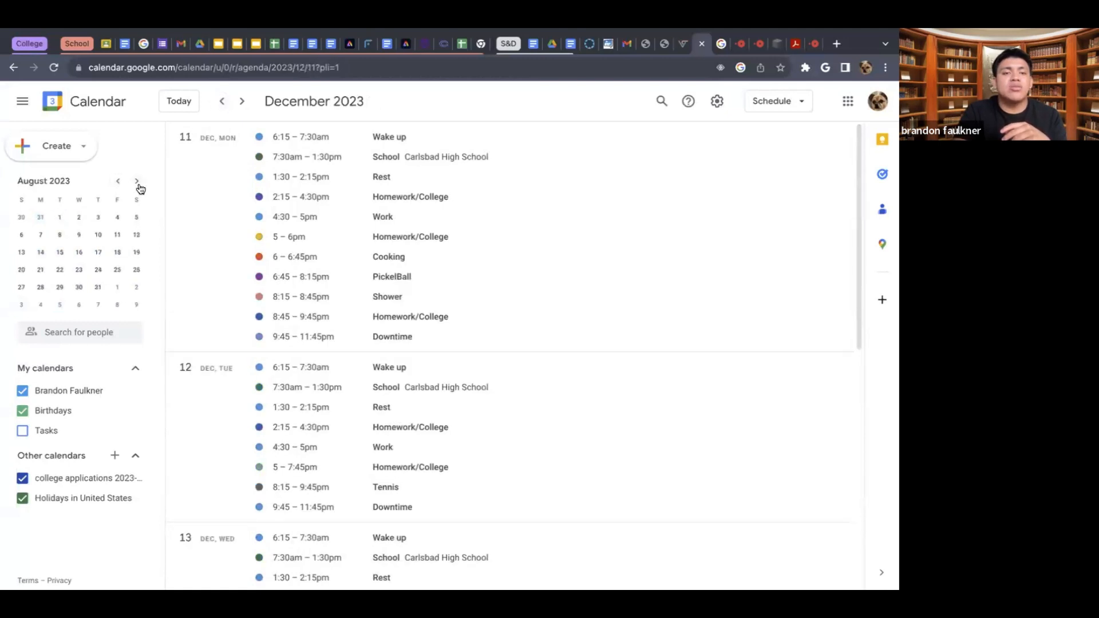
pyautogui.click(137, 182)
pyautogui.click(136, 182)
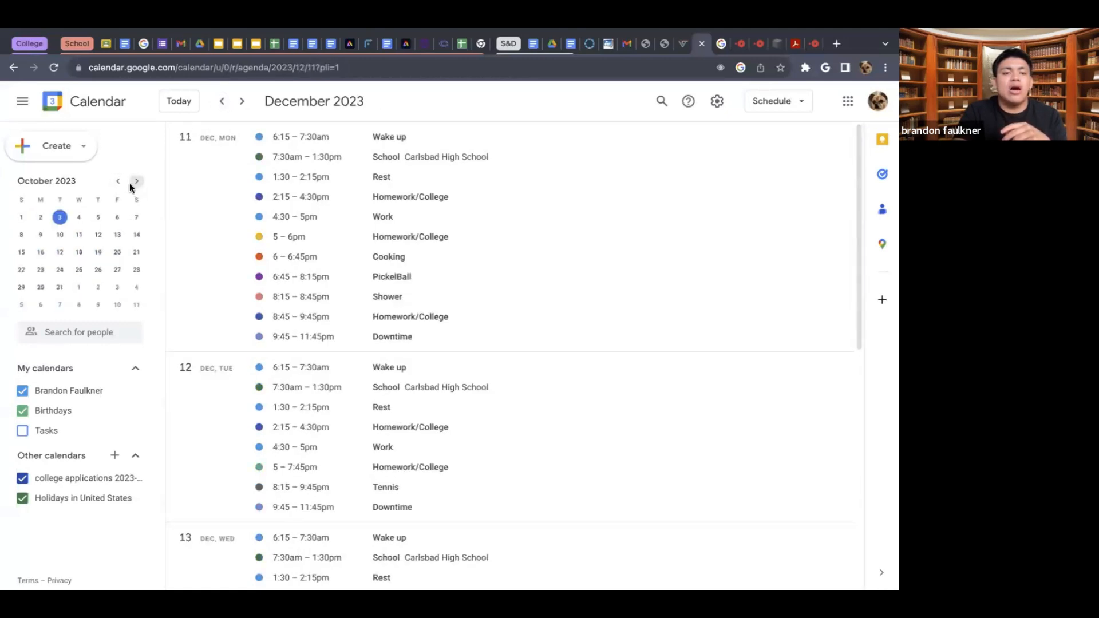
pyautogui.click(78, 219)
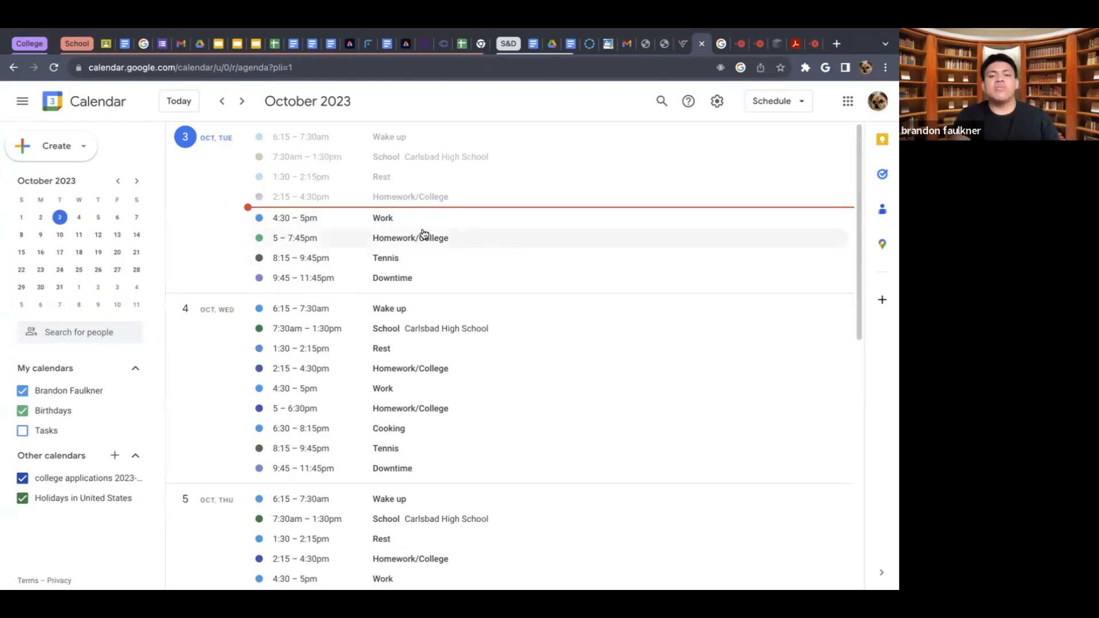
# - Switch the calendar to the 4 days view and review the available view options
pyautogui.click(757, 104)
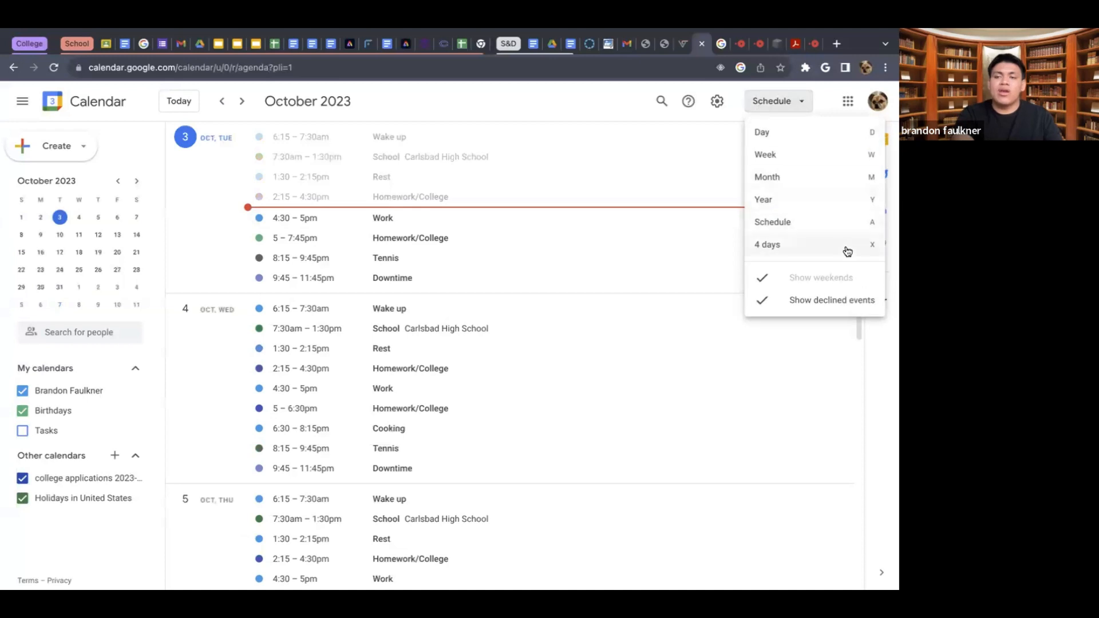
pyautogui.click(816, 246)
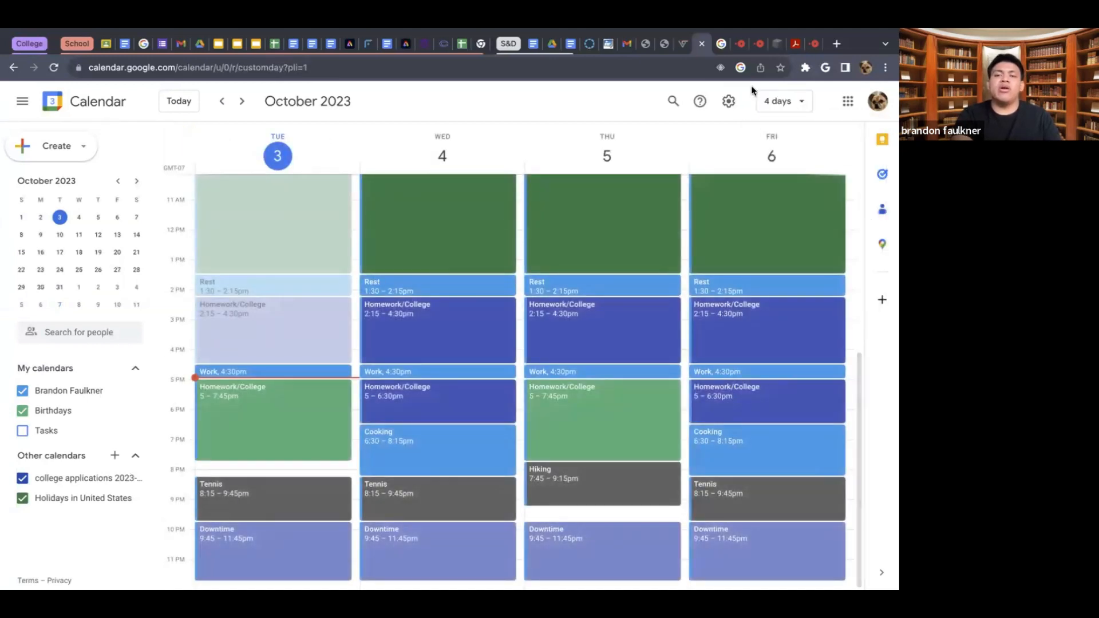
pyautogui.click(780, 104)
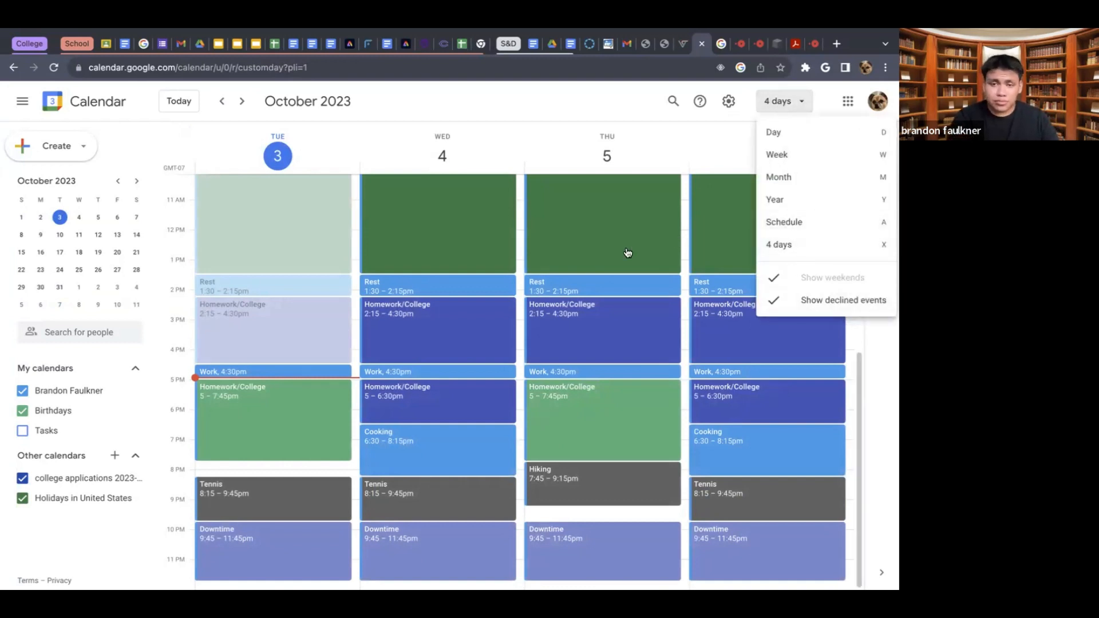
# - Open the 2:15–4:30pm Homework/College event on October 5 for editing, check its notification type options, and close it without changes
pyautogui.click(575, 333)
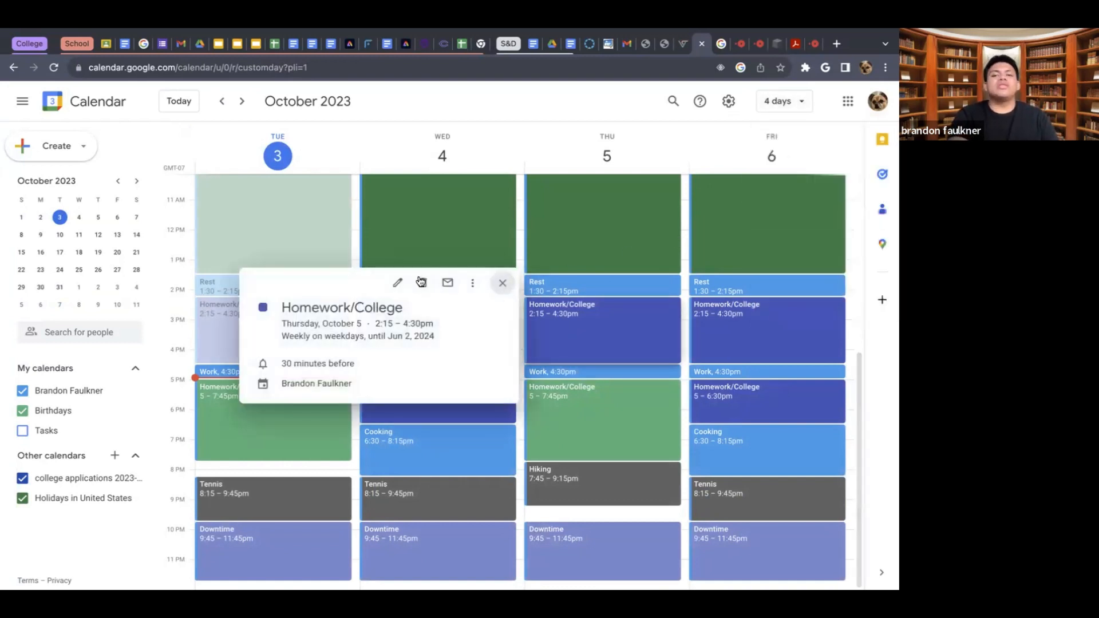
pyautogui.click(398, 283)
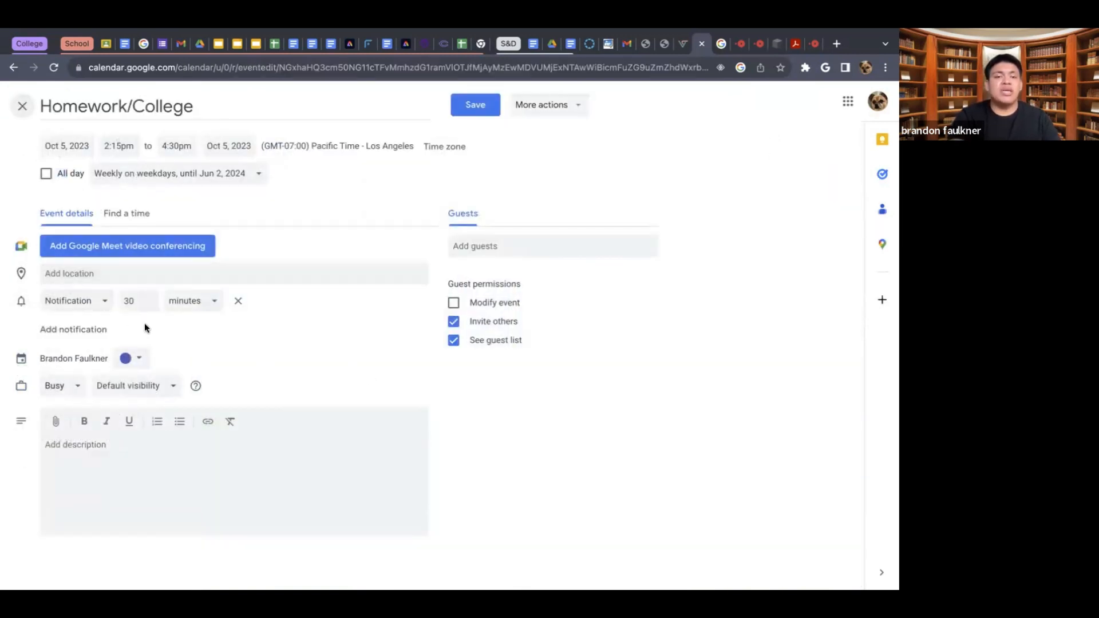
pyautogui.click(88, 306)
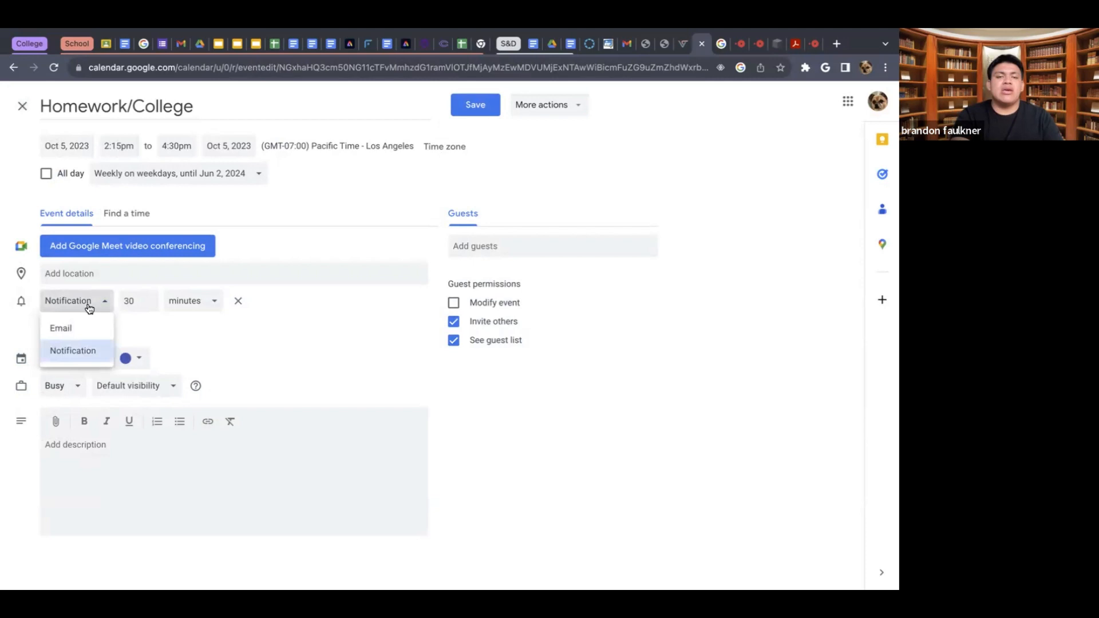
pyautogui.click(205, 338)
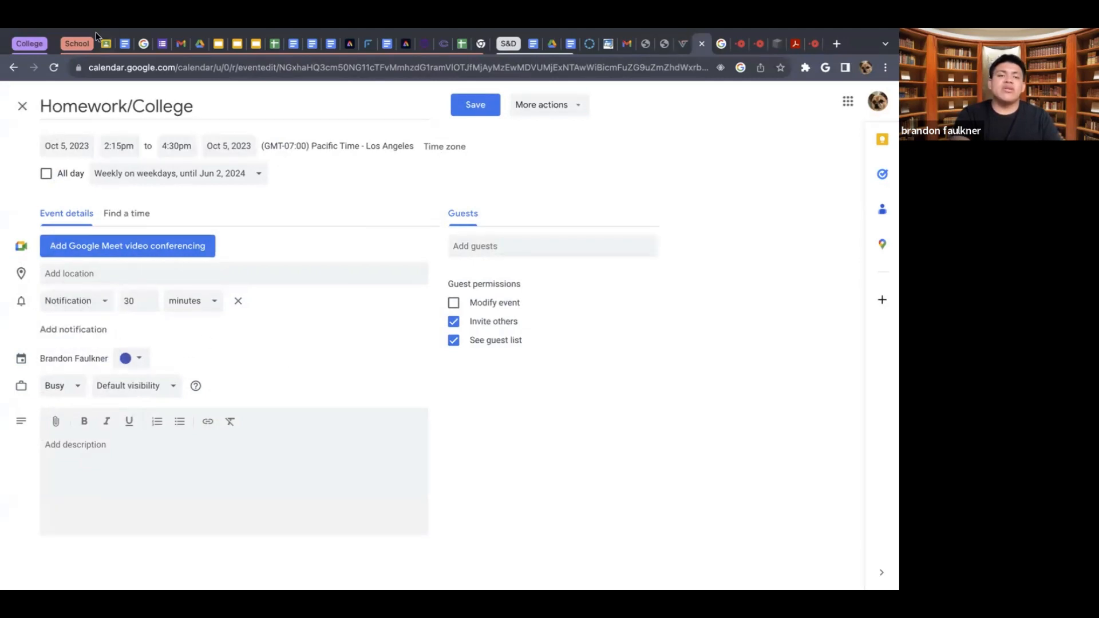
pyautogui.click(21, 108)
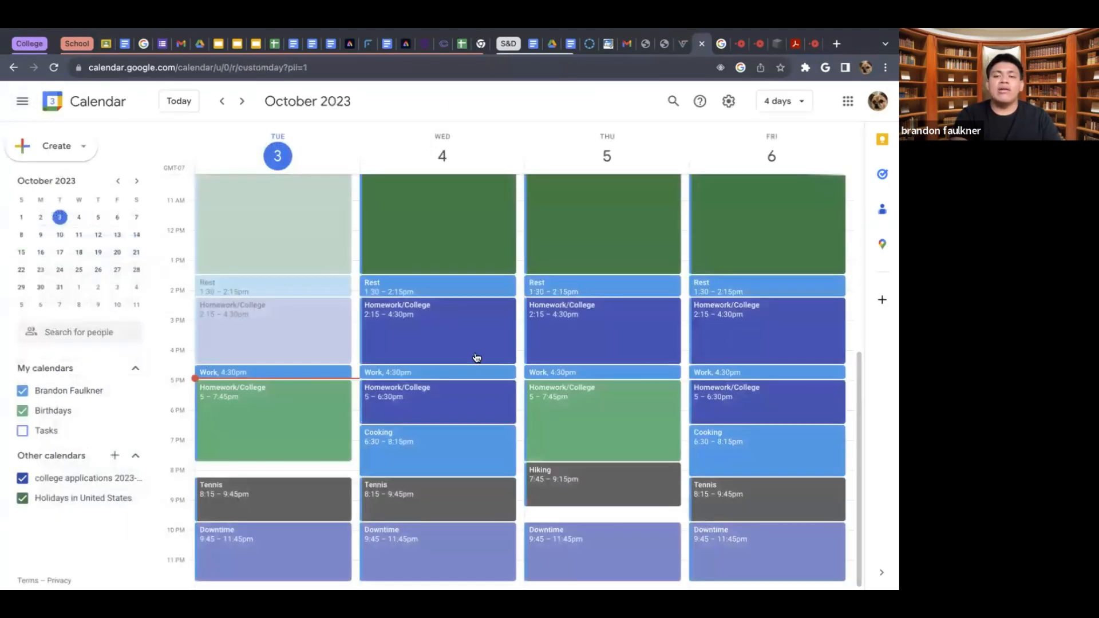
# - Look through the four-day schedule and open the School event on Wednesday, October 4 for editing
pyautogui.scroll(1, 476, 357)
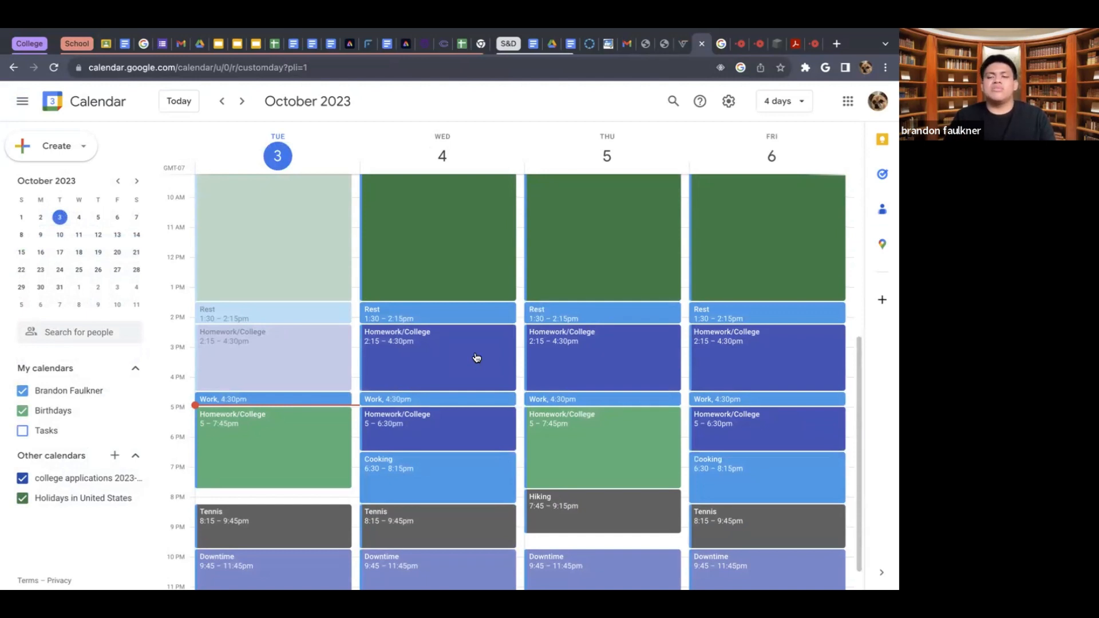
pyautogui.scroll(-1, 476, 358)
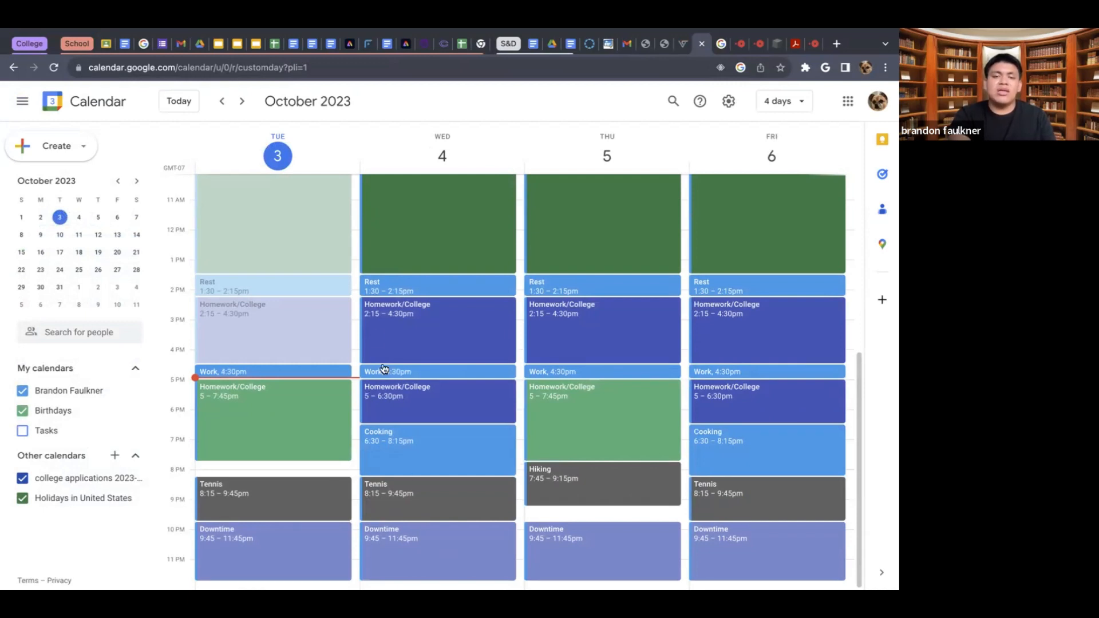
pyautogui.scroll(5, 376, 338)
pyautogui.scroll(-3, 375, 338)
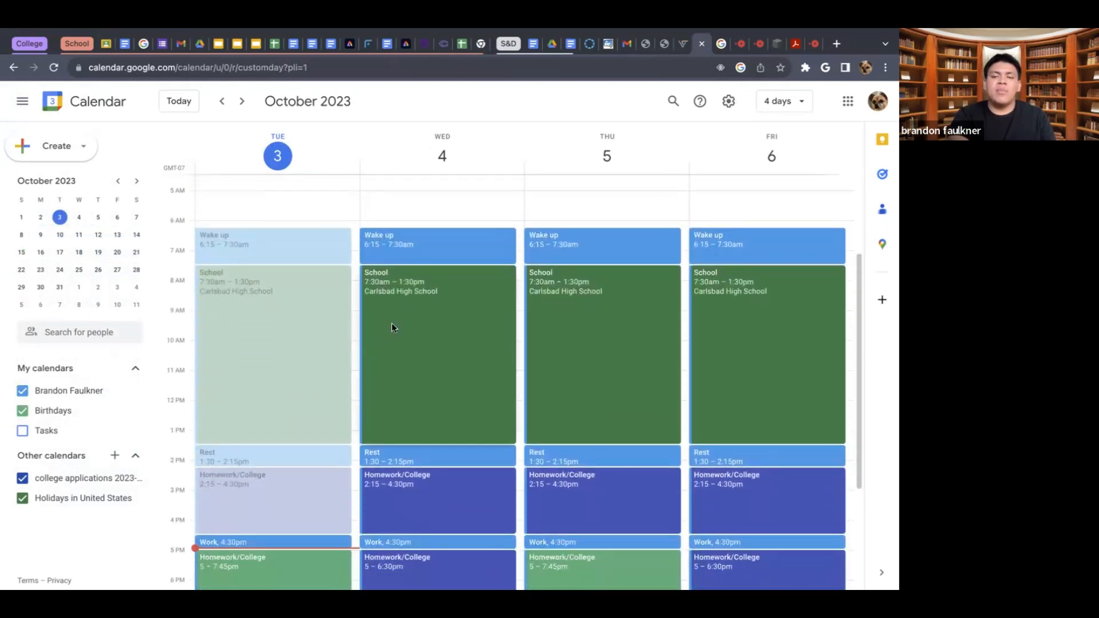
pyautogui.click(392, 327)
pyautogui.click(239, 274)
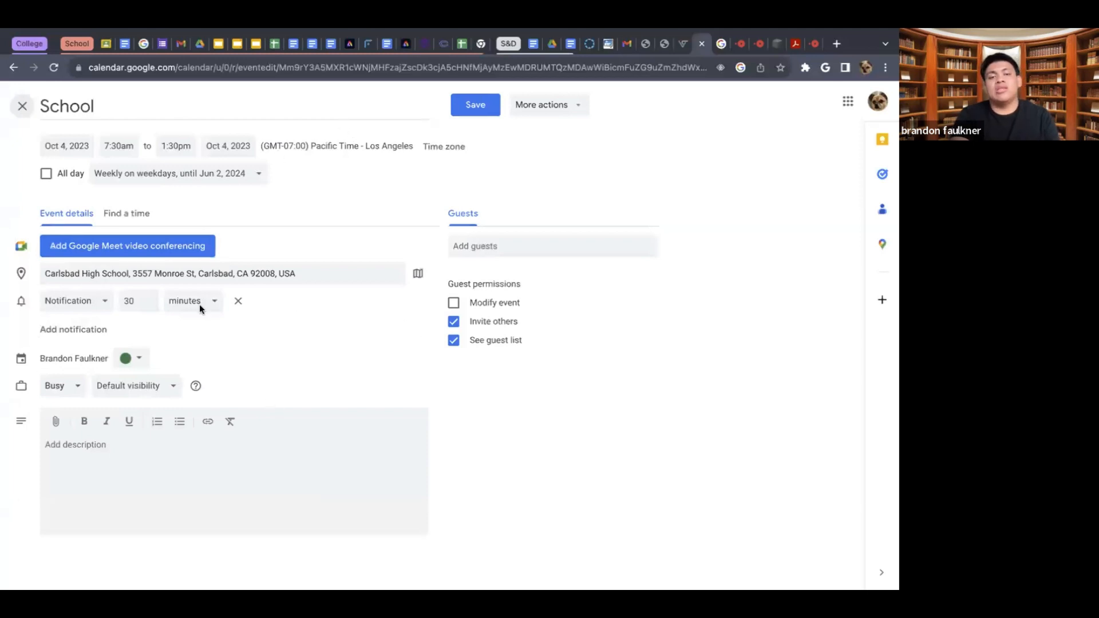
# - Review the School event's repeat options and custom recurrence settings, and close the event with any changes discarded
pyautogui.click(184, 175)
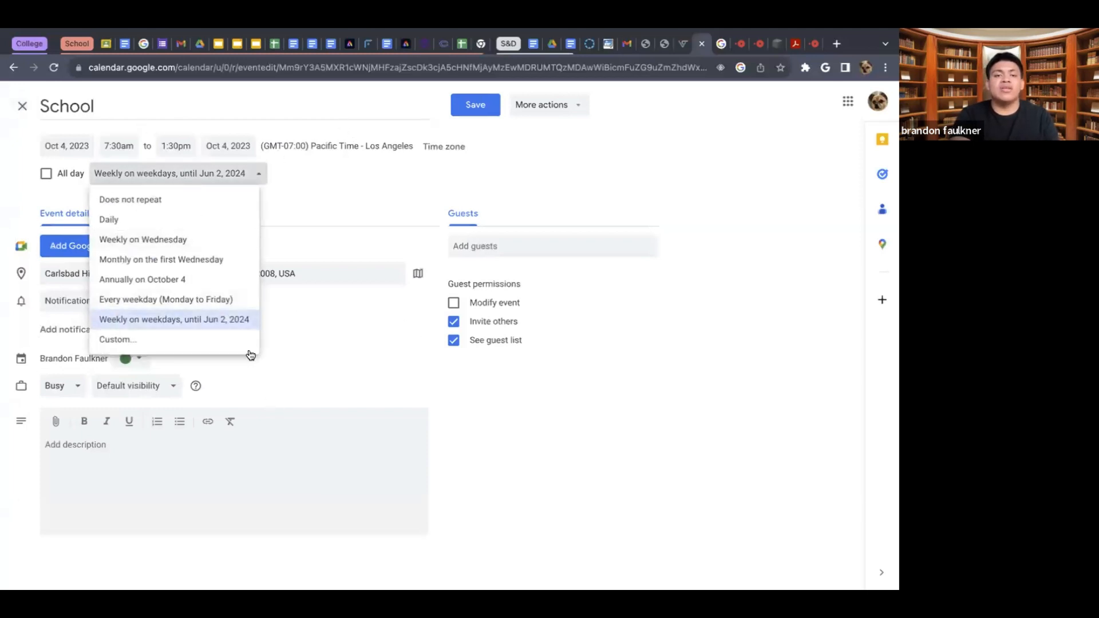
pyautogui.click(218, 341)
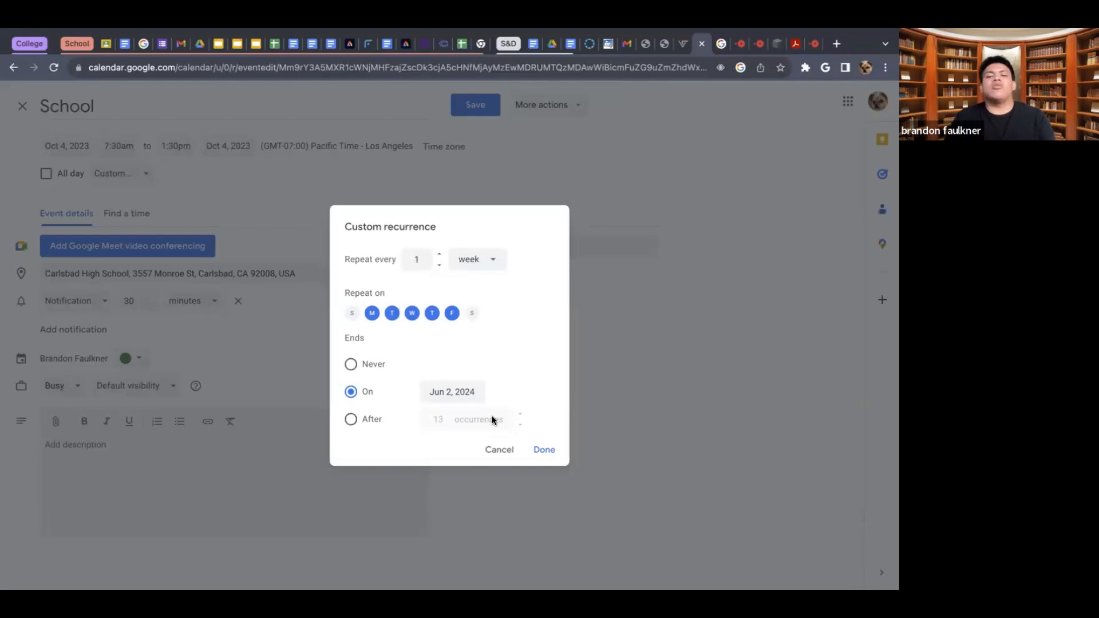
pyautogui.click(503, 451)
pyautogui.click(19, 106)
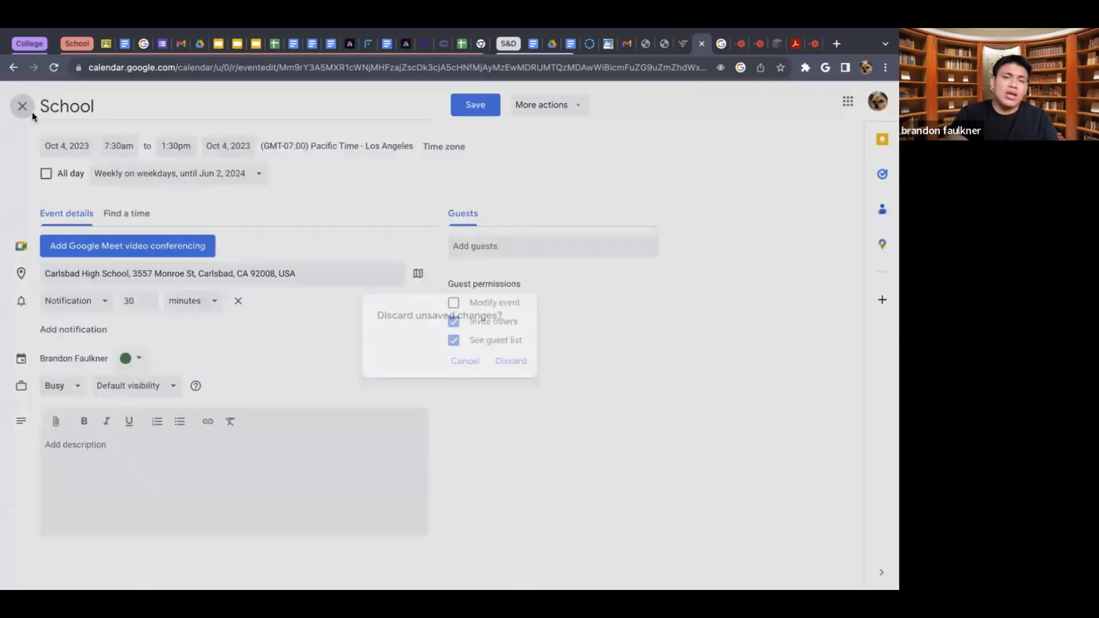
pyautogui.click(512, 362)
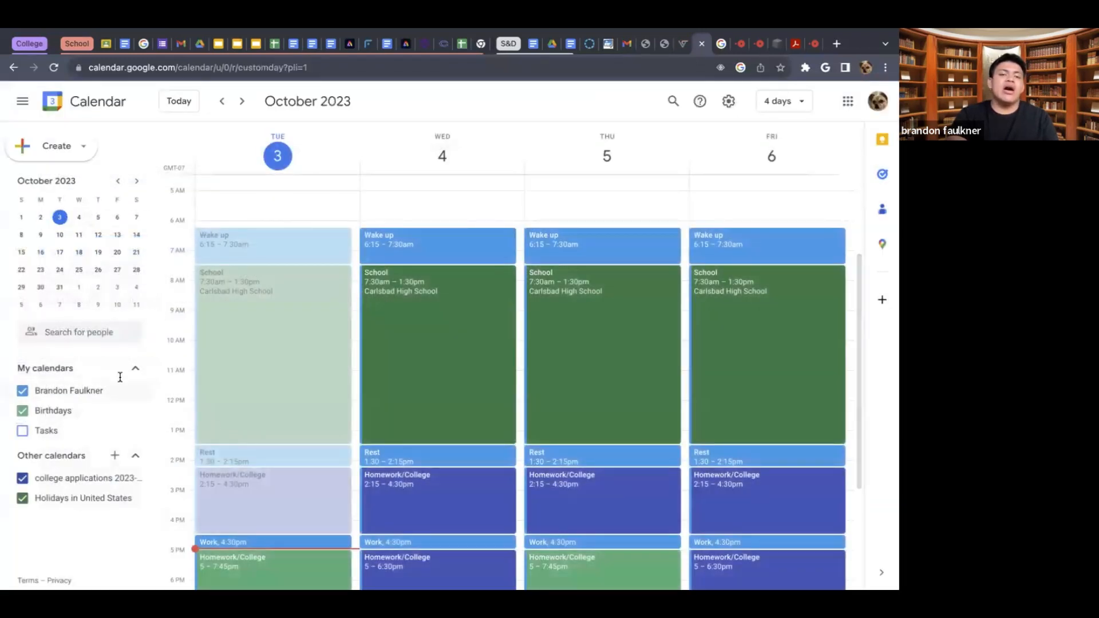
# - Check the contact suggestions offered by the people search and dismiss them
pyautogui.click(94, 340)
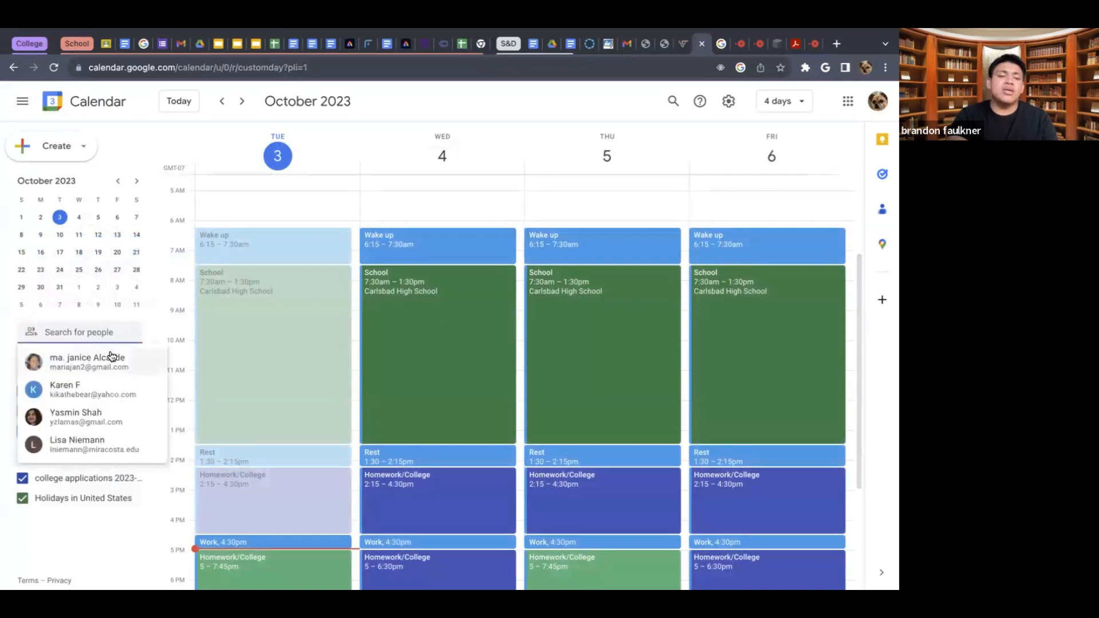
pyautogui.click(168, 269)
pyautogui.click(100, 354)
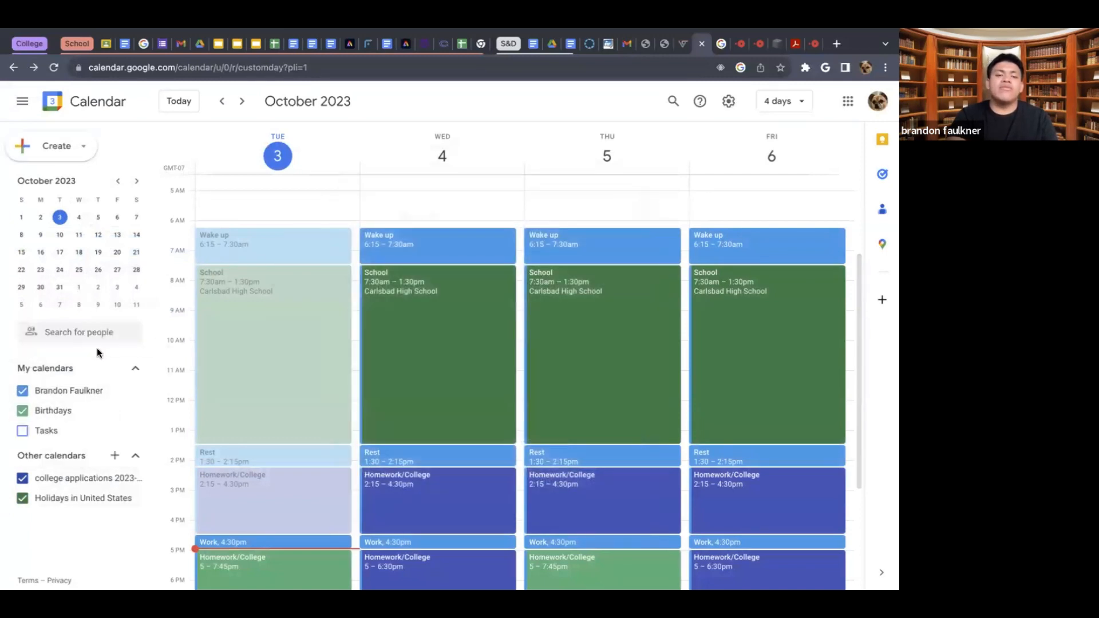
# - Open a new appointment schedule, review its duration, availability and booking settings, and close it without saving
pyautogui.click(57, 146)
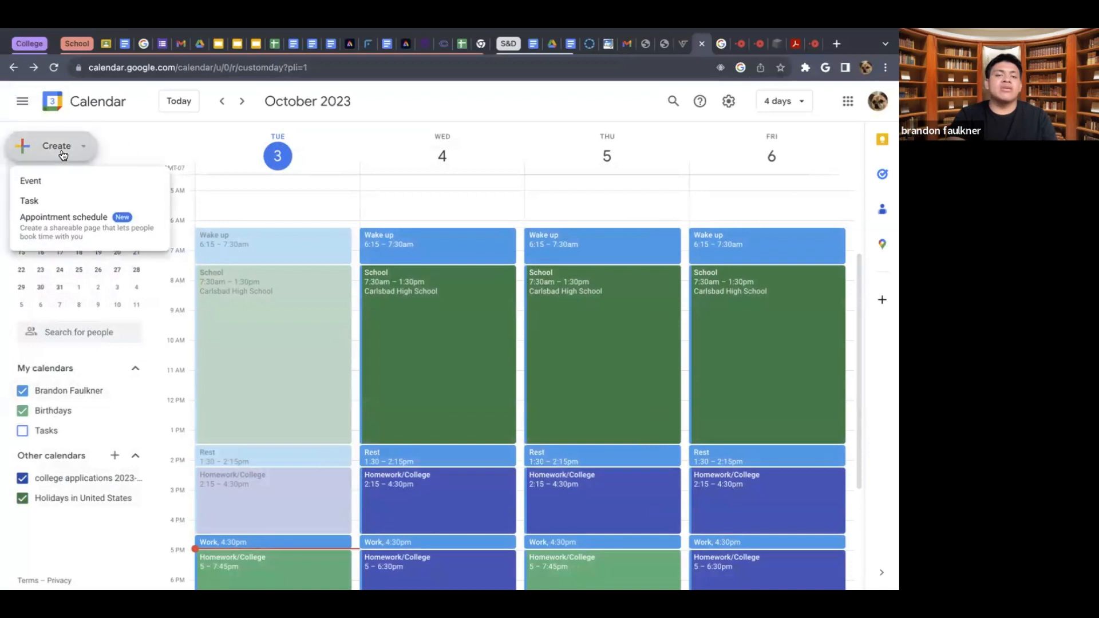
pyautogui.click(101, 246)
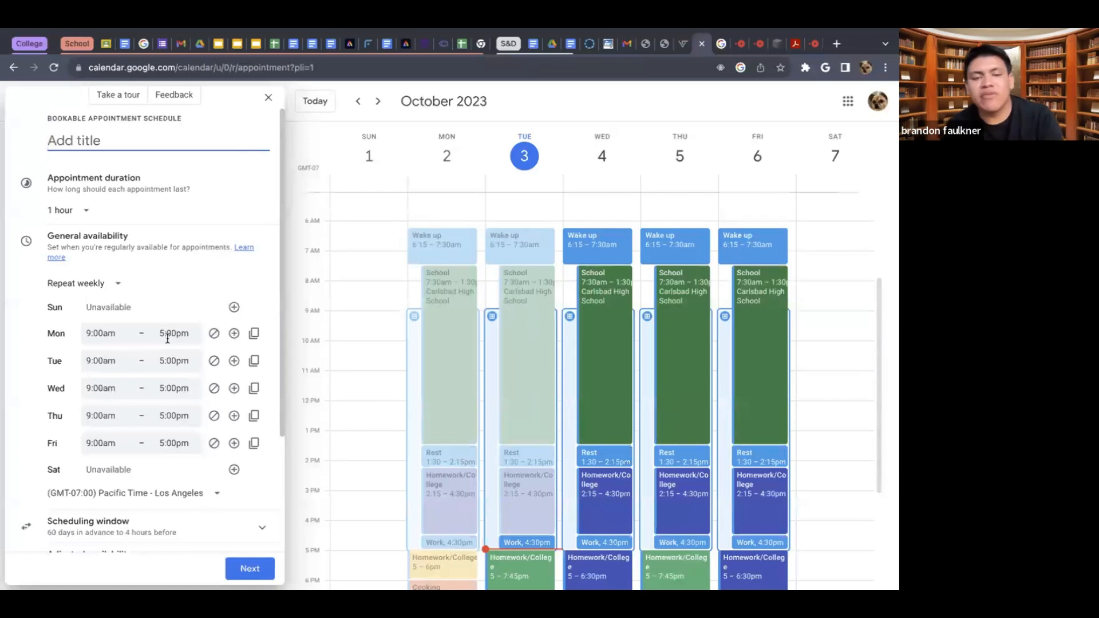
pyautogui.scroll(-3, 168, 339)
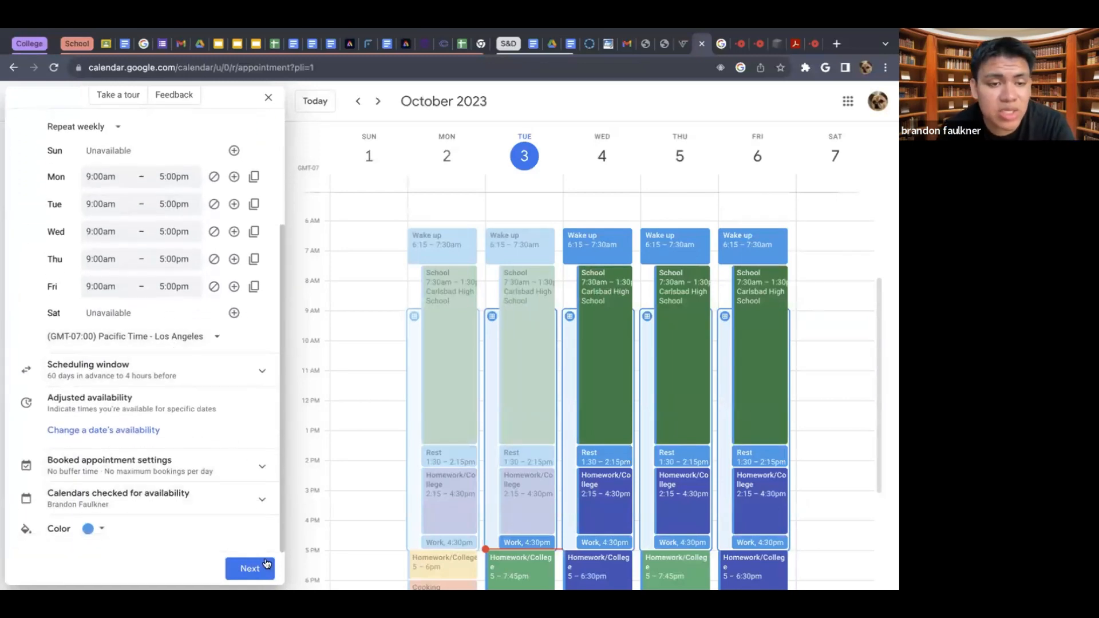
pyautogui.click(269, 99)
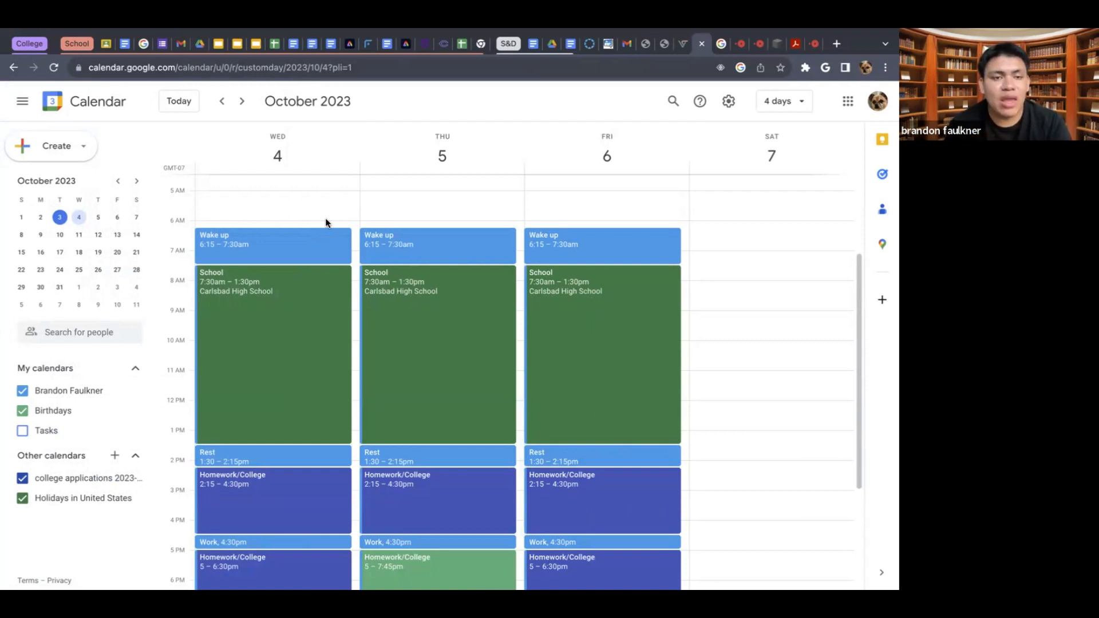
# - Return the four-day schedule to today, and hide and restore the calendar's side panel
pyautogui.click(175, 102)
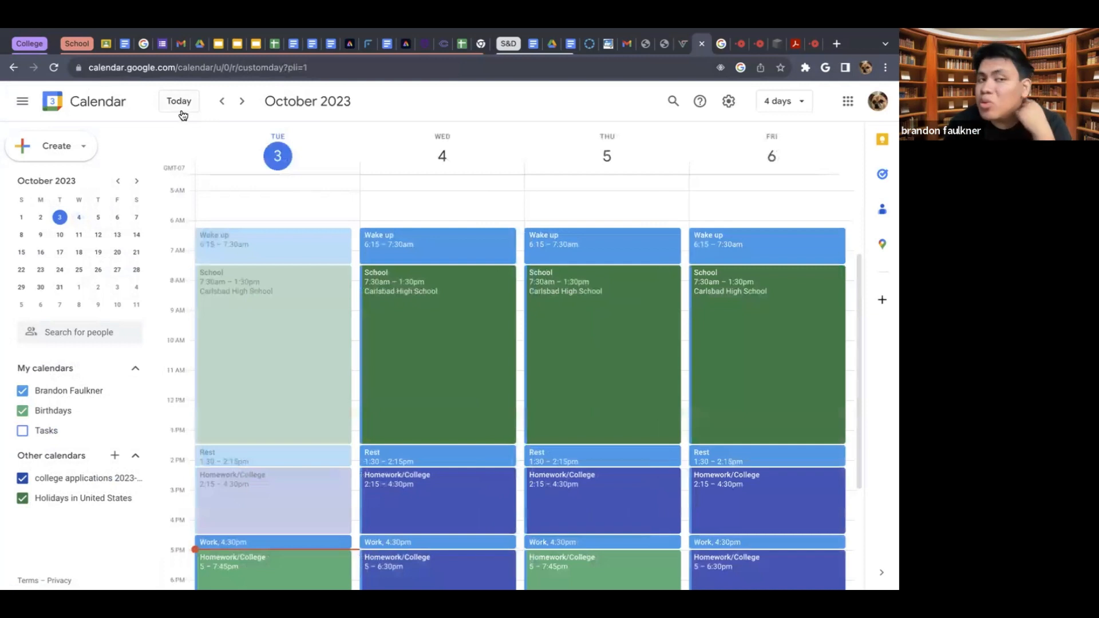
pyautogui.click(24, 103)
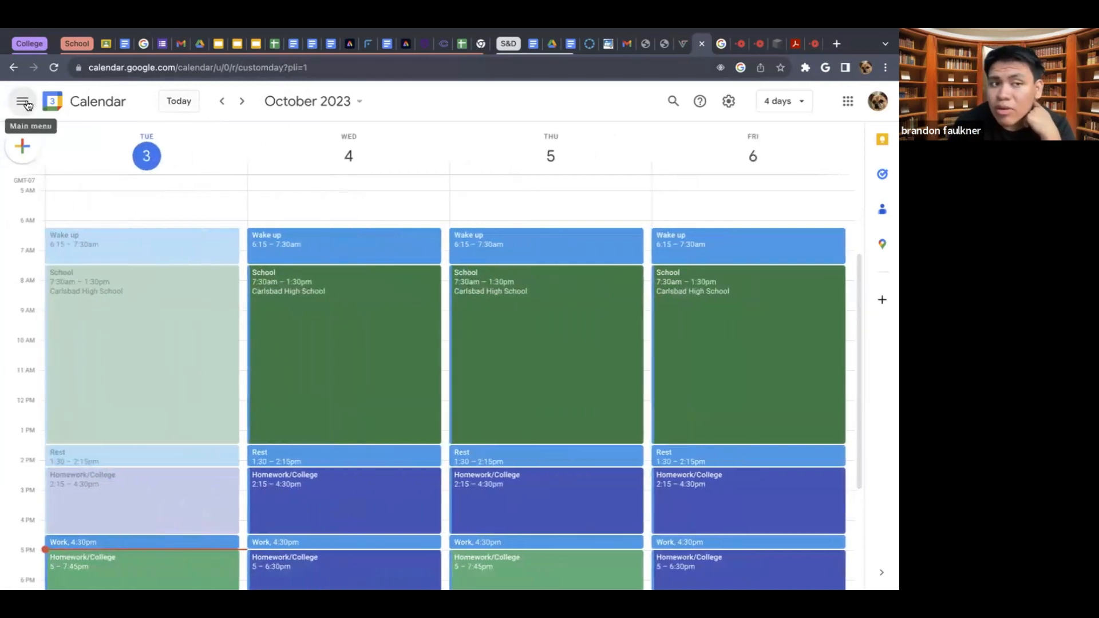
pyautogui.click(24, 103)
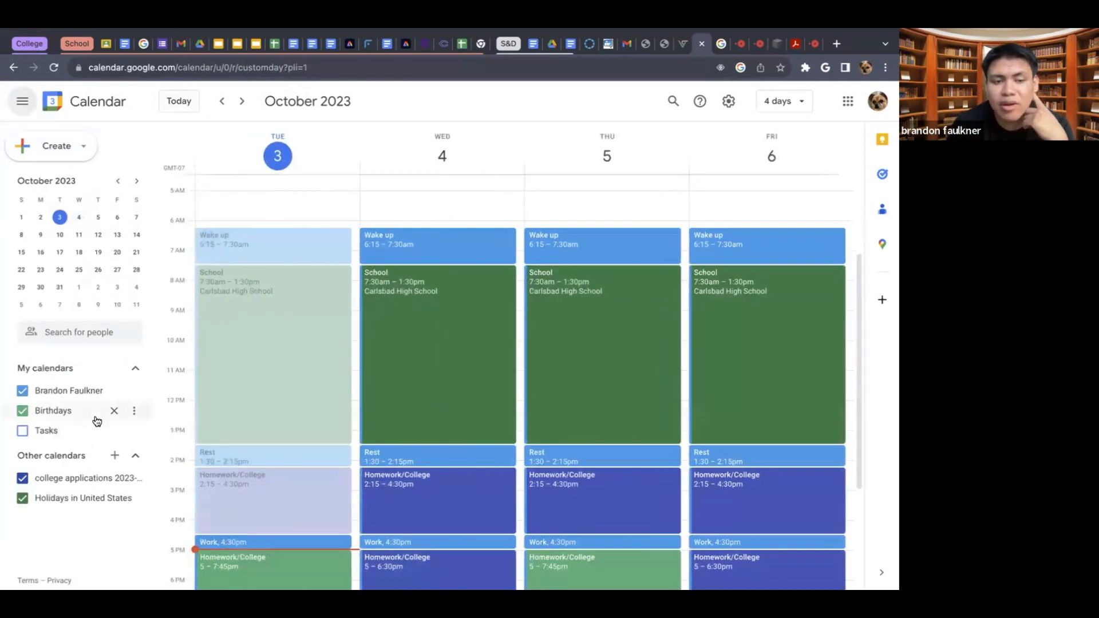
# - Start a new calendar named "Work" with the description "Work"
pyautogui.click(115, 457)
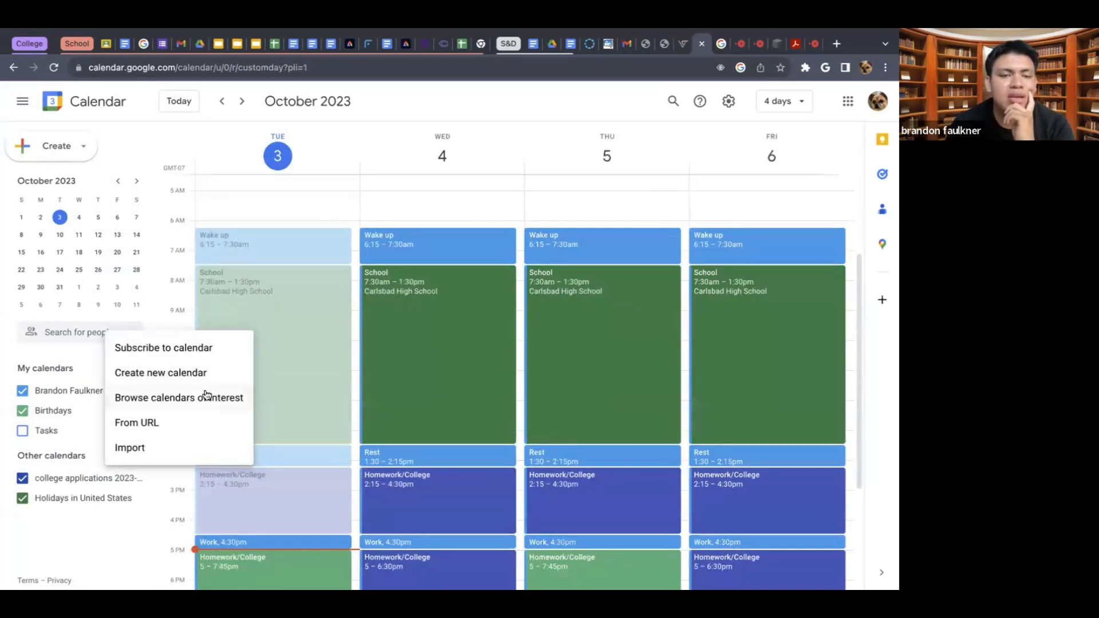
pyautogui.click(189, 373)
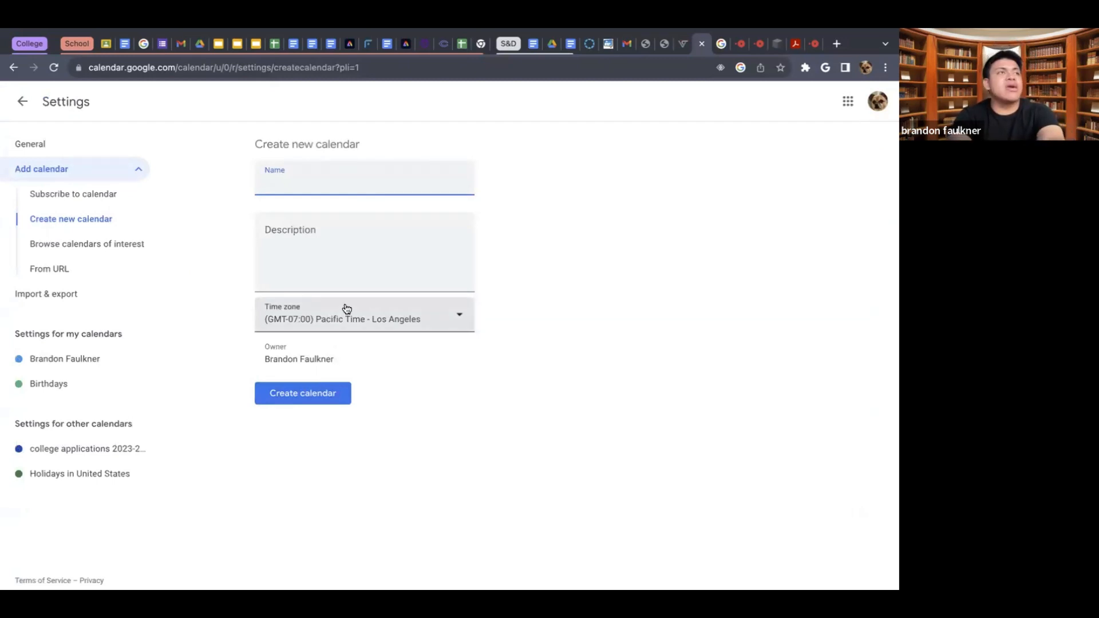
pyautogui.write('Wor')
pyautogui.write('k')
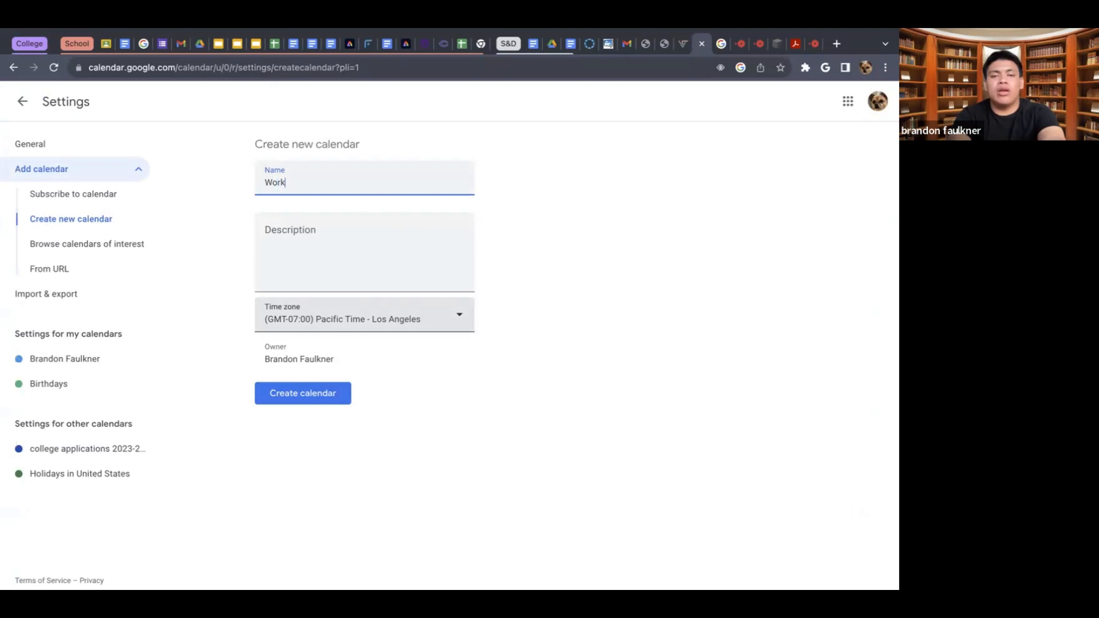
pyautogui.click(371, 235)
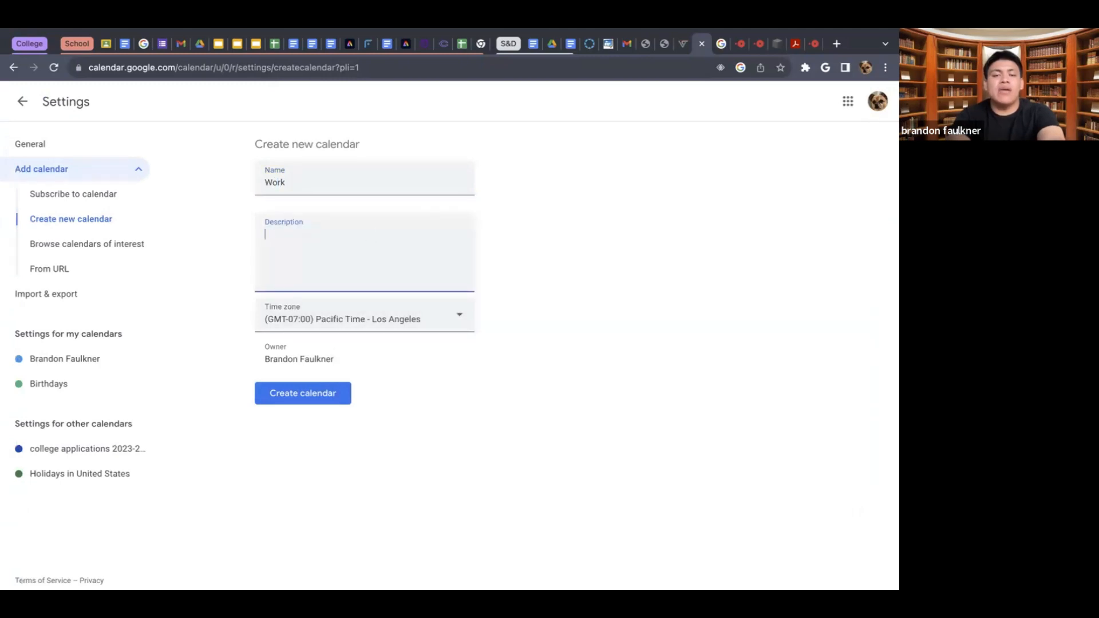
pyautogui.write('Work')
# - Check the Work calendar's time zone choices and owner, keep Pacific Time - Los Angeles, and create the calendar
pyautogui.click(374, 325)
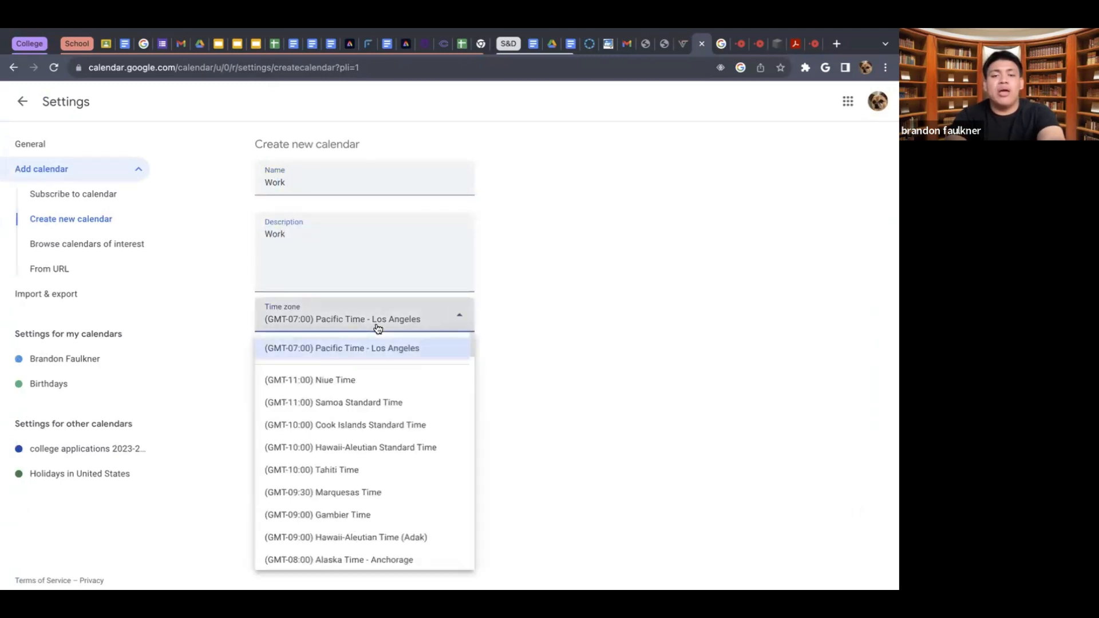
pyautogui.click(543, 335)
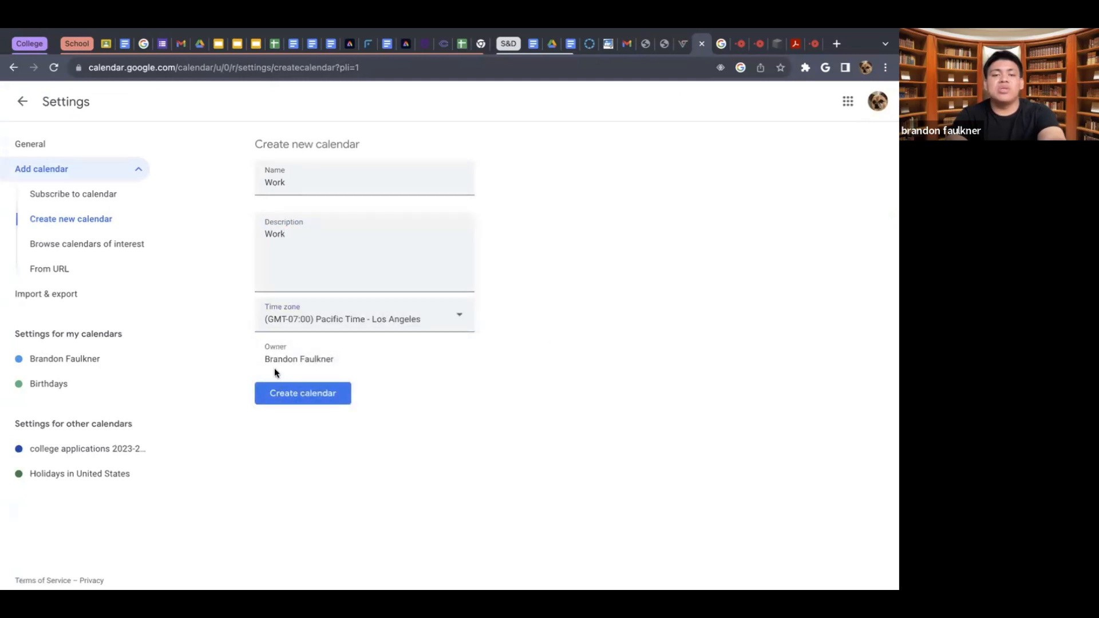
pyautogui.click(345, 368)
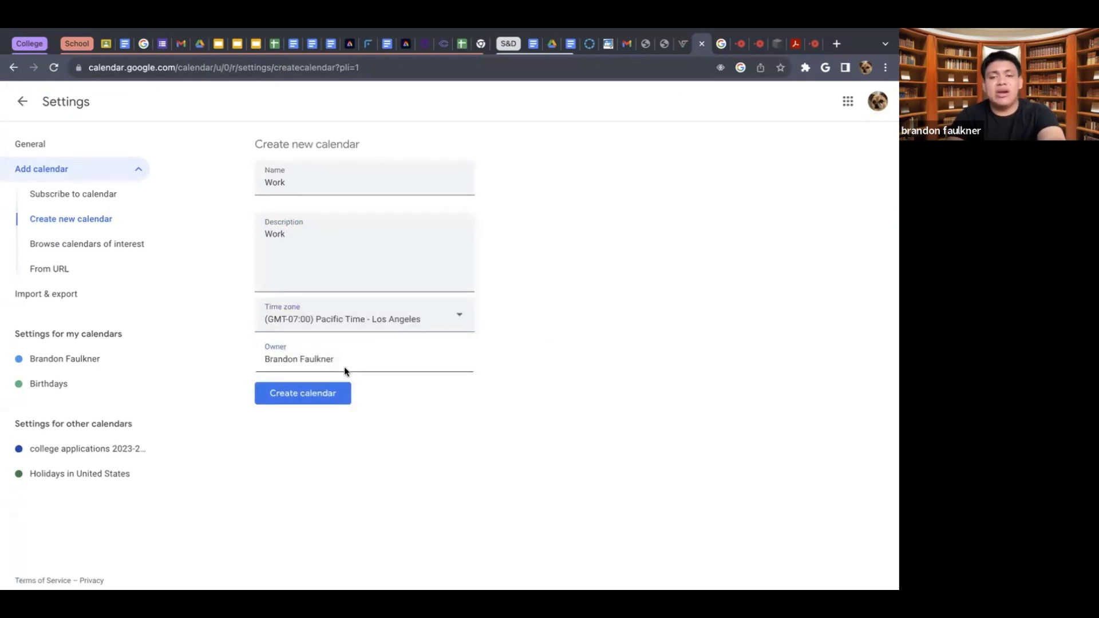
pyautogui.tripleClick(365, 359)
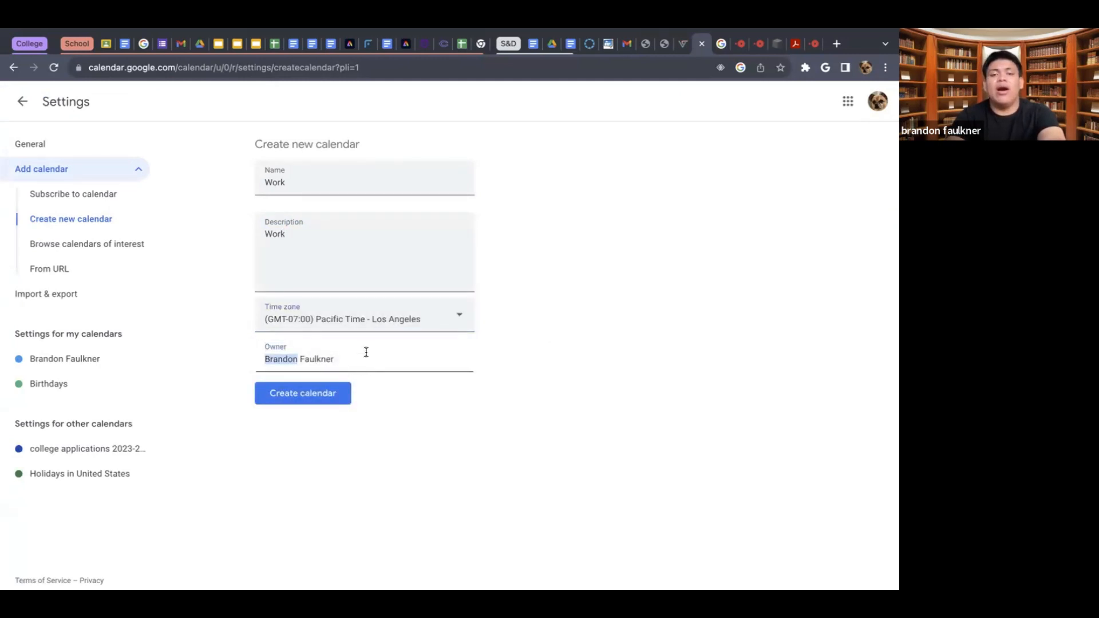
pyautogui.click(309, 399)
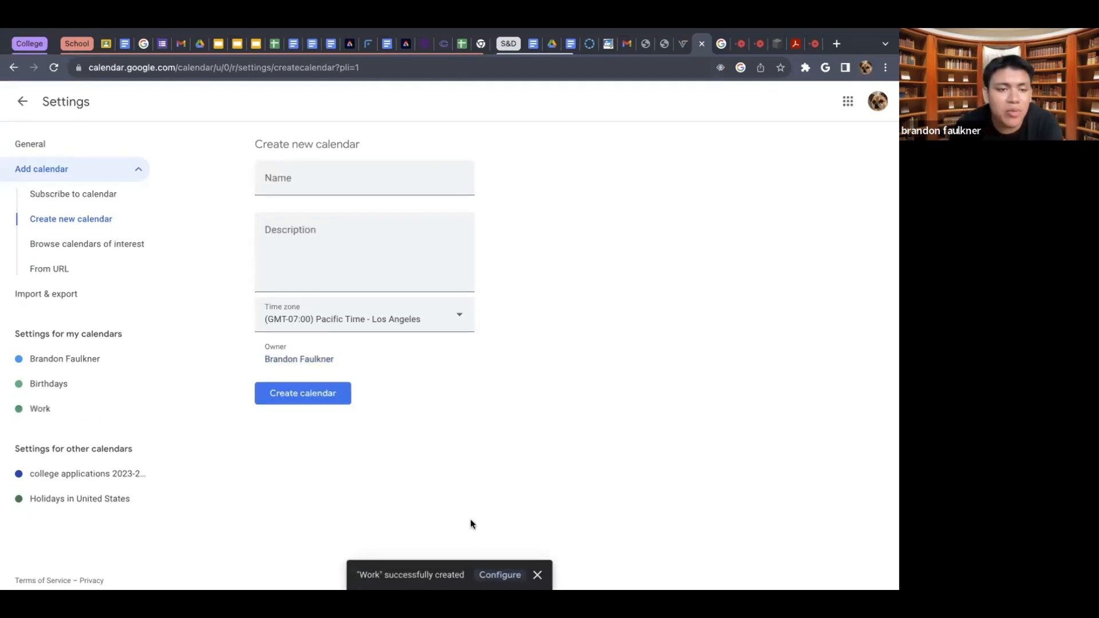
# - Open the Work calendar's settings and go to its auto-accept invitations section
pyautogui.click(57, 417)
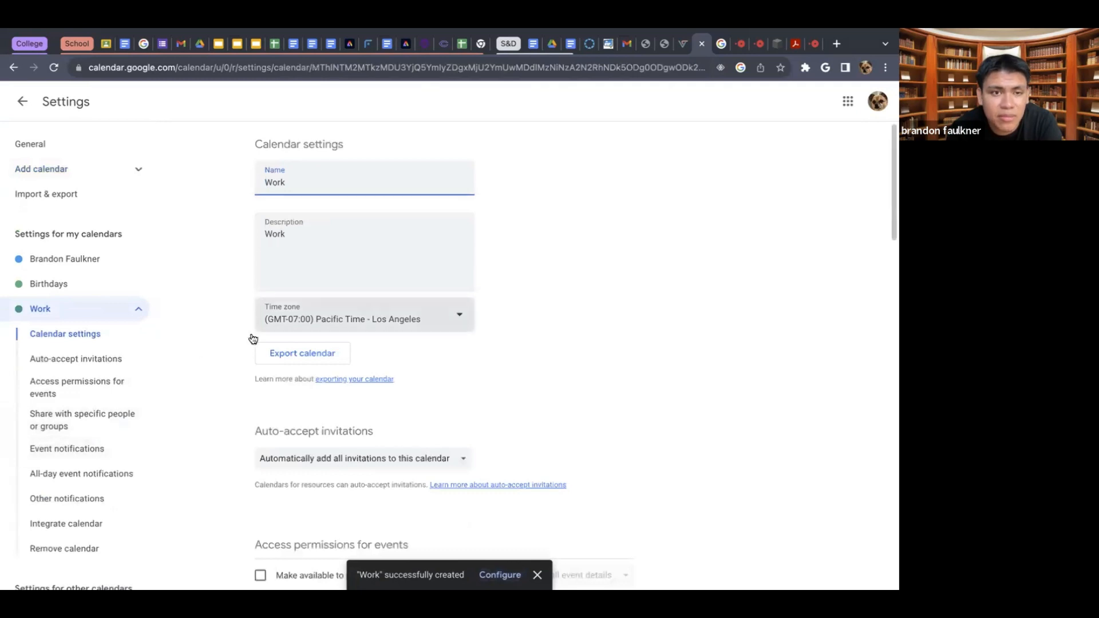
pyautogui.click(91, 359)
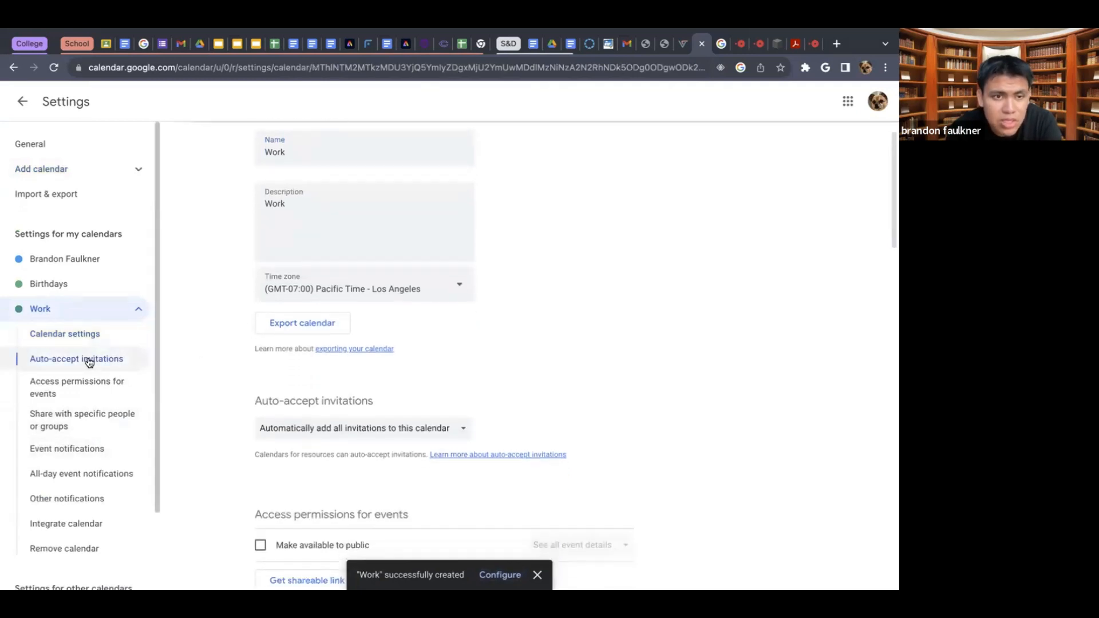
pyautogui.click(87, 379)
pyautogui.click(96, 355)
pyautogui.click(97, 344)
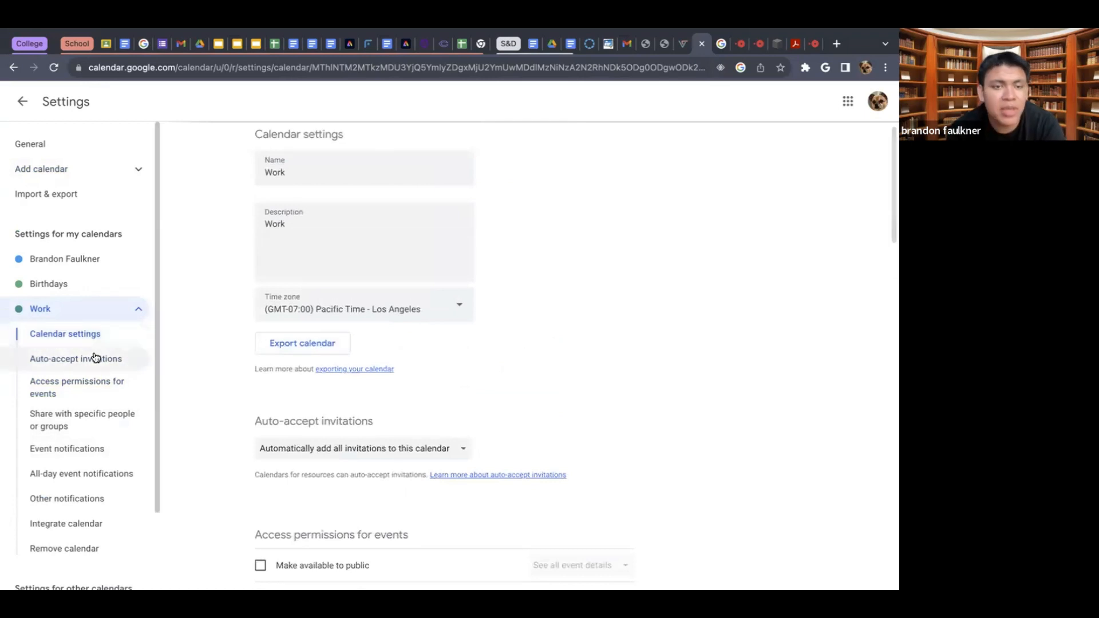
pyautogui.click(96, 358)
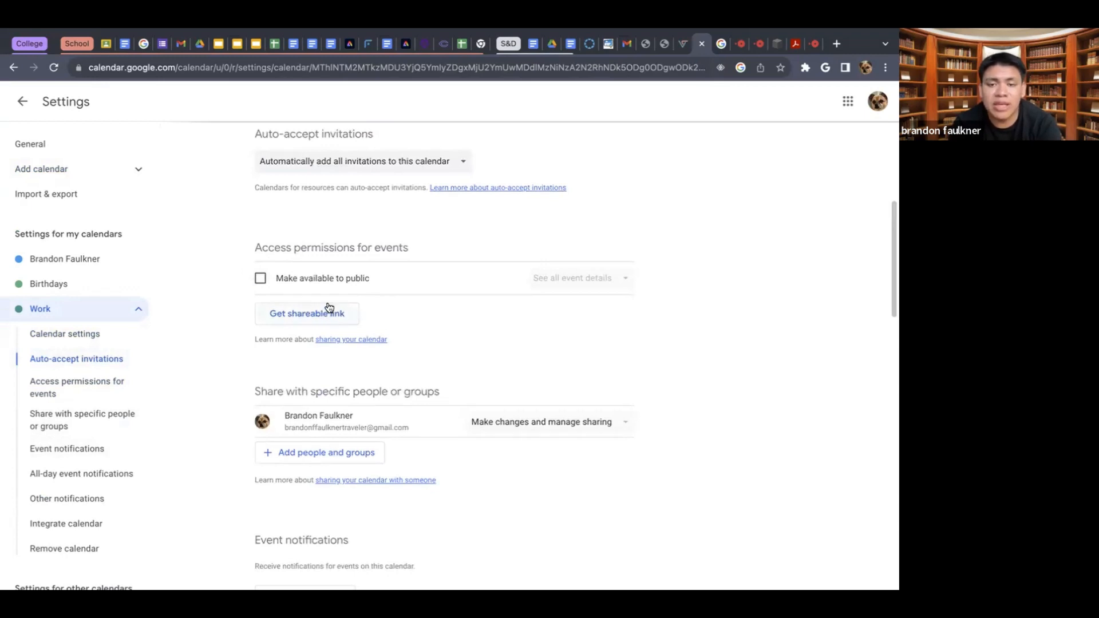
# - Look through the Work calendar's sharing, notification and integration settings
pyautogui.scroll(-6, 330, 308)
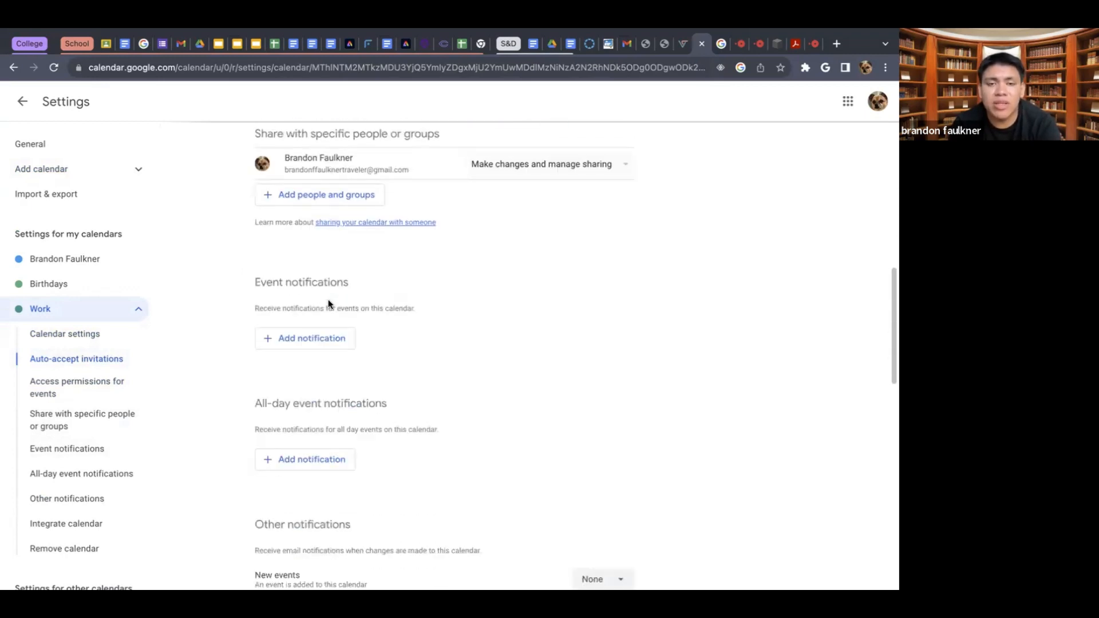
pyautogui.scroll(1, 329, 295)
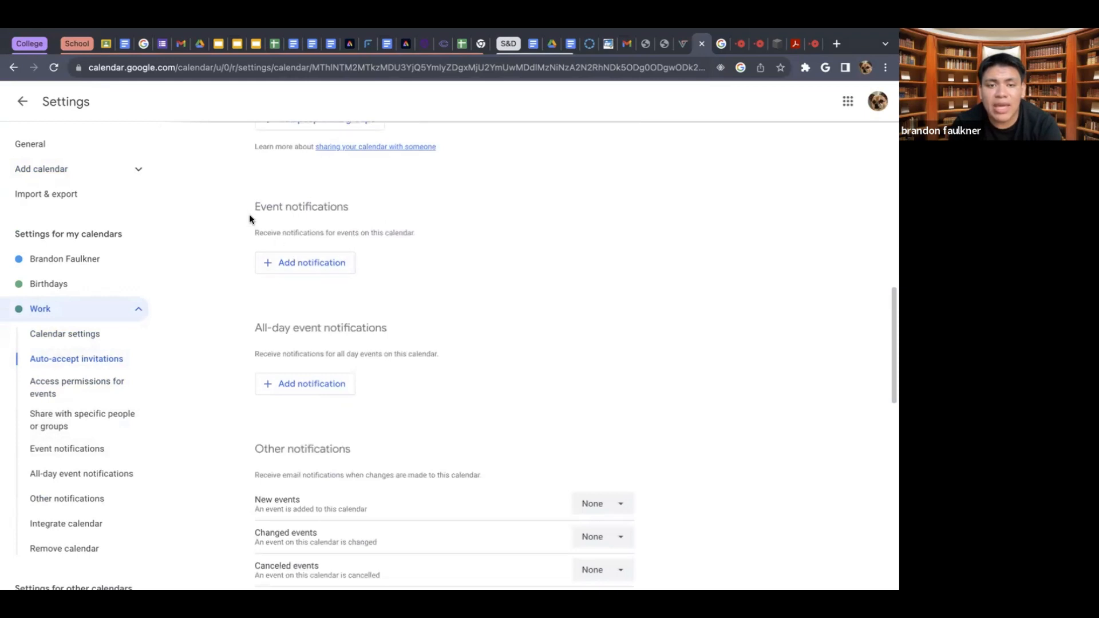
pyautogui.scroll(-4, 320, 315)
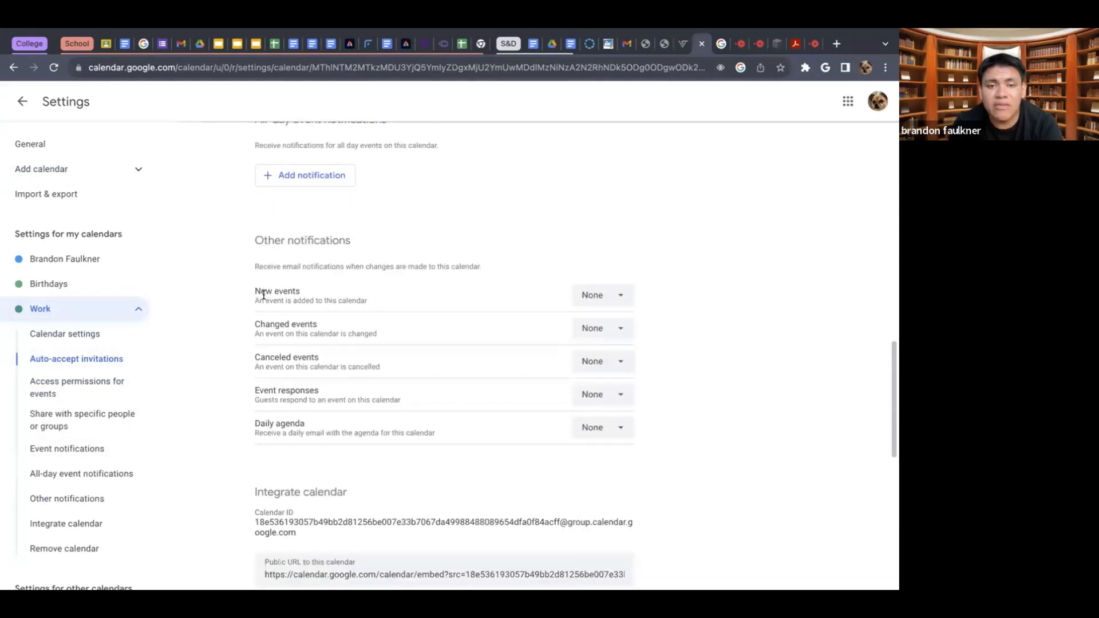
pyautogui.scroll(-1, 295, 349)
pyautogui.scroll(-4, 297, 353)
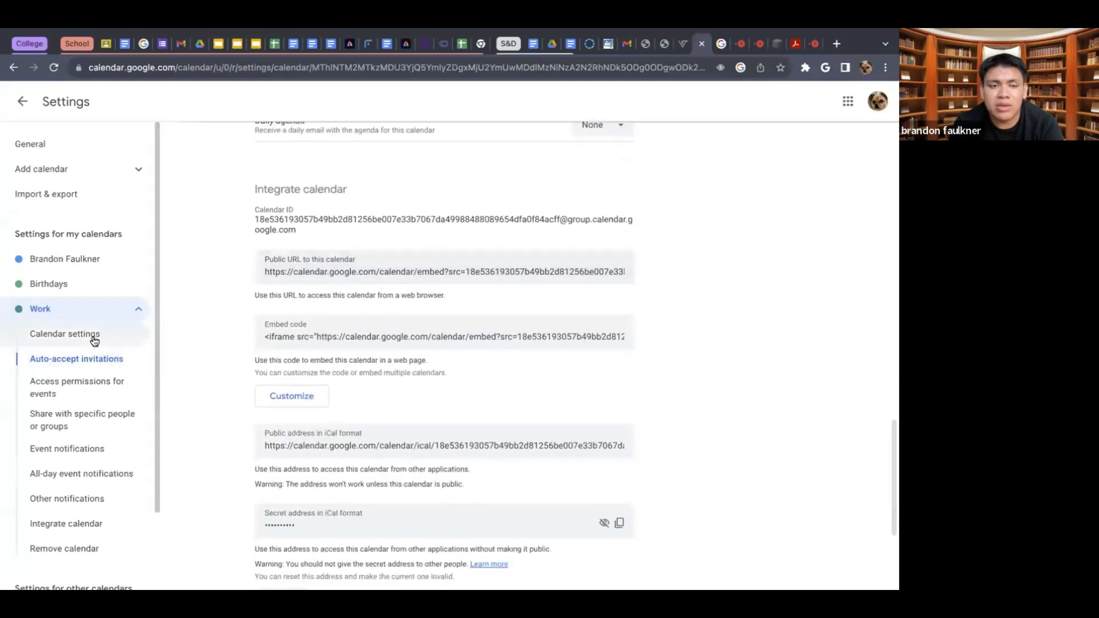
# - Visit the Work calendar's access permissions, sharing, event notifications, all-day event notifications and calendar removal sections
pyautogui.click(89, 389)
pyautogui.click(99, 420)
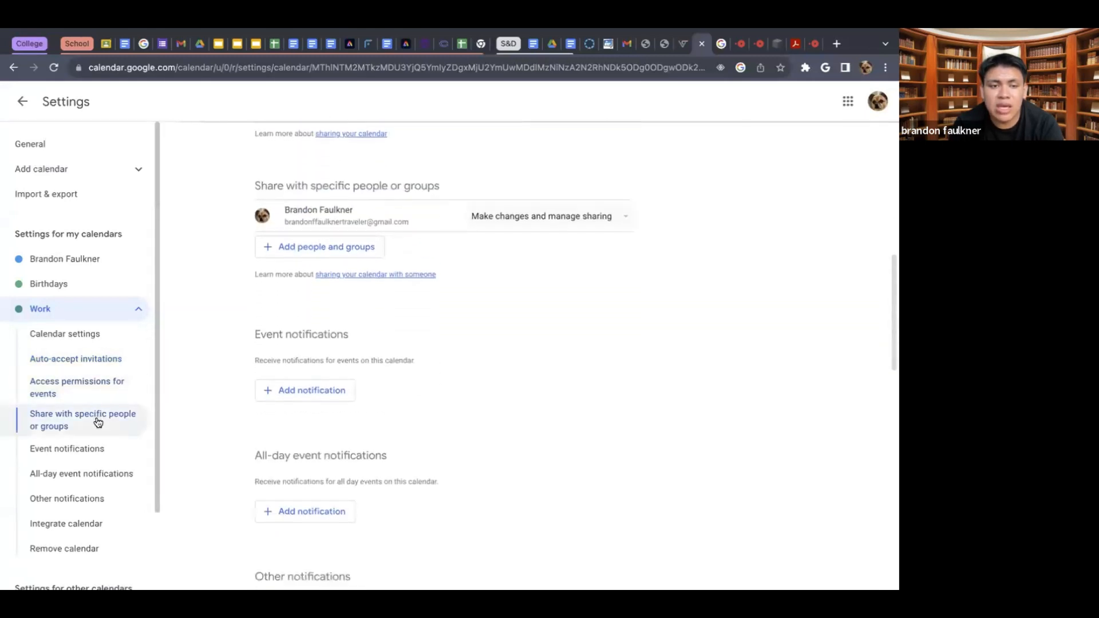
pyautogui.click(90, 452)
pyautogui.click(78, 478)
pyautogui.scroll(-2, 77, 484)
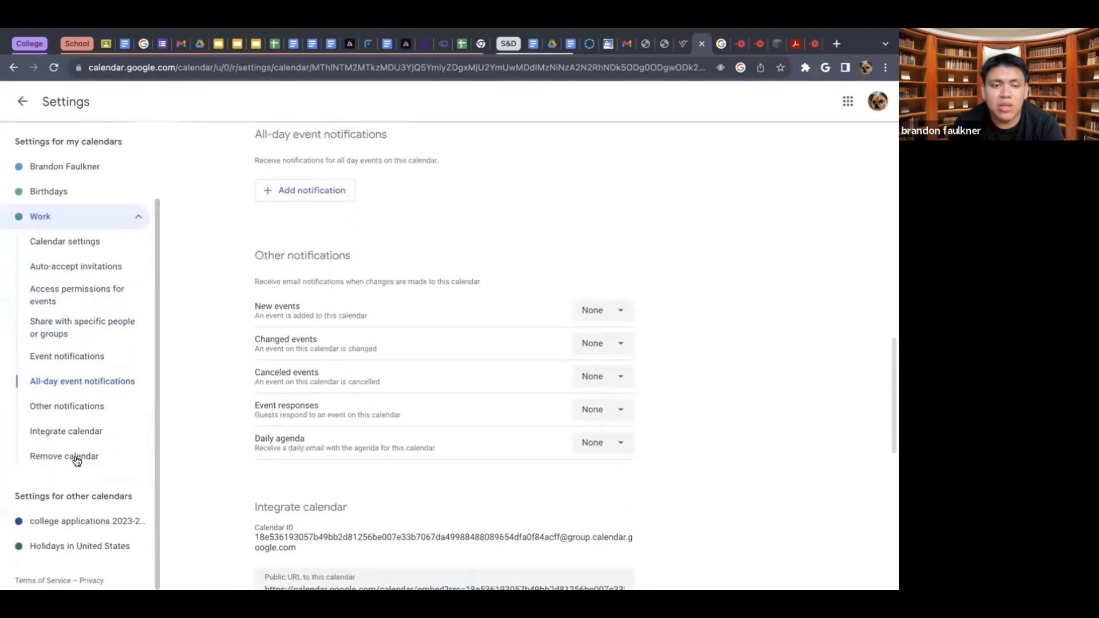
pyautogui.click(77, 458)
# - Collapse the Work calendar's settings list, and view the college applications 2023-2024 calendar's settings before collapsing its list too
pyautogui.click(68, 220)
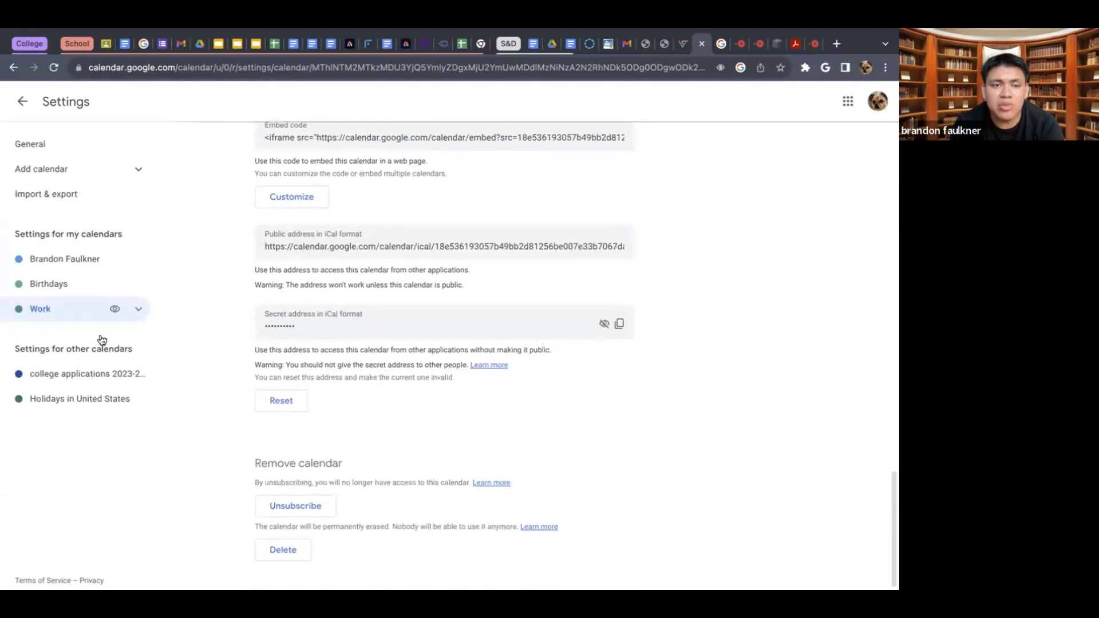
pyautogui.click(135, 374)
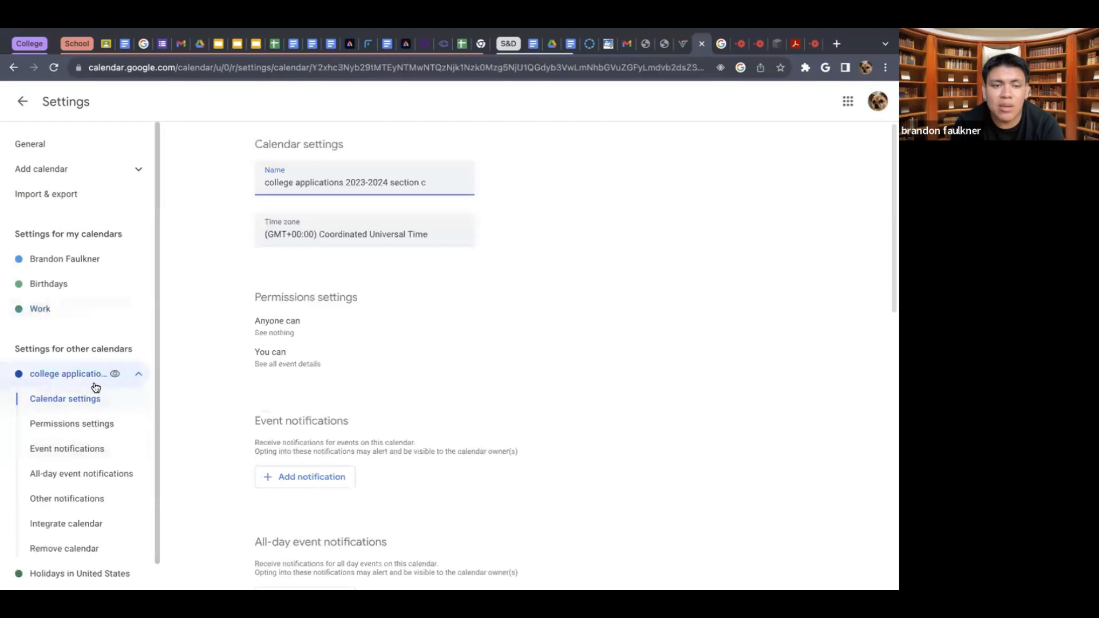
pyautogui.click(139, 375)
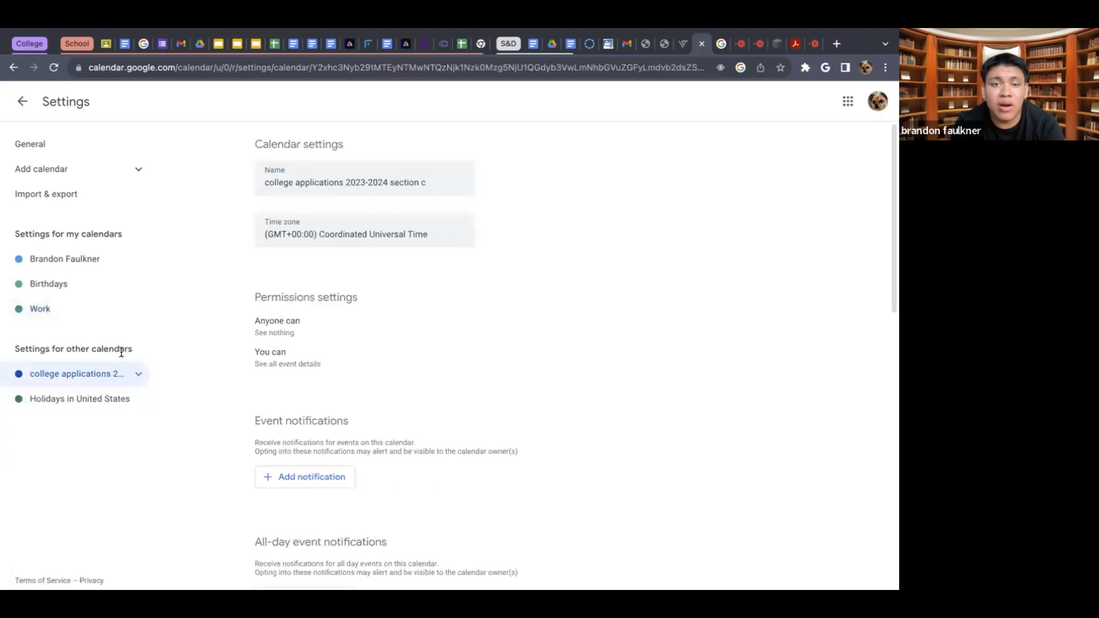
# - Leave the settings and look over the daily schedule in the 4-day calendar view
pyautogui.click(42, 147)
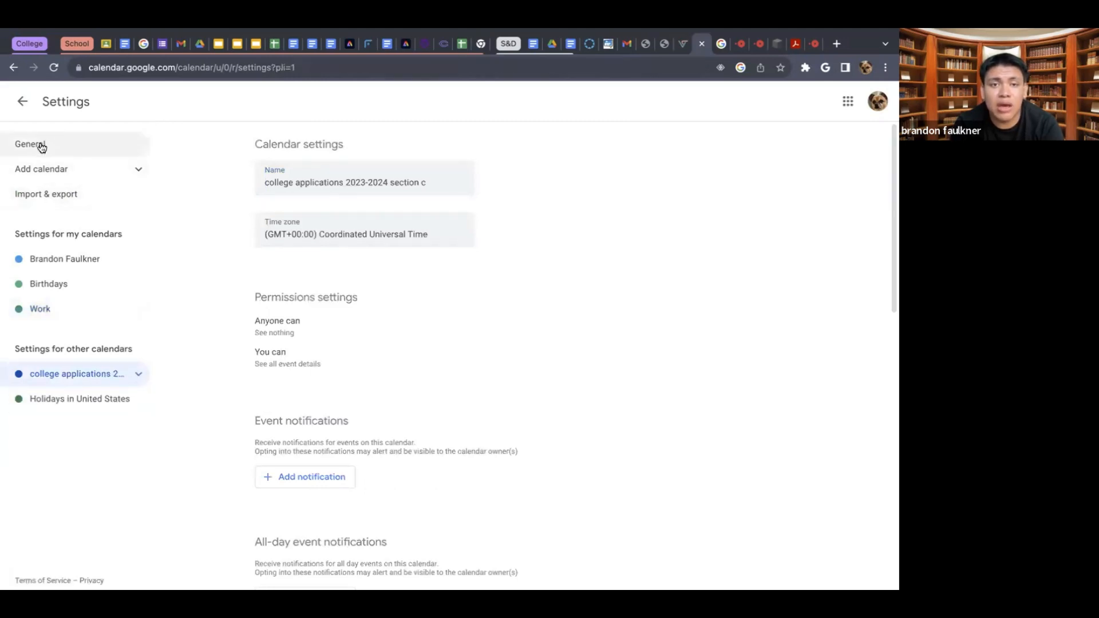
pyautogui.click(22, 101)
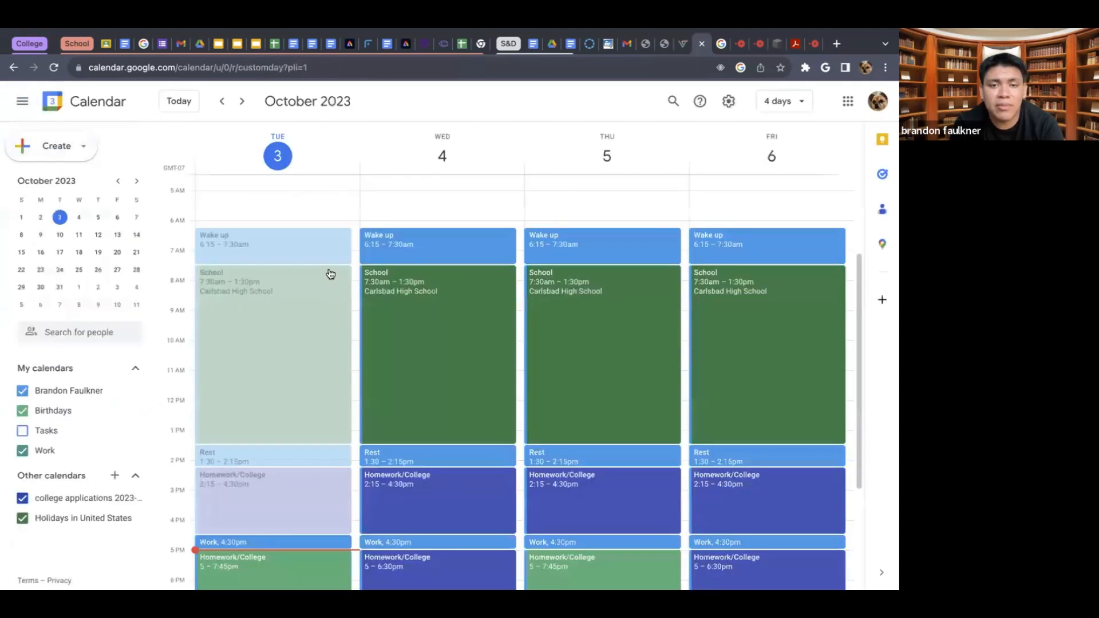
pyautogui.scroll(3, 381, 236)
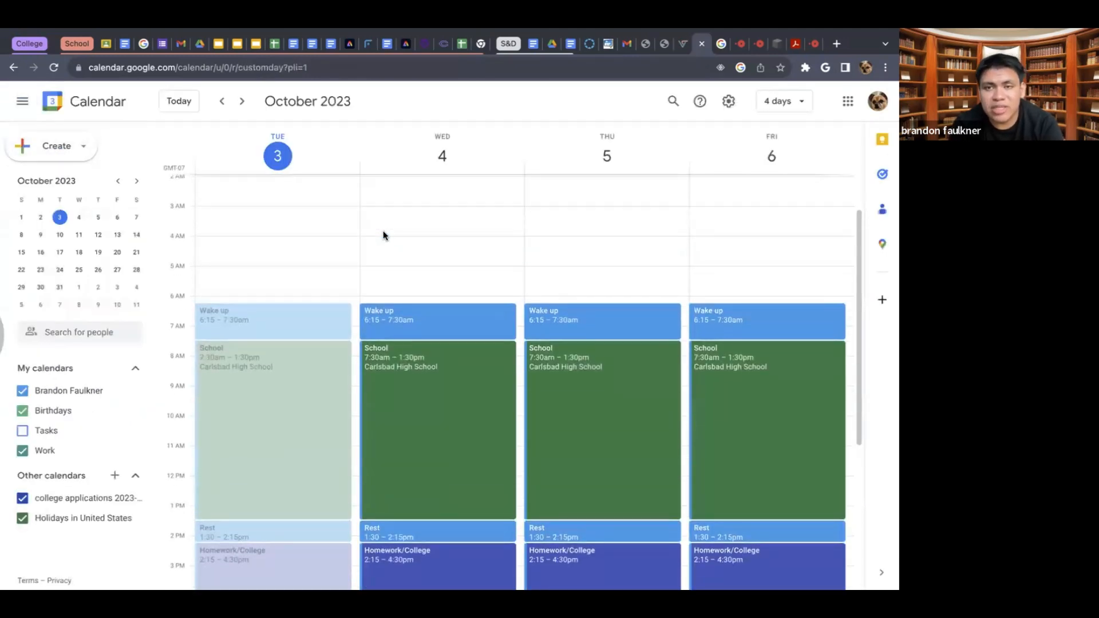
pyautogui.scroll(-10, 383, 235)
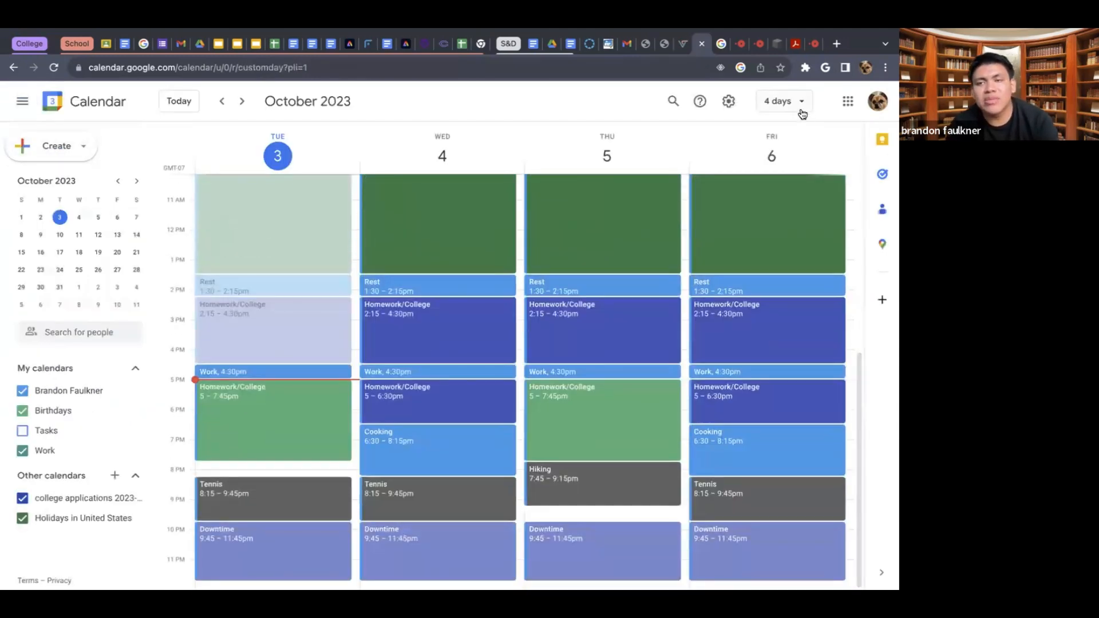
# - View the whole year in Year view before switching the calendar to Day view
pyautogui.click(802, 109)
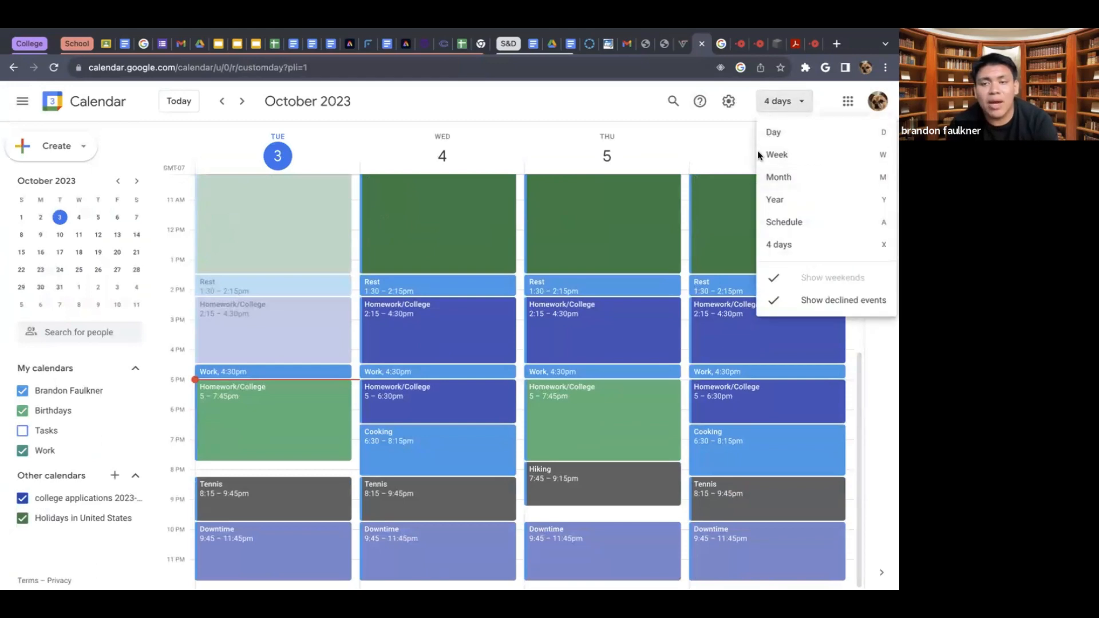
pyautogui.click(799, 201)
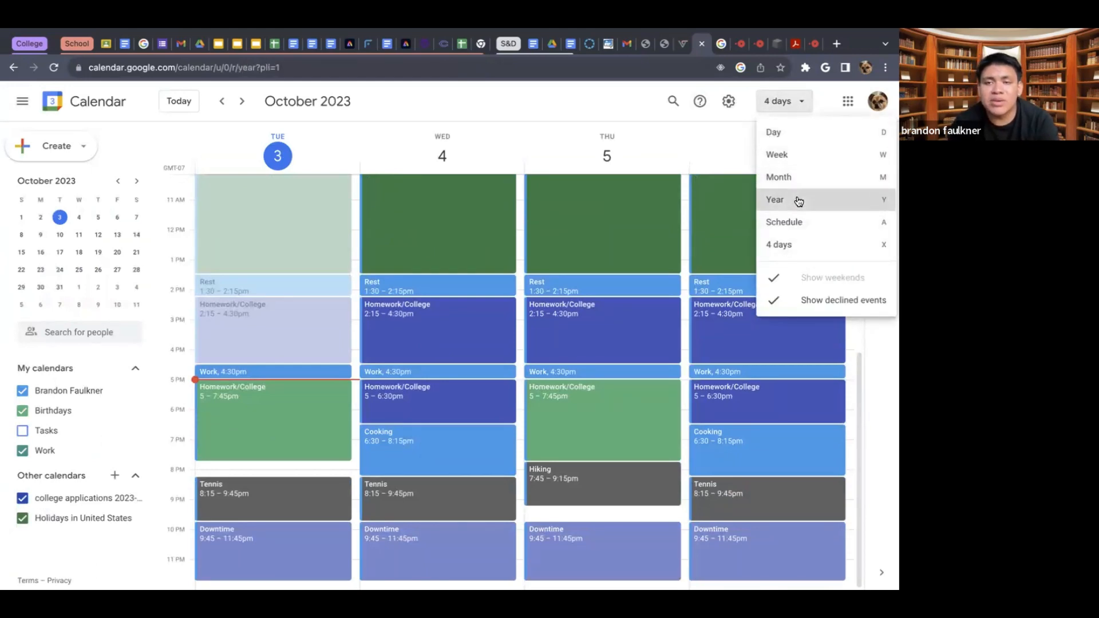
pyautogui.click(771, 106)
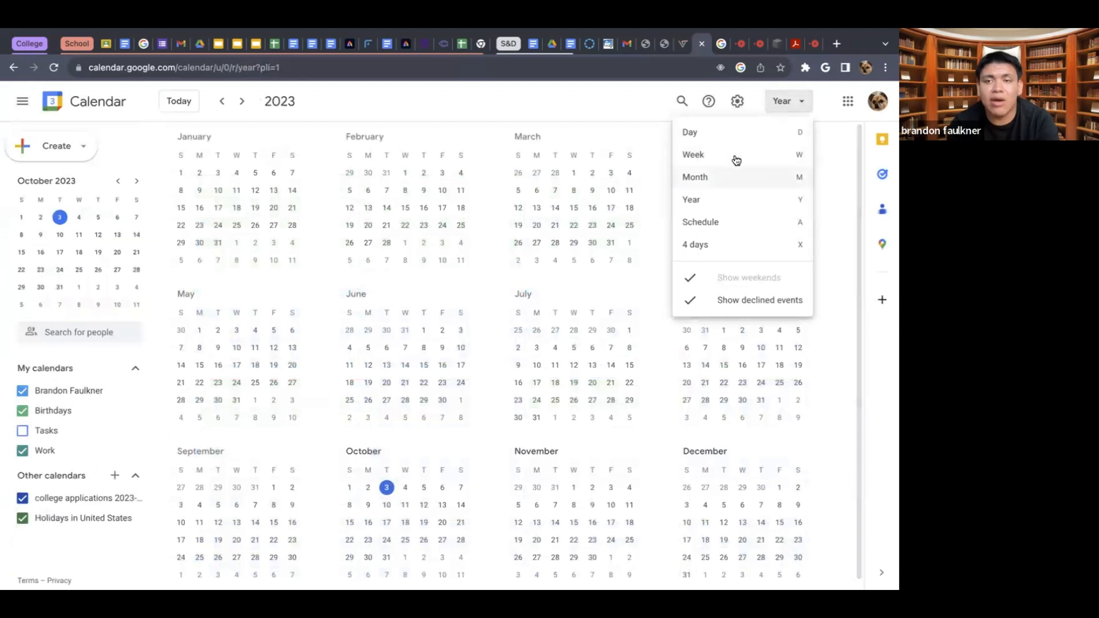
pyautogui.click(720, 135)
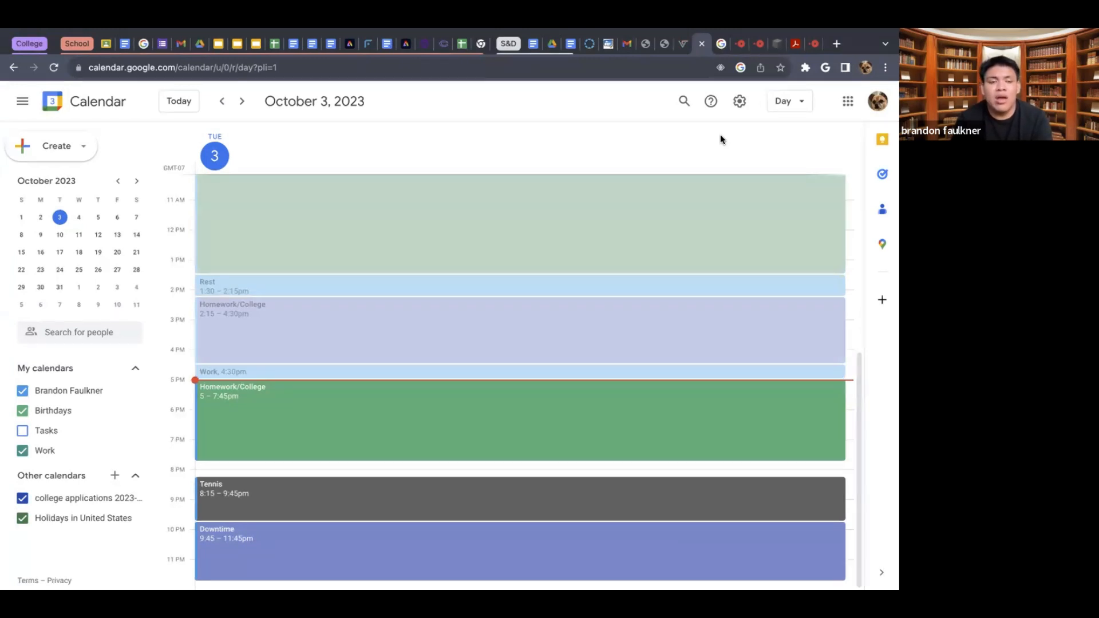
# - Hide the Work calendar's events, and open the general settings before returning to the day view
pyautogui.click(23, 451)
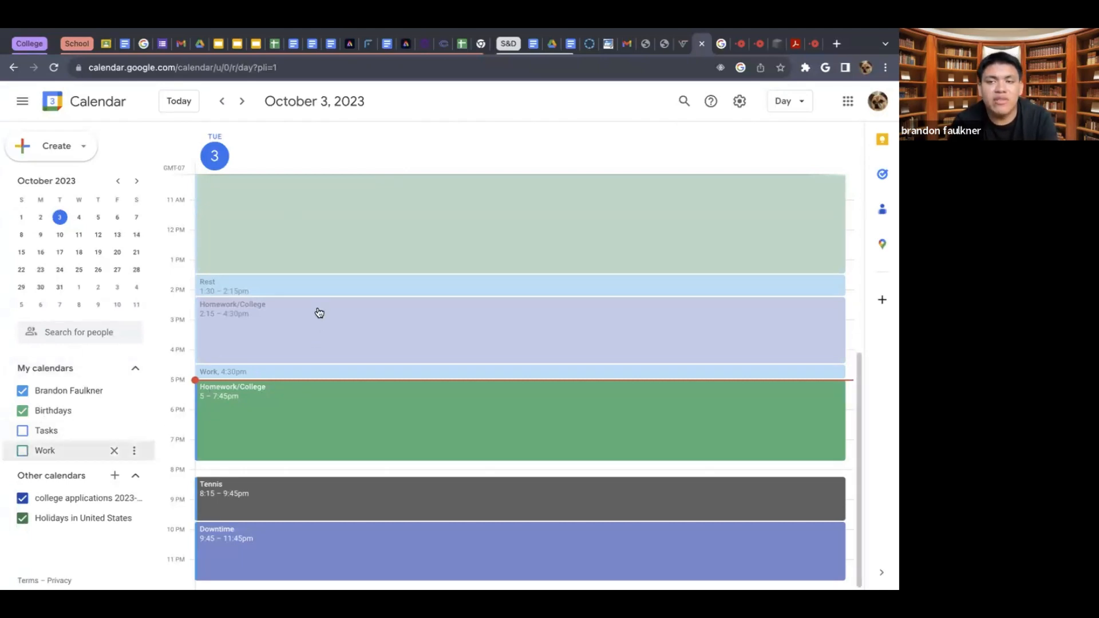
pyautogui.click(740, 100)
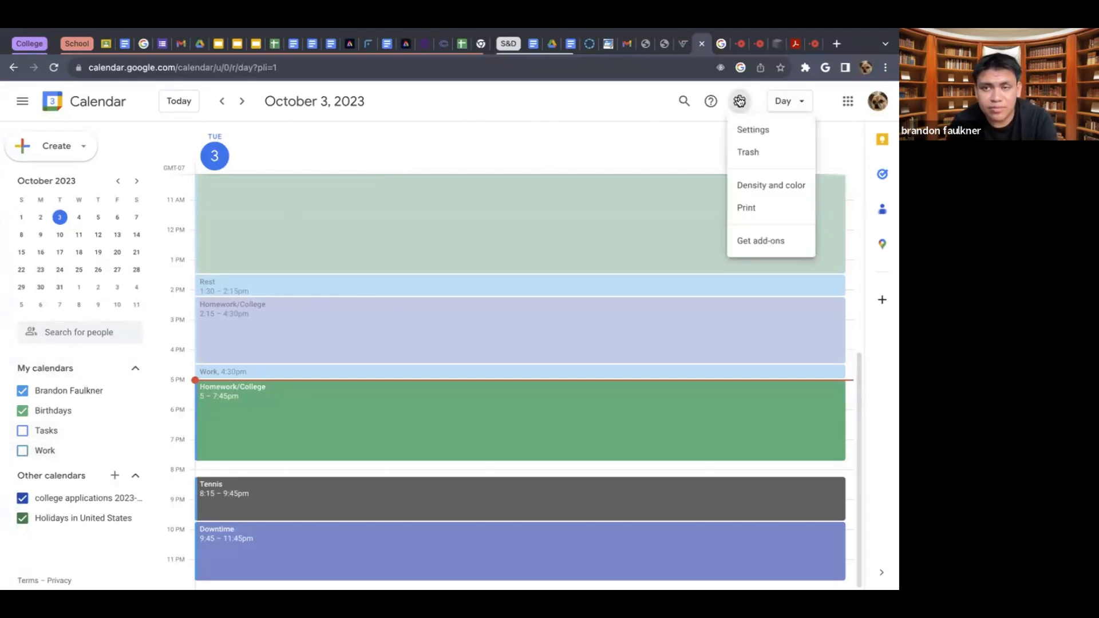
pyautogui.click(744, 127)
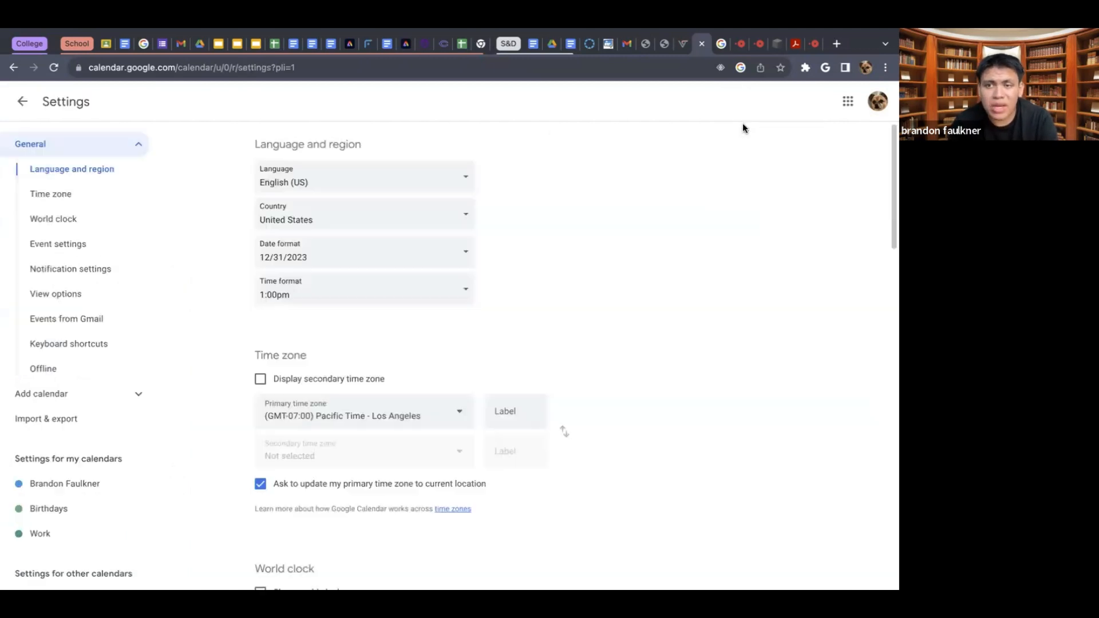
pyautogui.click(22, 102)
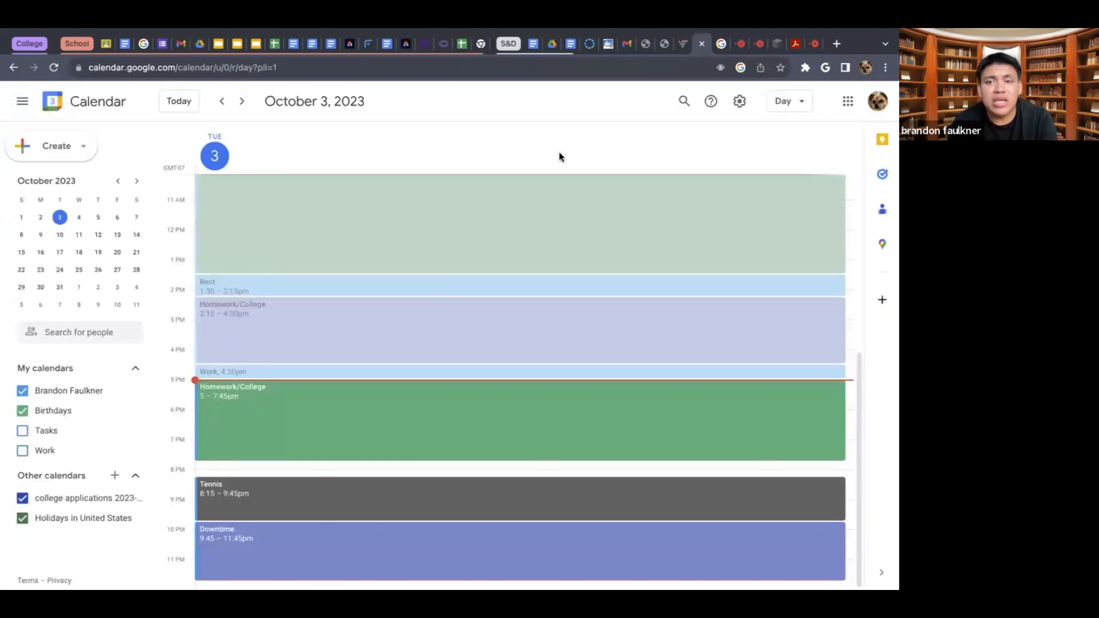
# - Open the print preview and set the end of the print range to Aug 8, 2024
pyautogui.click(738, 102)
pyautogui.click(747, 207)
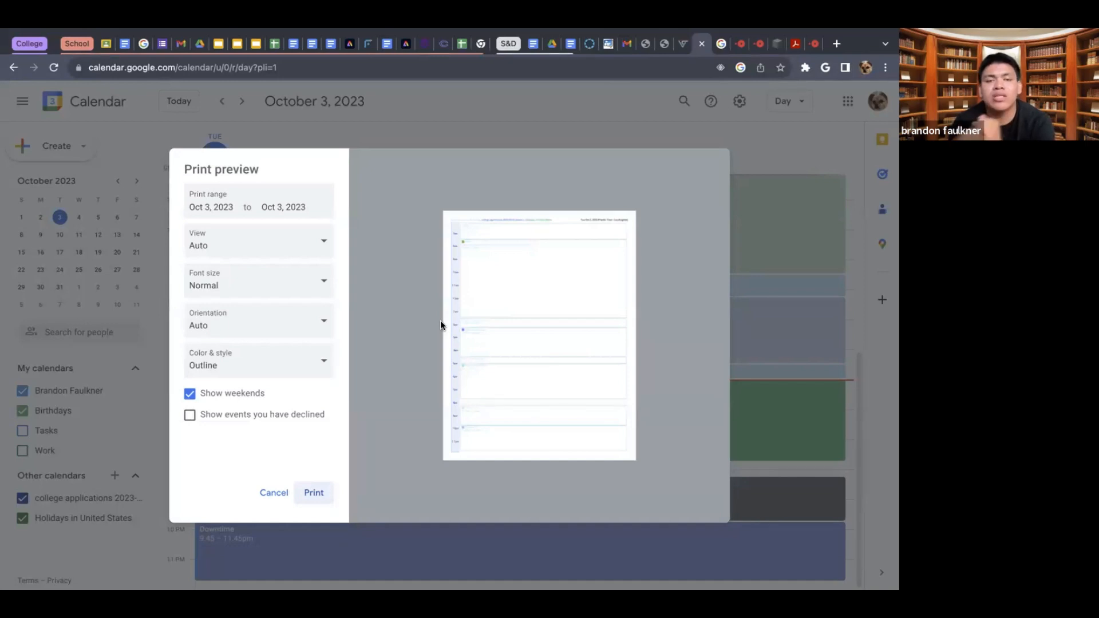
pyautogui.click(287, 207)
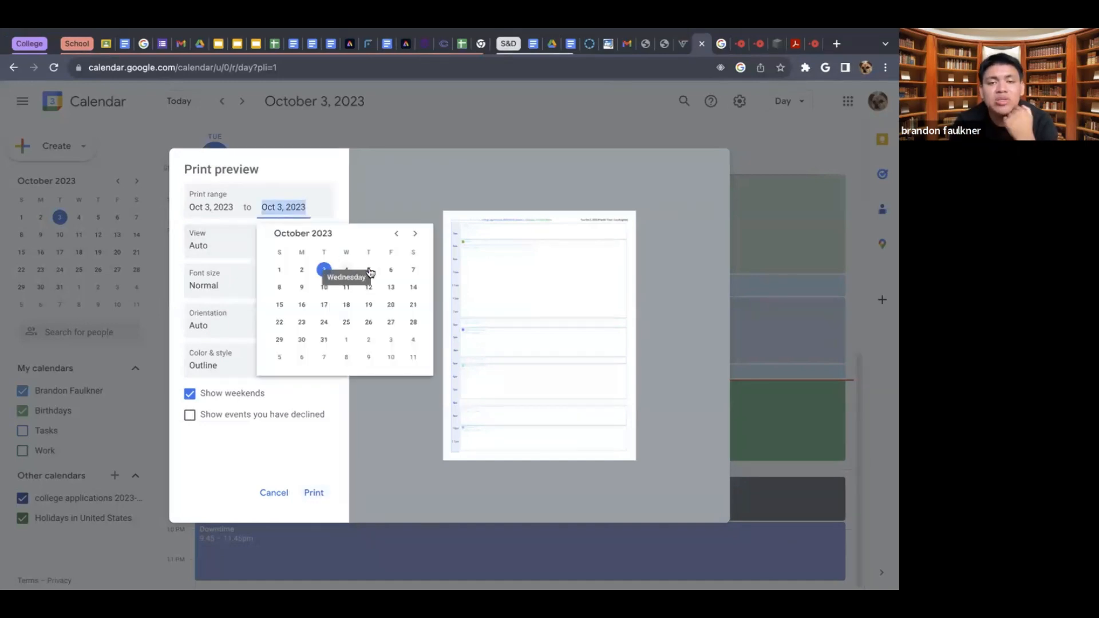
pyautogui.click(415, 233)
pyautogui.click(415, 233)
pyautogui.click(415, 234)
pyautogui.click(415, 234)
pyautogui.click(415, 234)
pyautogui.click(415, 233)
pyautogui.click(415, 234)
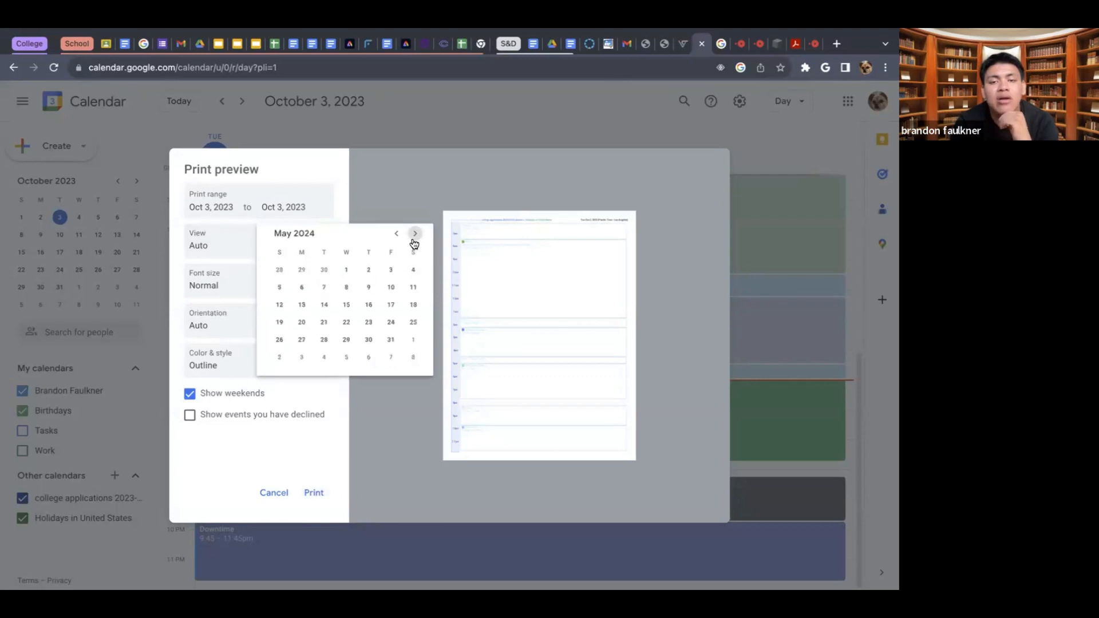
pyautogui.click(415, 233)
pyautogui.click(415, 234)
pyautogui.click(415, 233)
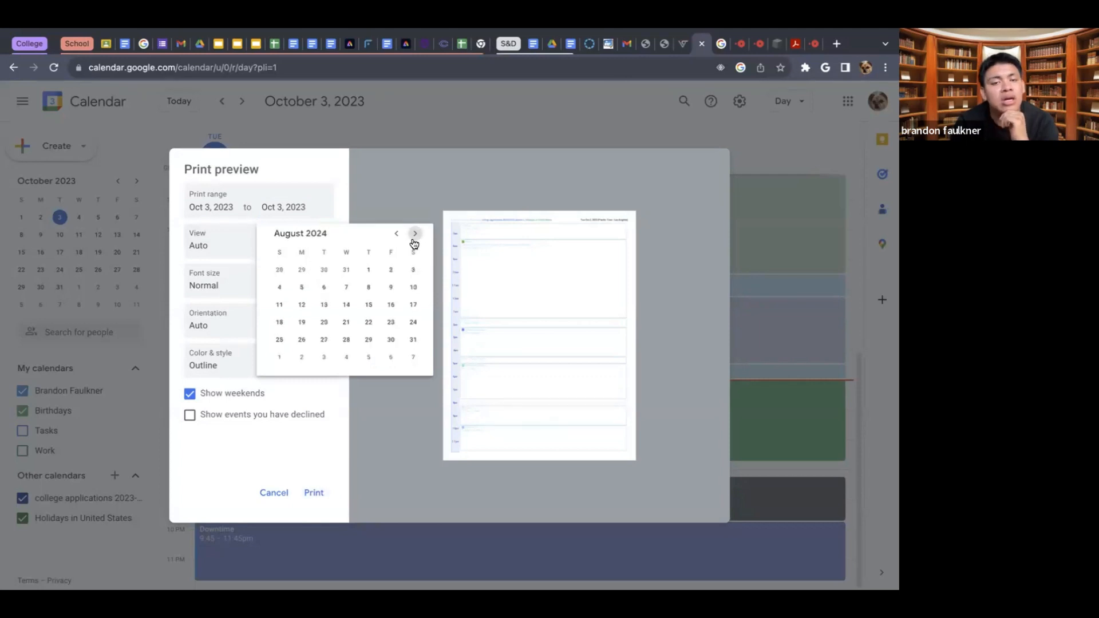
pyautogui.click(368, 287)
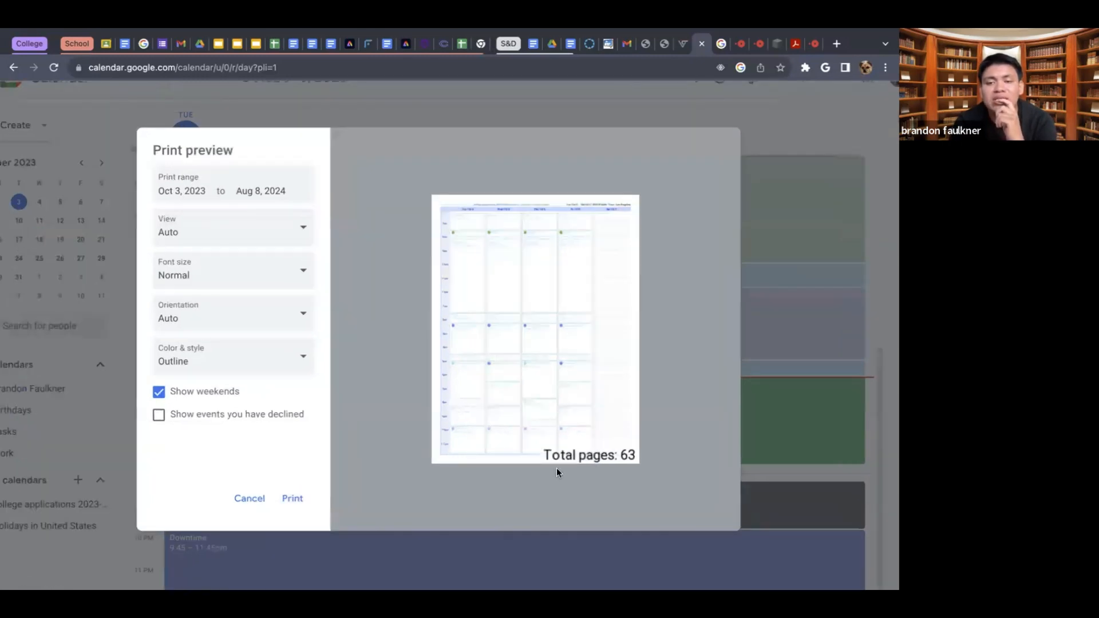
pyautogui.scroll(-2, 518, 510)
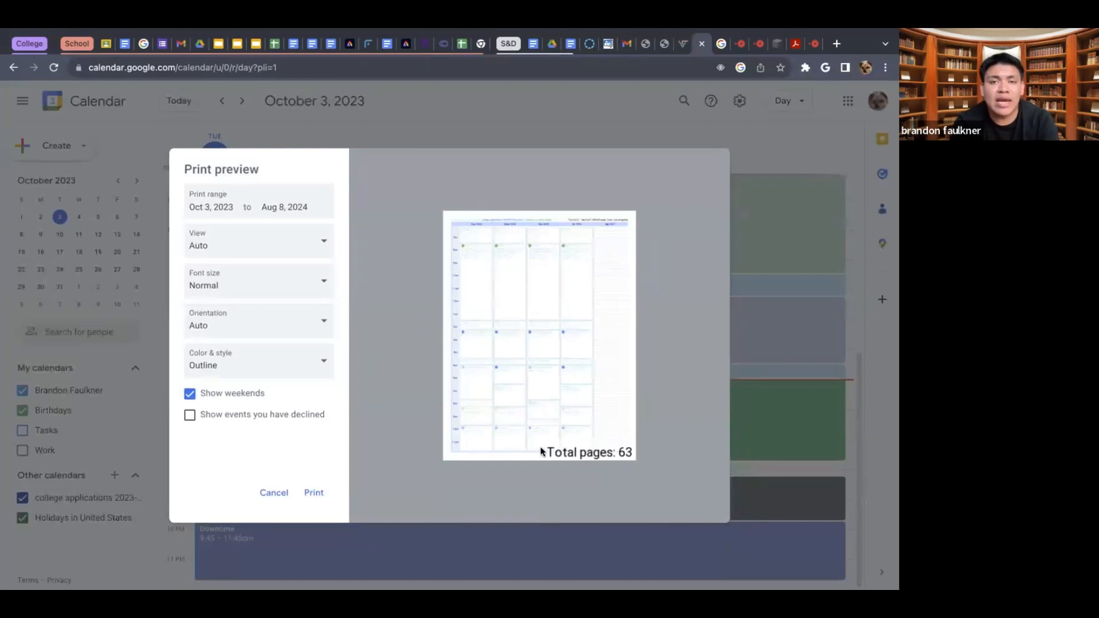
# - Preview the printout in Day view and set the print view to Week
pyautogui.click(261, 244)
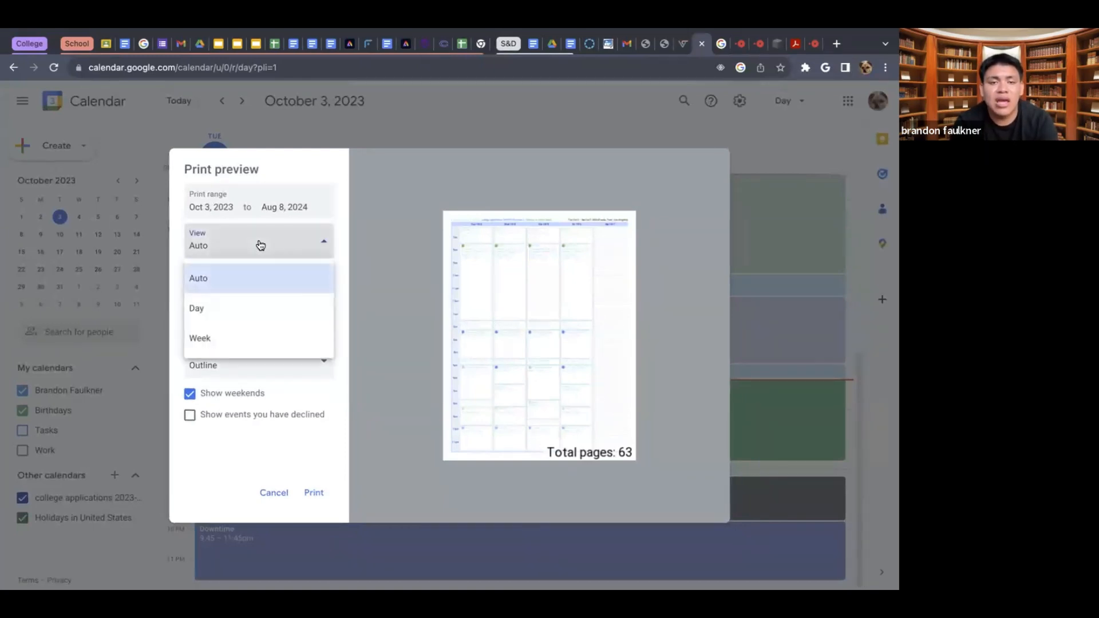
pyautogui.click(245, 309)
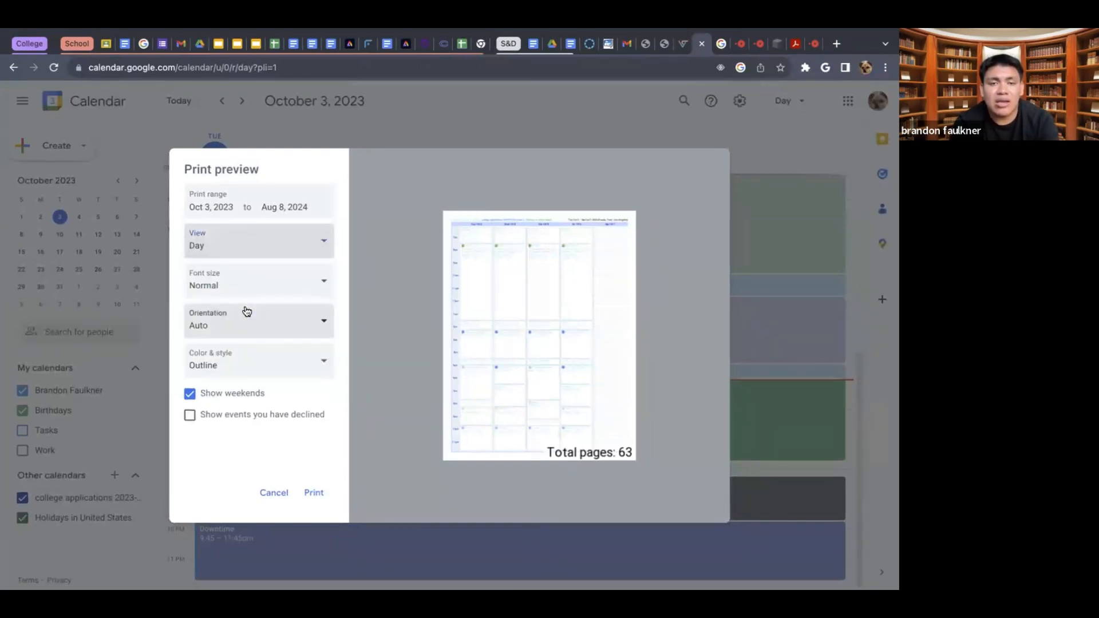
pyautogui.click(283, 250)
pyautogui.click(220, 335)
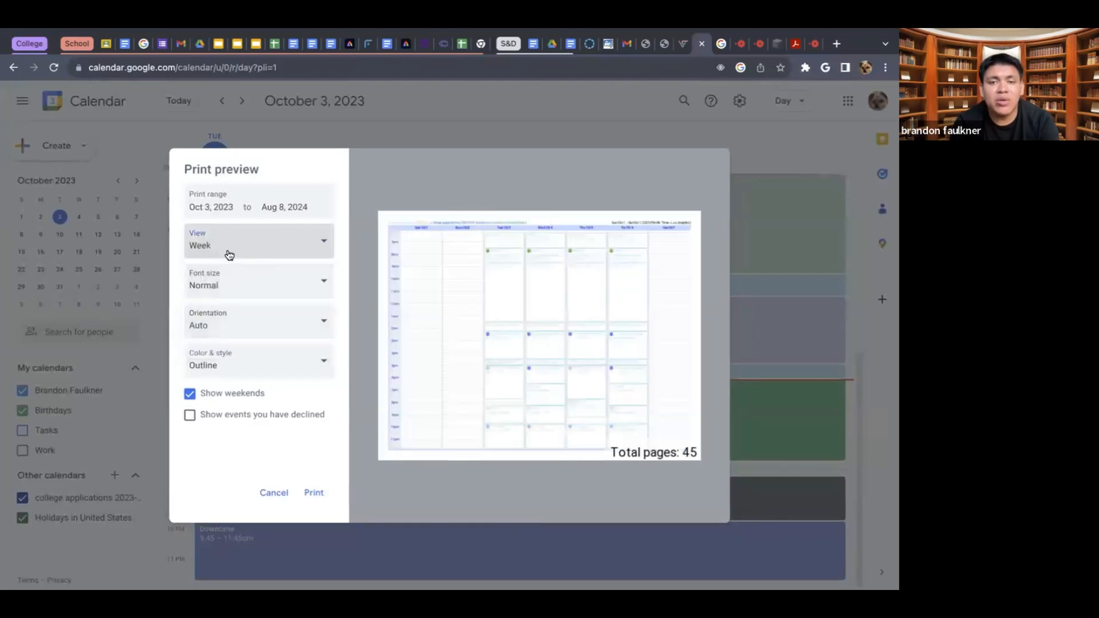
pyautogui.click(229, 256)
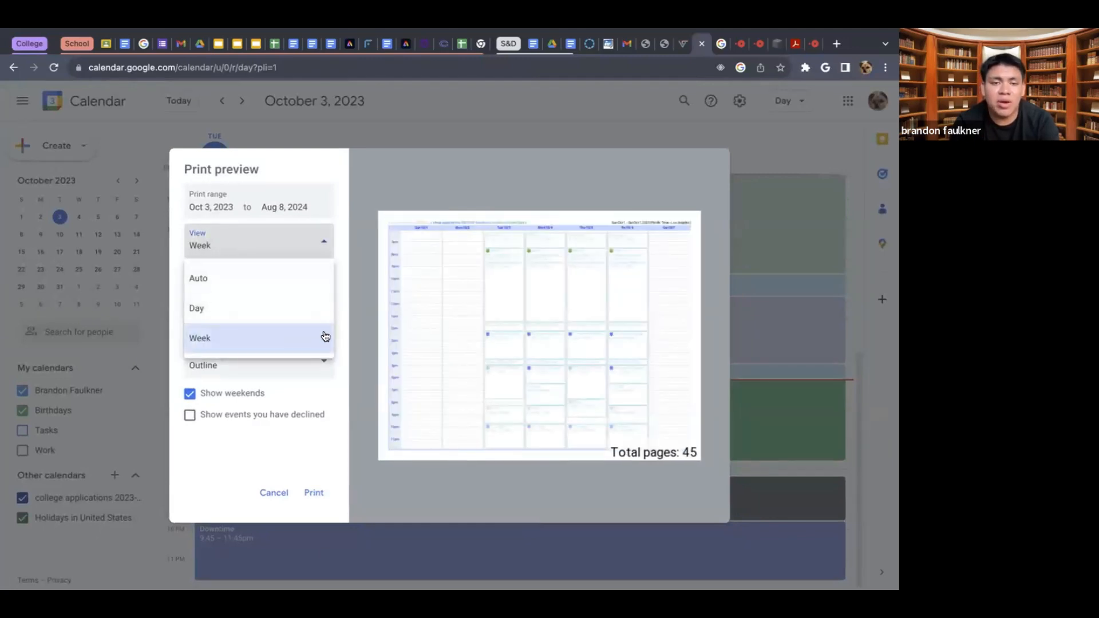
pyautogui.click(343, 289)
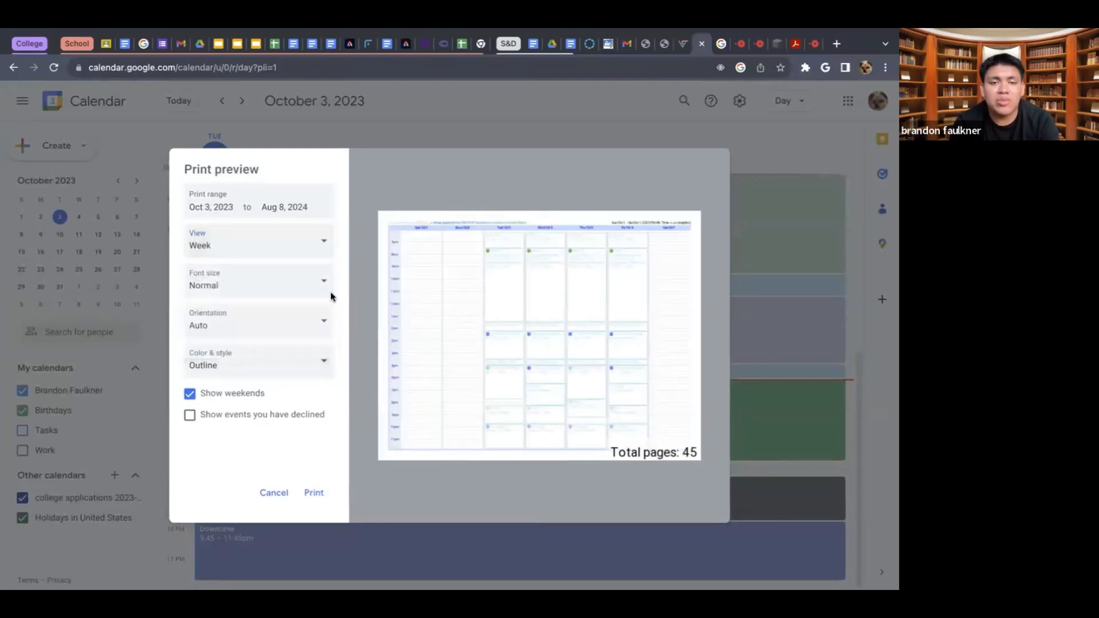
# - Try the Smallest and Smaller font sizes for the printout, and set the font size to Biggest
pyautogui.click(267, 282)
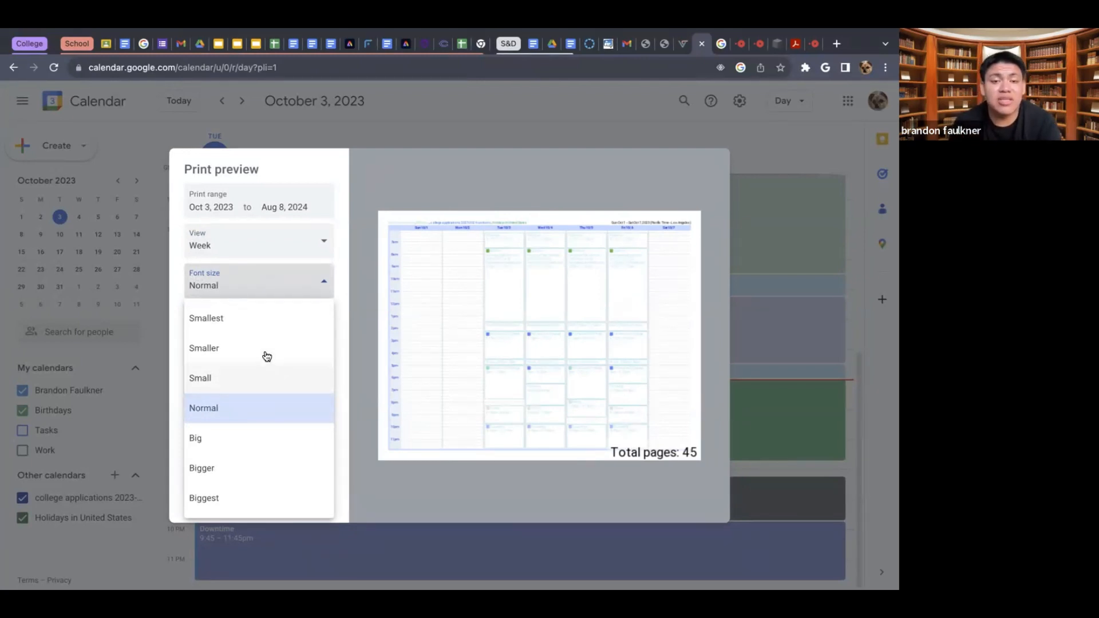
pyautogui.click(240, 323)
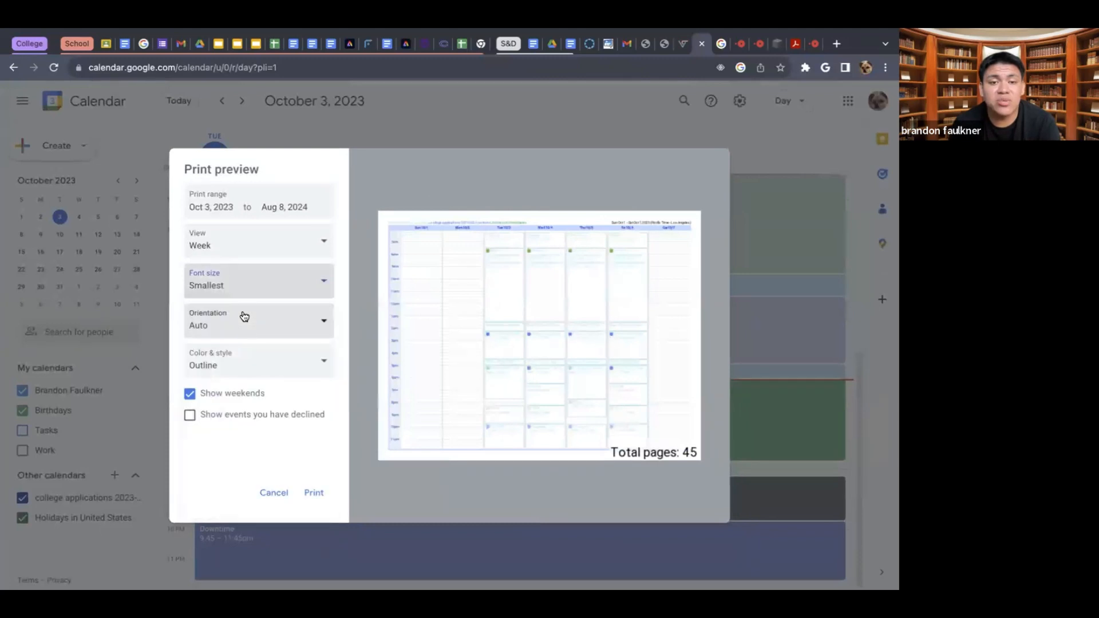
pyautogui.click(230, 273)
pyautogui.click(201, 350)
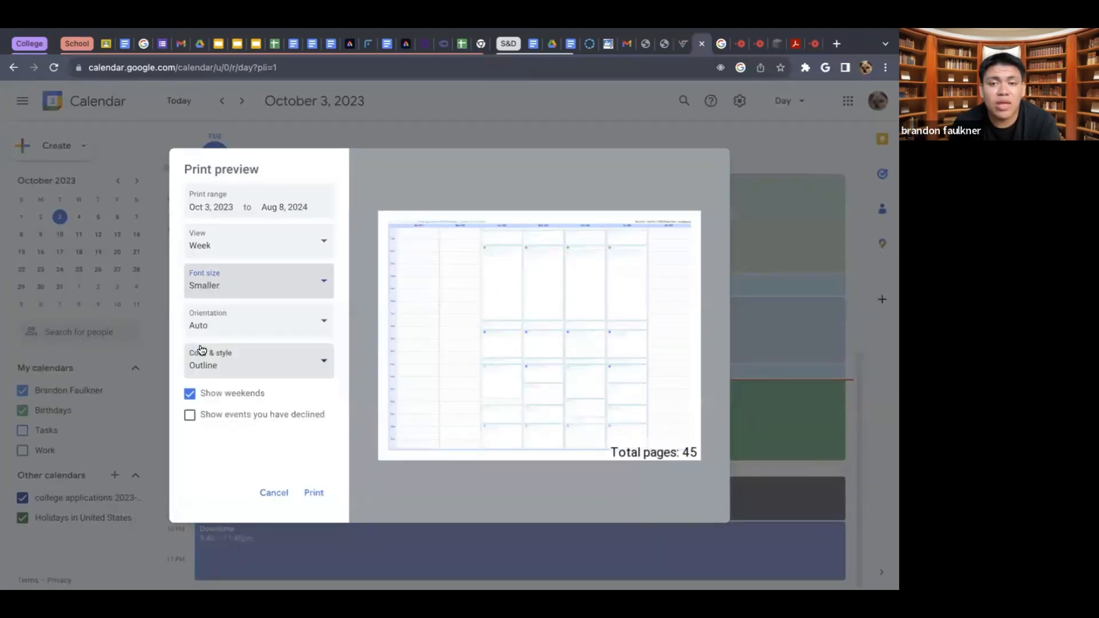
pyautogui.click(232, 302)
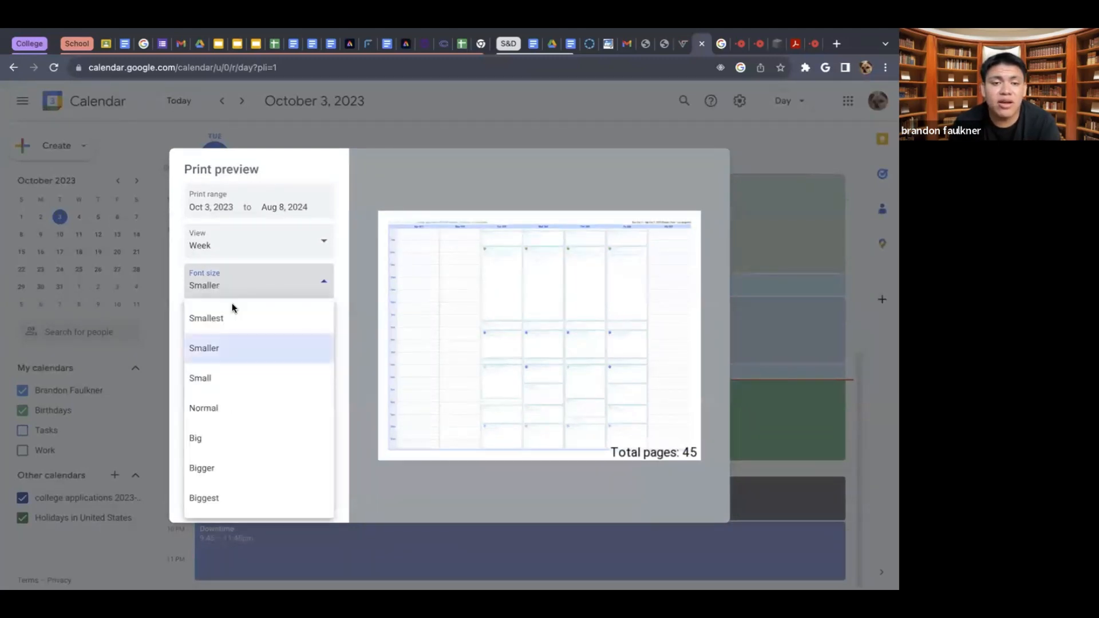
pyautogui.click(195, 497)
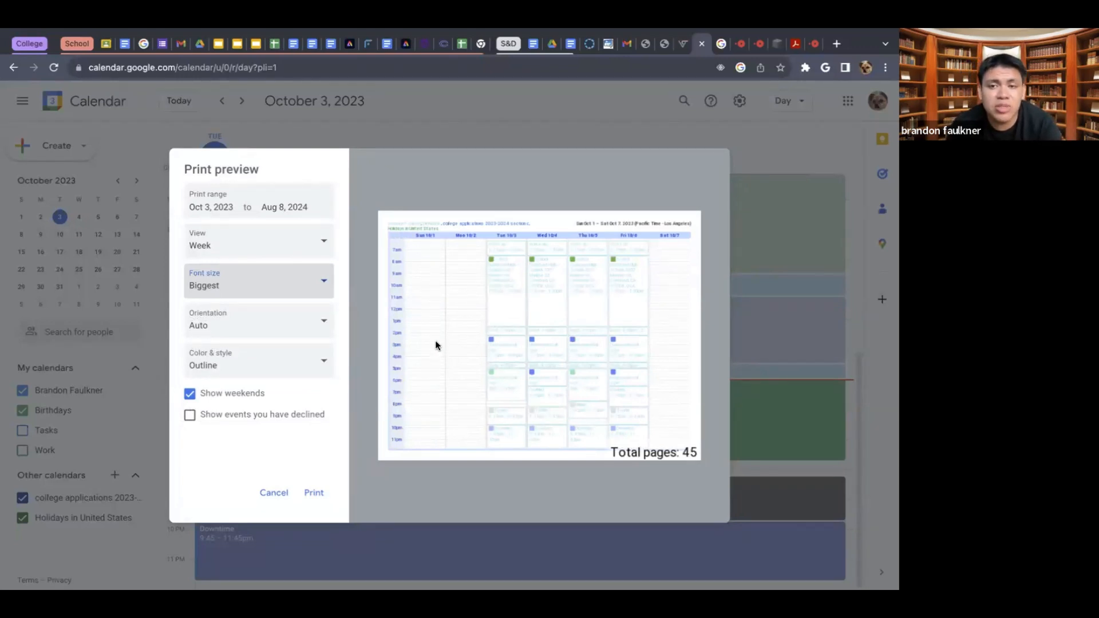
# - Preview the printout in Portrait orientation and set the orientation to Landscape
pyautogui.click(239, 325)
pyautogui.click(209, 390)
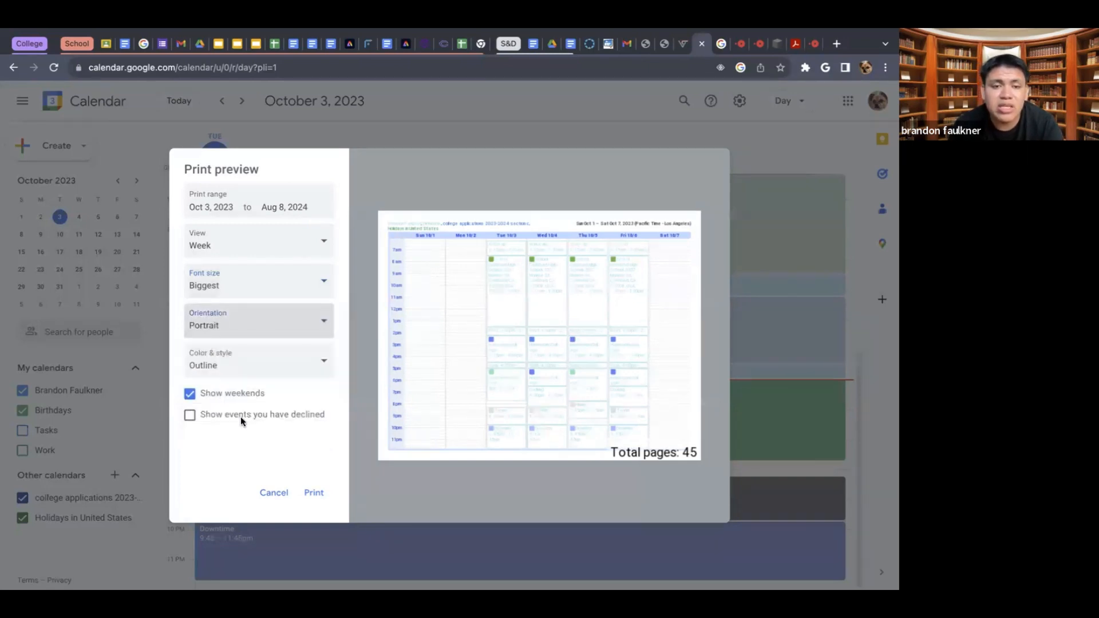
pyautogui.click(258, 336)
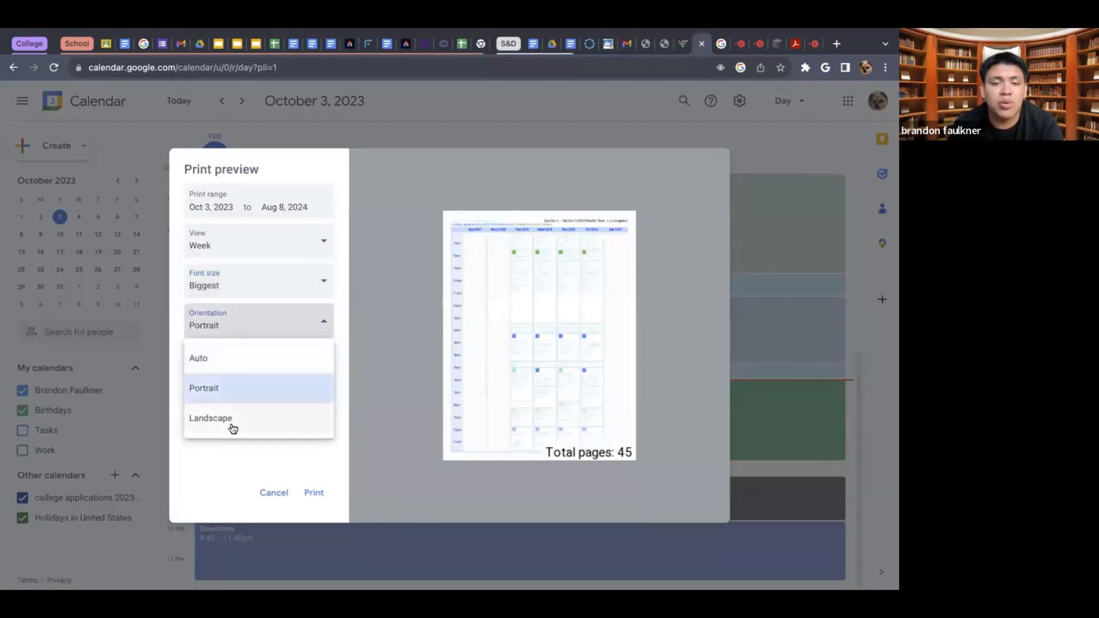
pyautogui.click(232, 421)
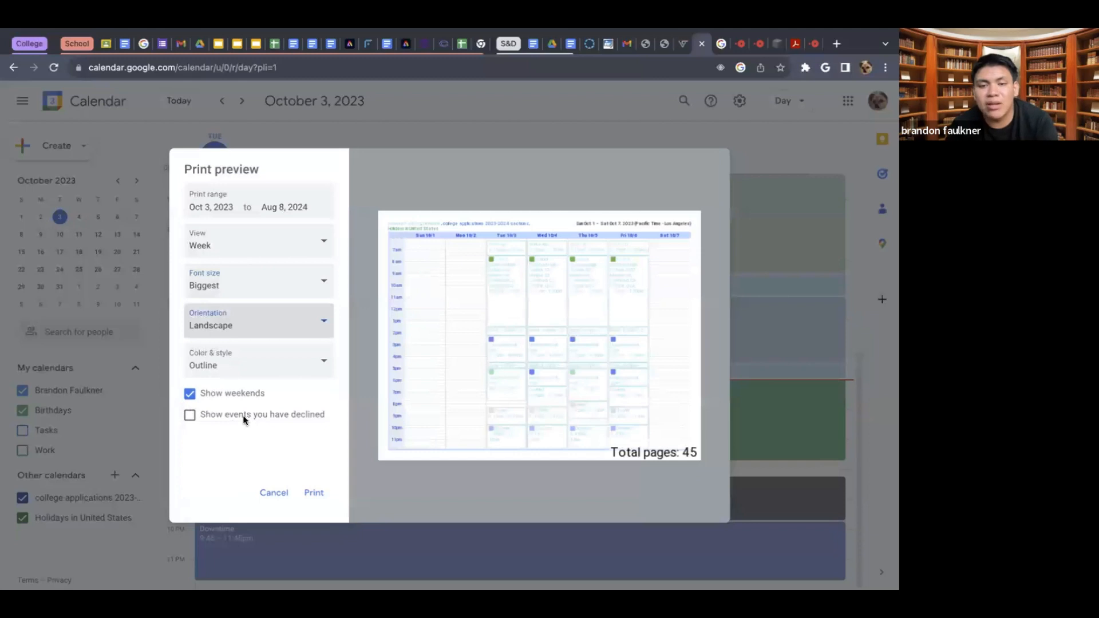
# - Preview the printout in Full color and set its color style to Black and white
pyautogui.click(281, 375)
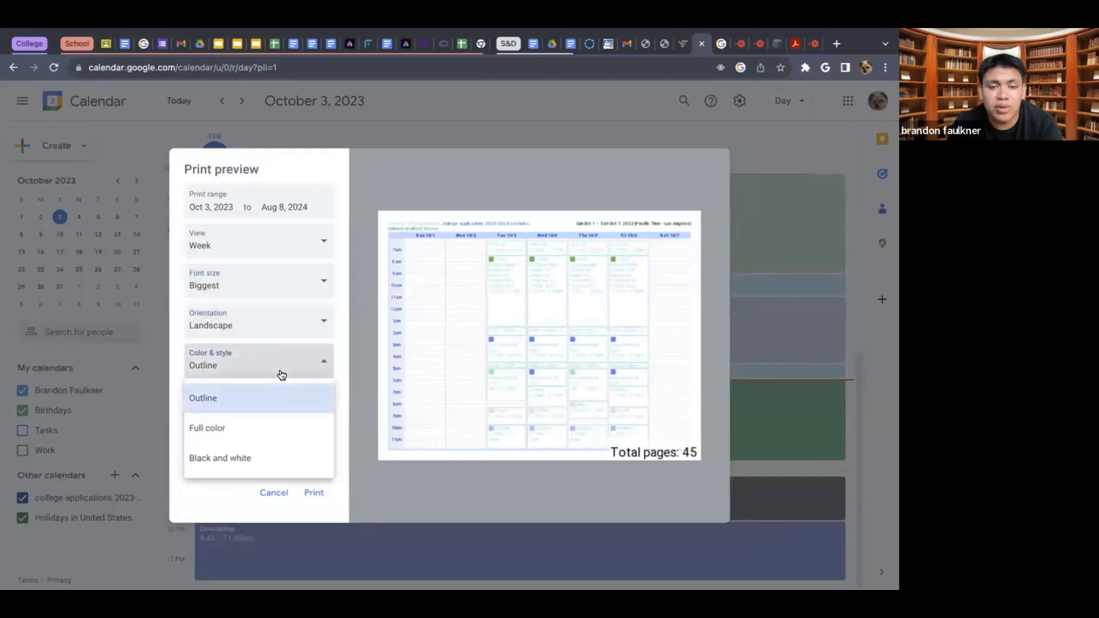
pyautogui.click(258, 427)
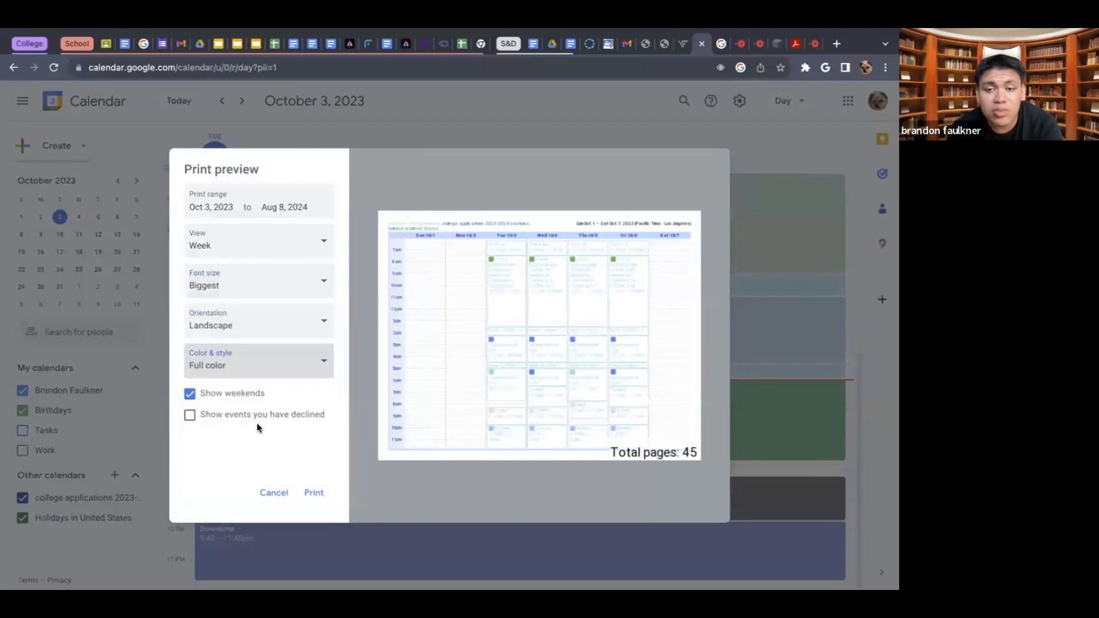
pyautogui.click(282, 369)
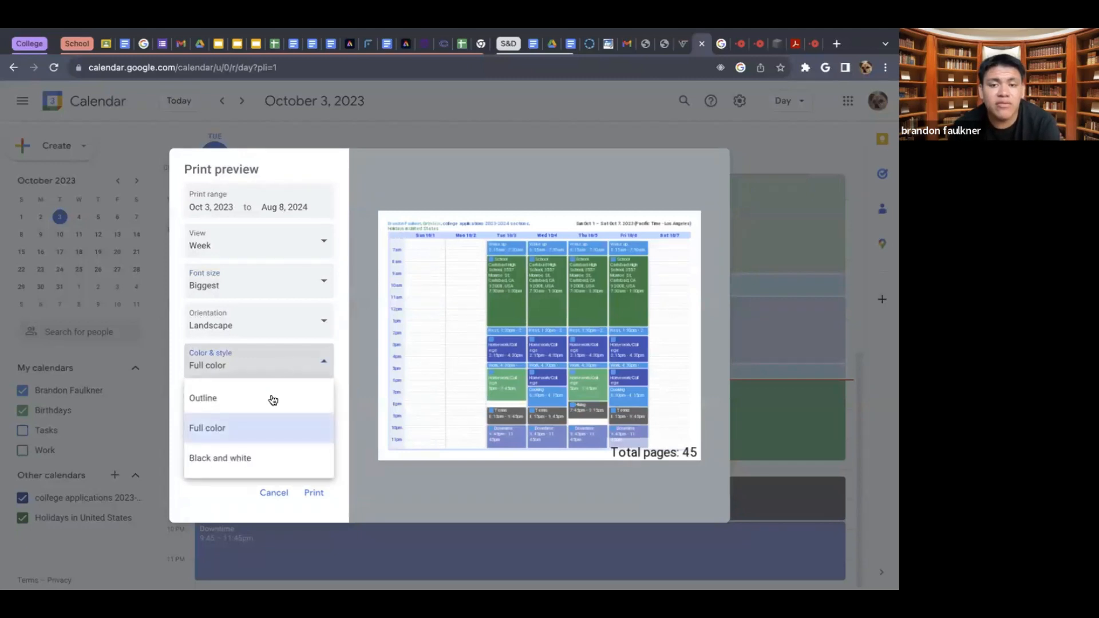
pyautogui.click(237, 455)
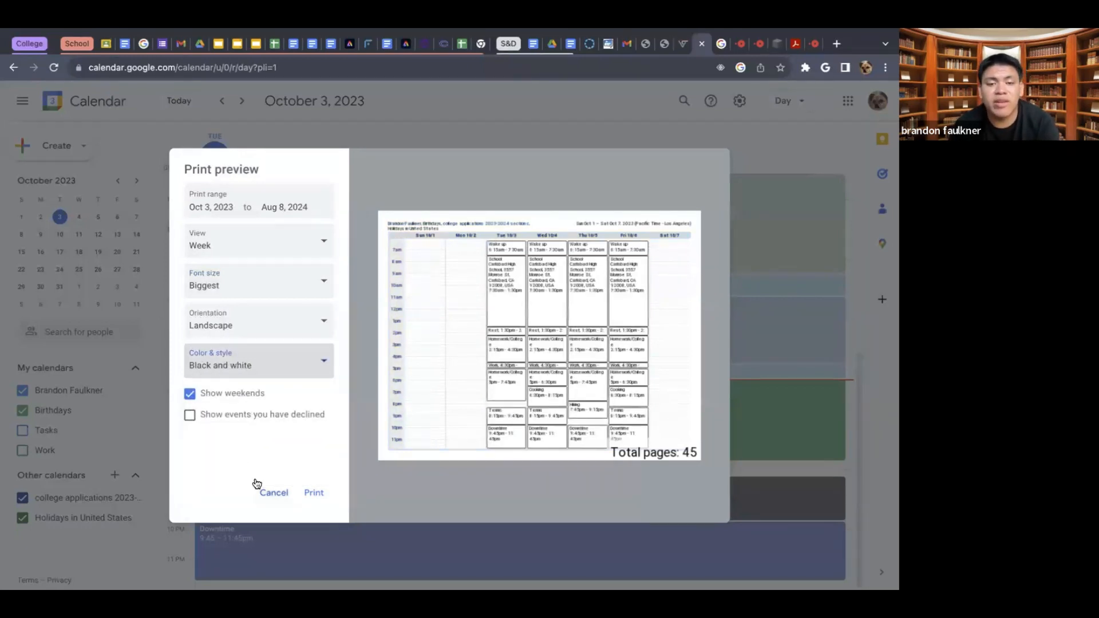
# - Include declined events in the printout, and cancel the print preview without printing
pyautogui.click(187, 413)
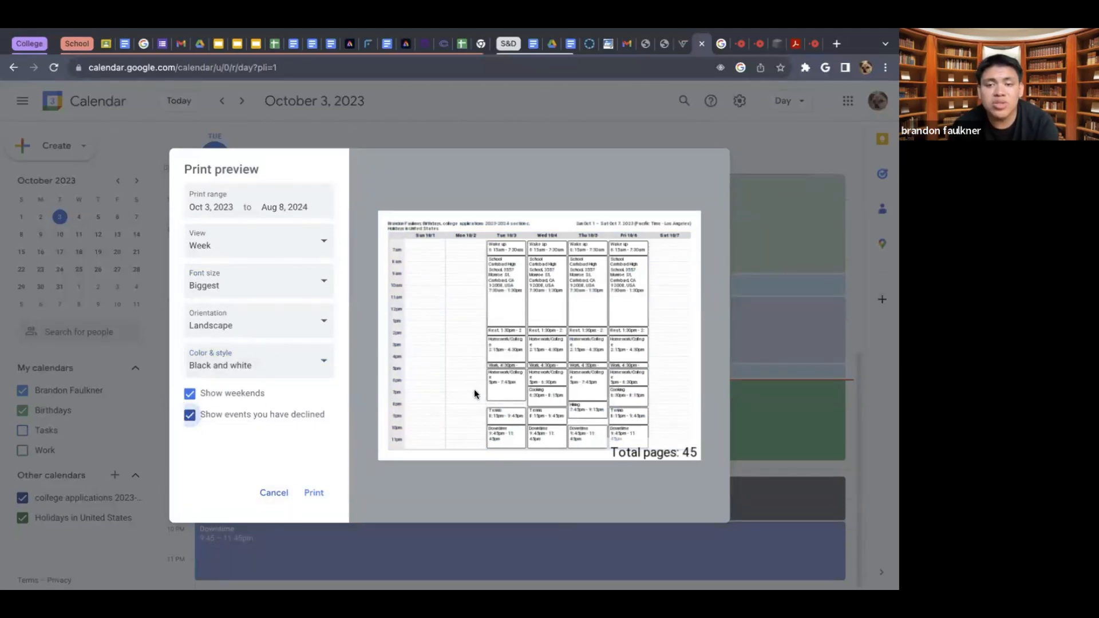
pyautogui.click(280, 494)
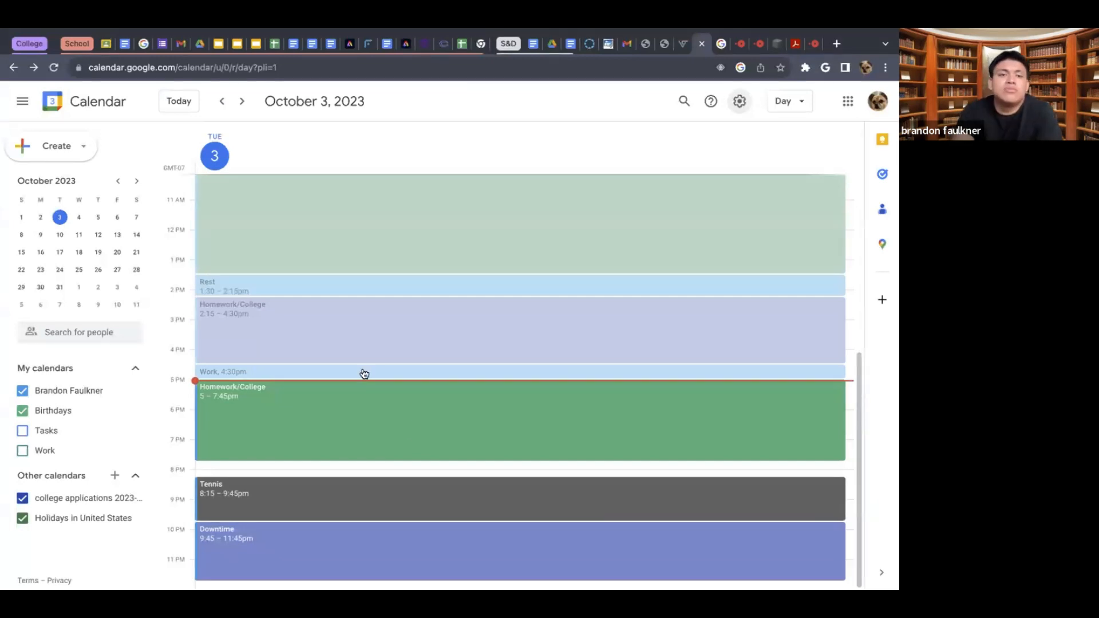
pyautogui.click(848, 102)
pyautogui.click(848, 101)
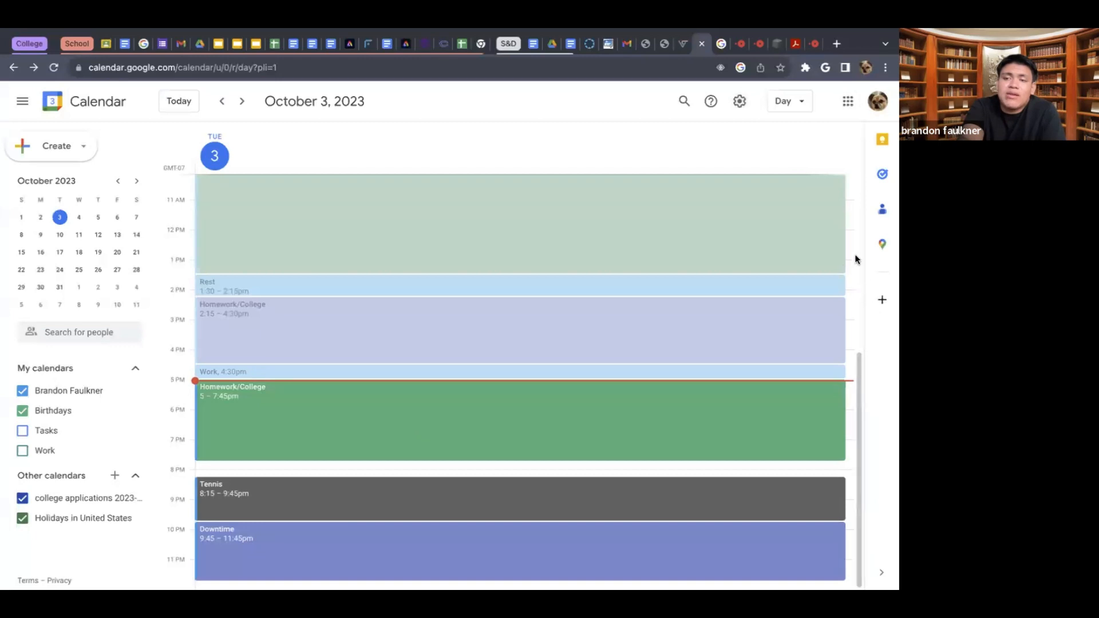